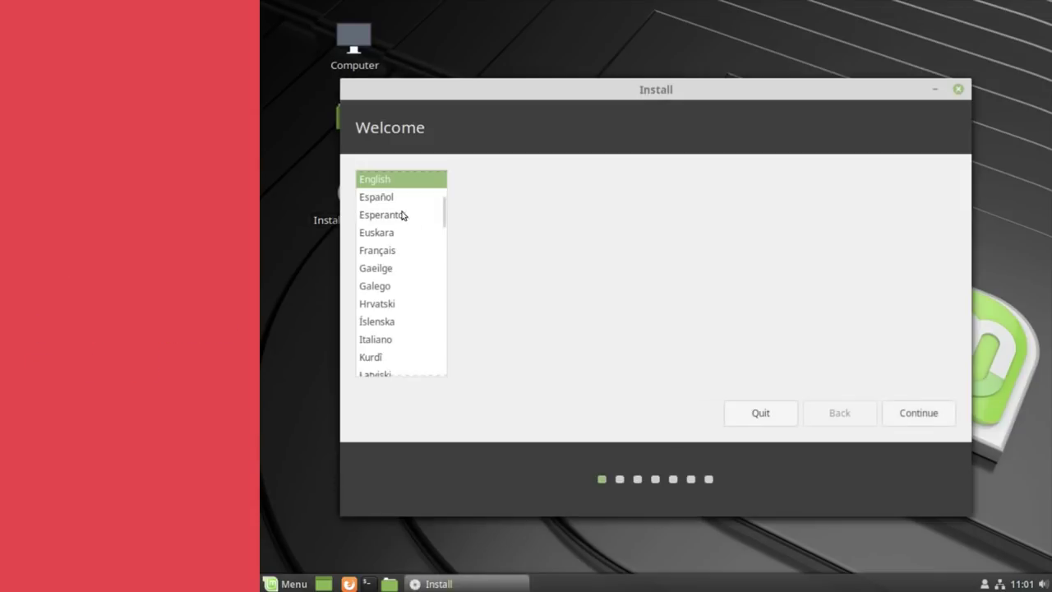
# - Keep English and the English (US) keyboard, skip third-party software, and choose 'Something else' partitioning
pyautogui.click(912, 417)
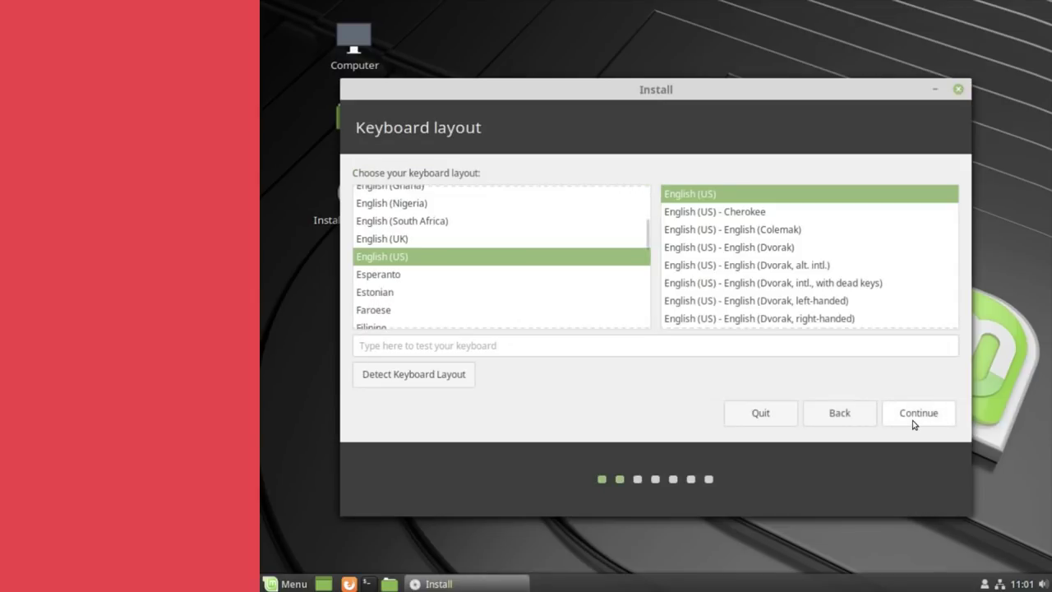
pyautogui.click(913, 420)
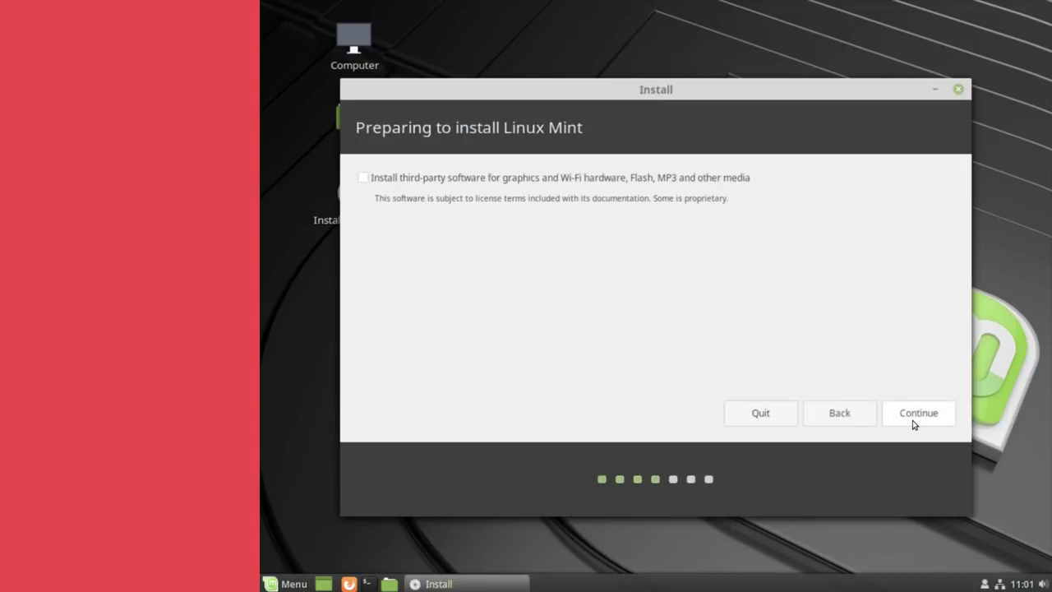
pyautogui.click(912, 420)
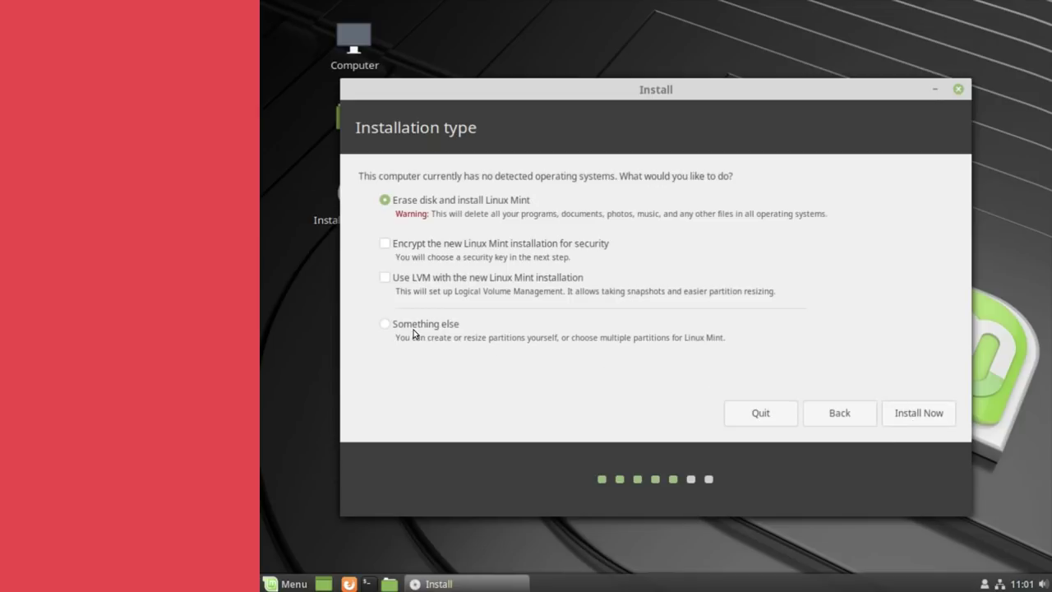
pyautogui.click(414, 329)
# - Create a new empty partition table on the disk
pyautogui.click(916, 413)
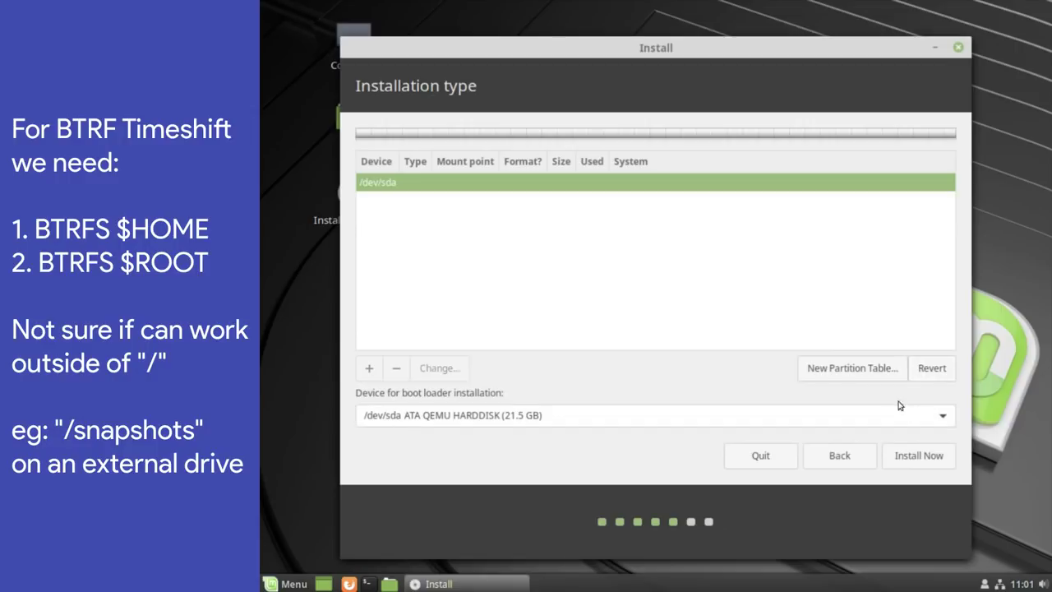
pyautogui.click(856, 371)
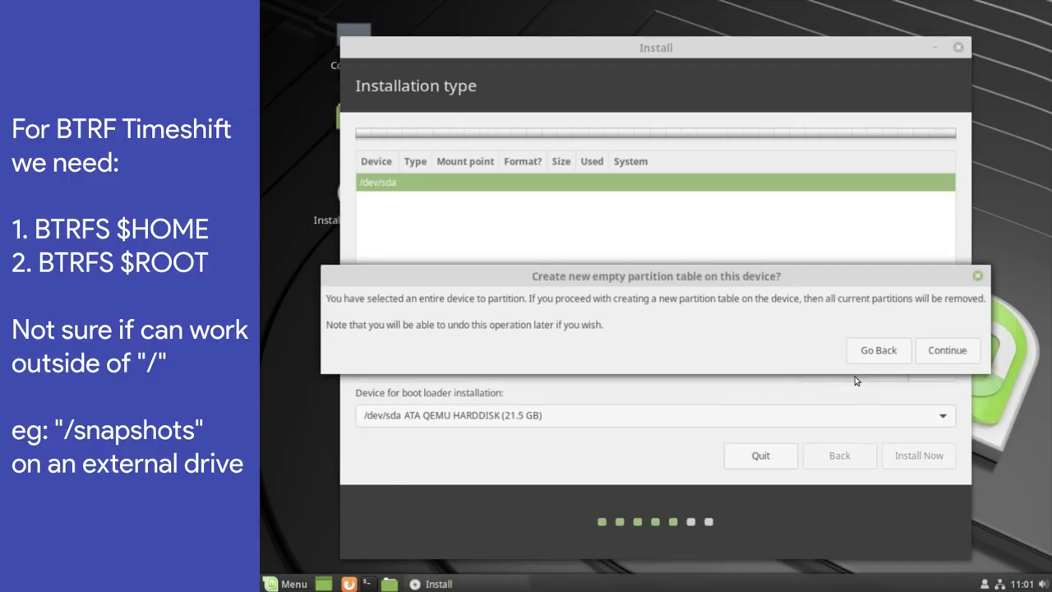
pyautogui.click(946, 353)
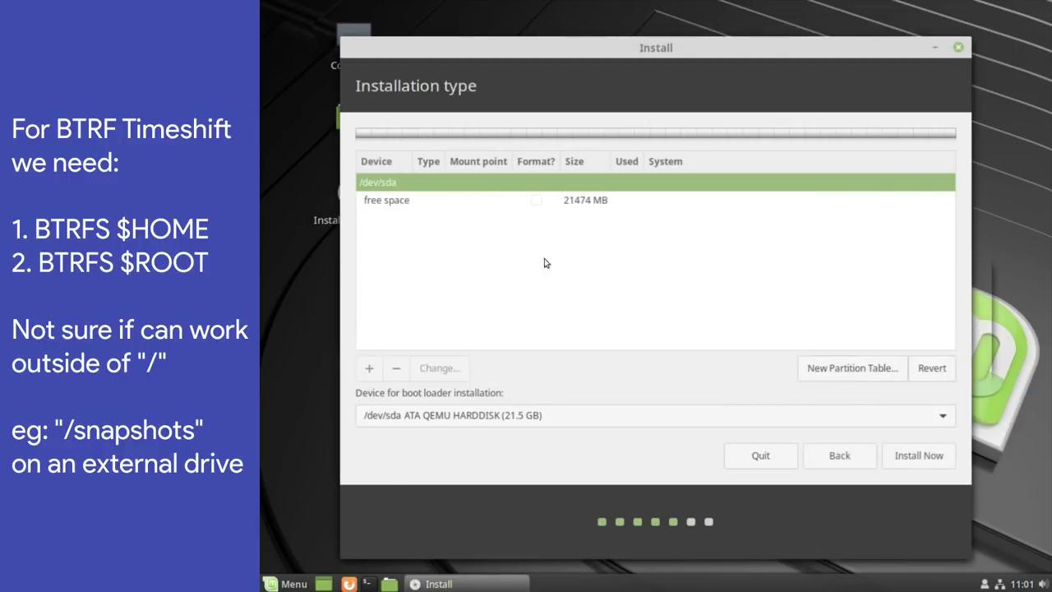
# - Create a 5000 MB btrfs partition in the free space, mounted at /home
pyautogui.click(448, 206)
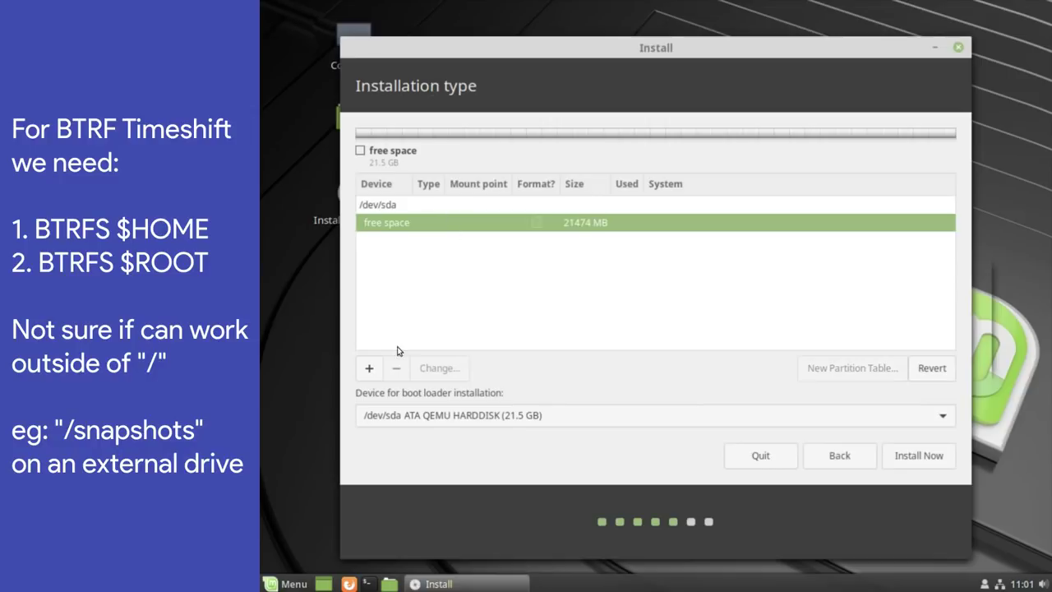
pyautogui.click(368, 370)
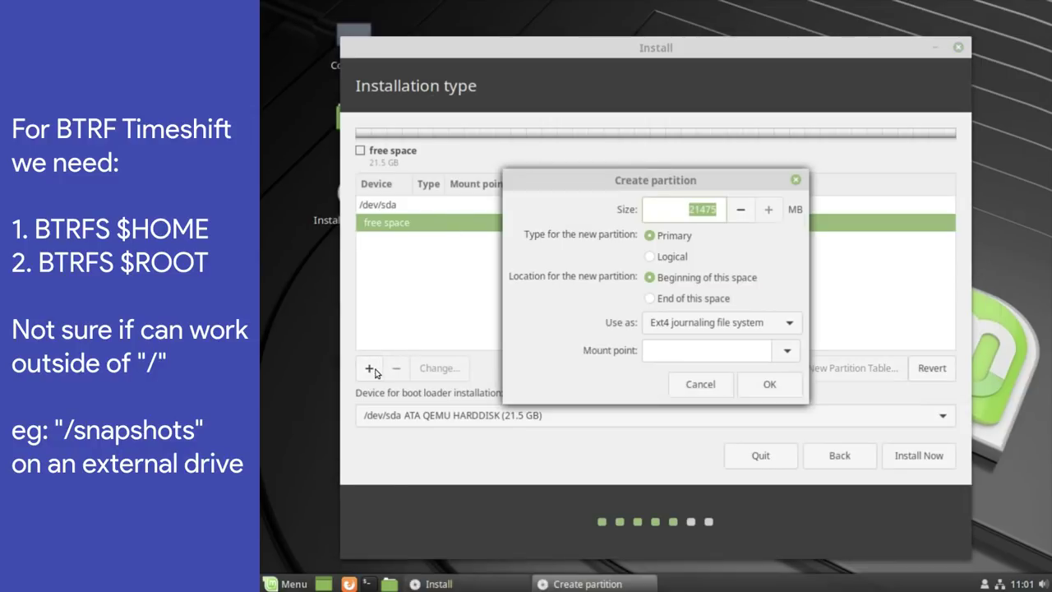
pyautogui.write('5000')
pyautogui.click(676, 322)
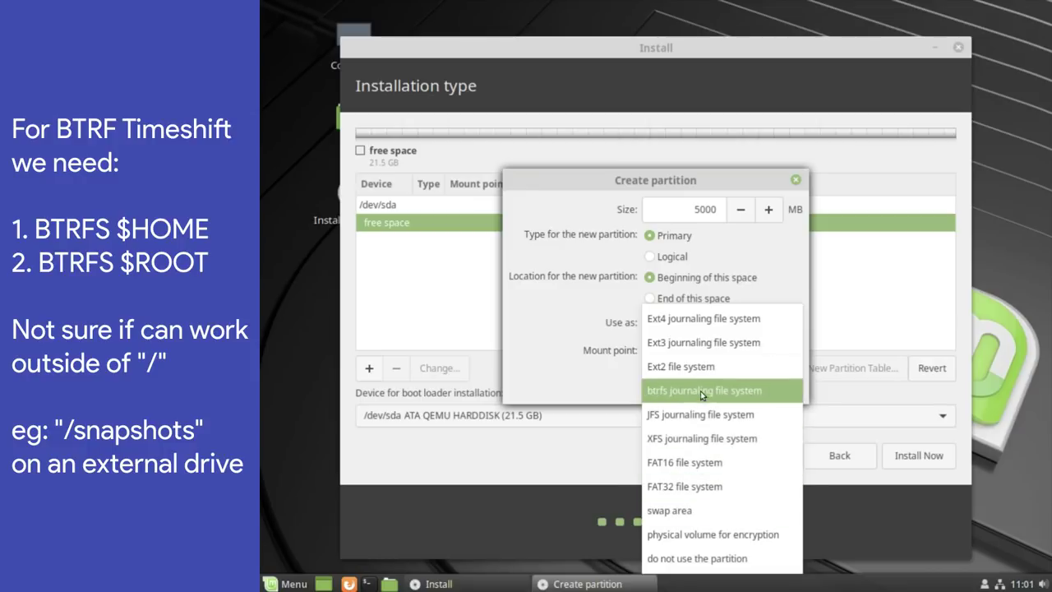
pyautogui.click(699, 390)
pyautogui.click(688, 351)
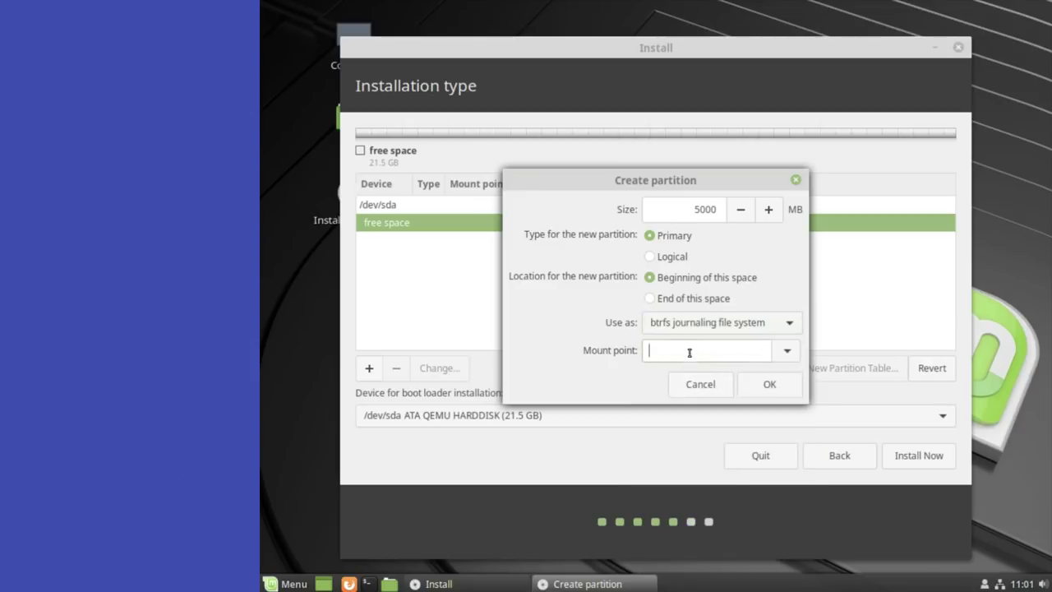
pyautogui.click(786, 351)
pyautogui.click(692, 179)
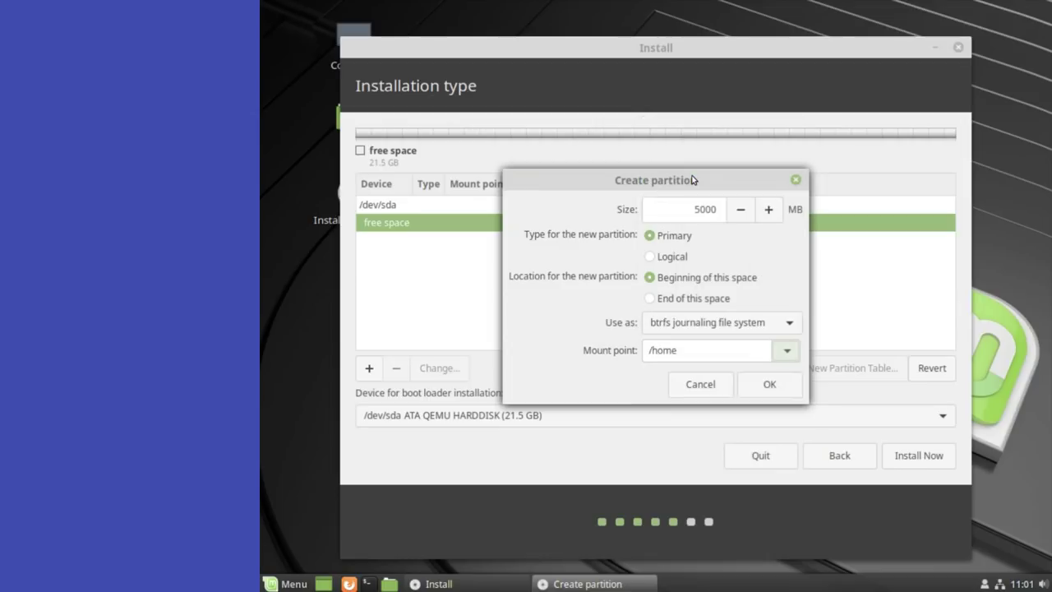
pyautogui.click(766, 388)
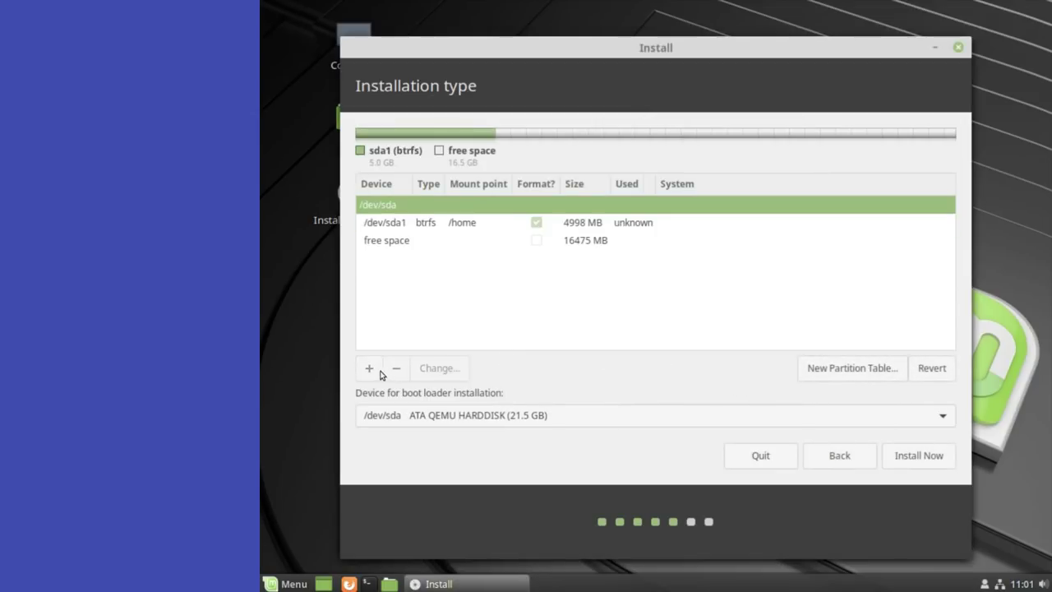
# - Make the remaining space a btrfs root partition at /, then Install Now and confirm writing changes
pyautogui.click(395, 241)
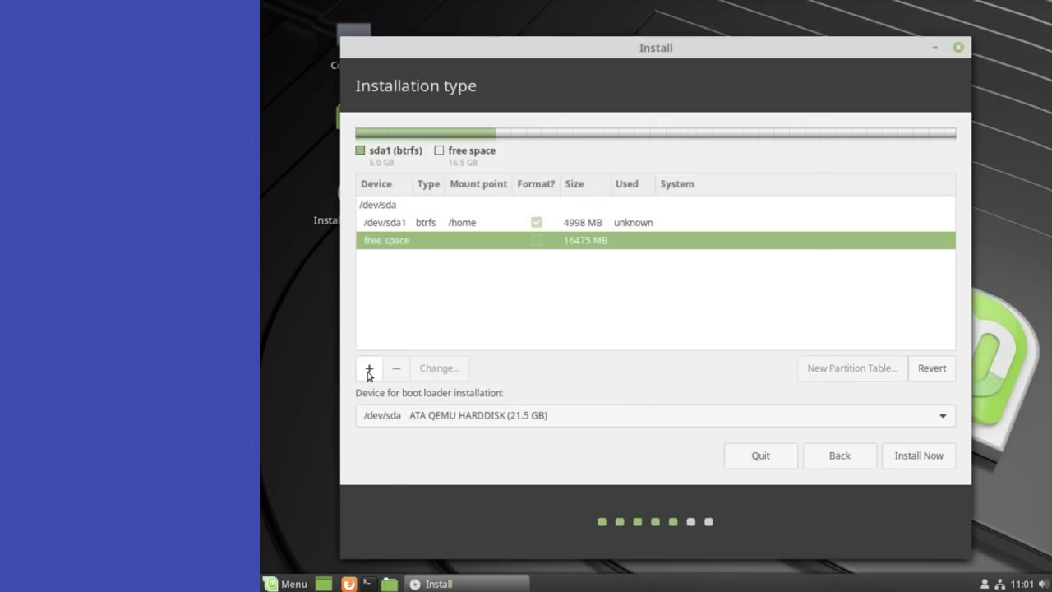
pyautogui.click(369, 370)
pyautogui.click(708, 323)
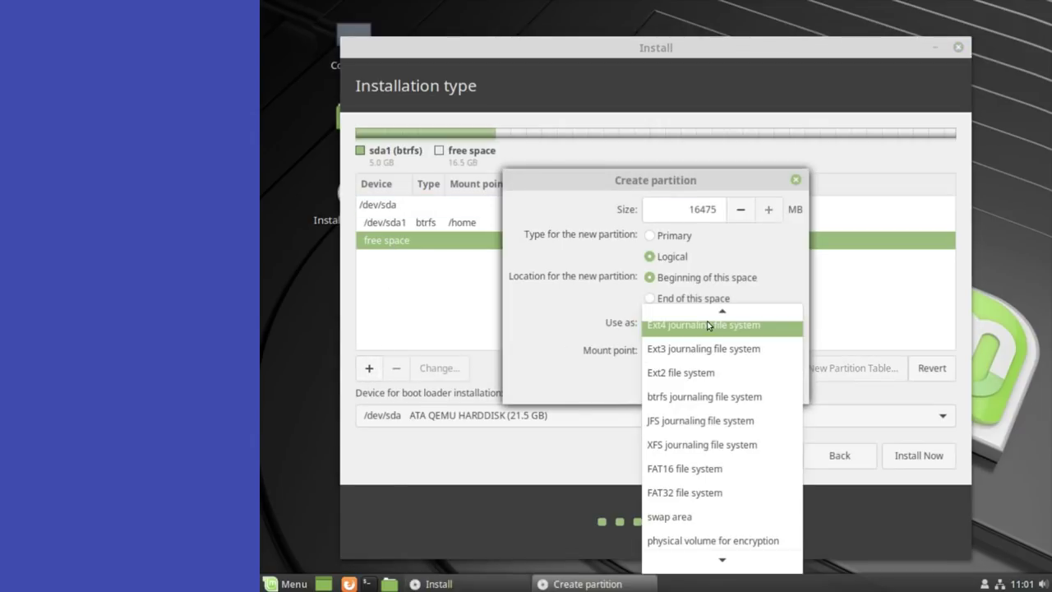
pyautogui.click(698, 396)
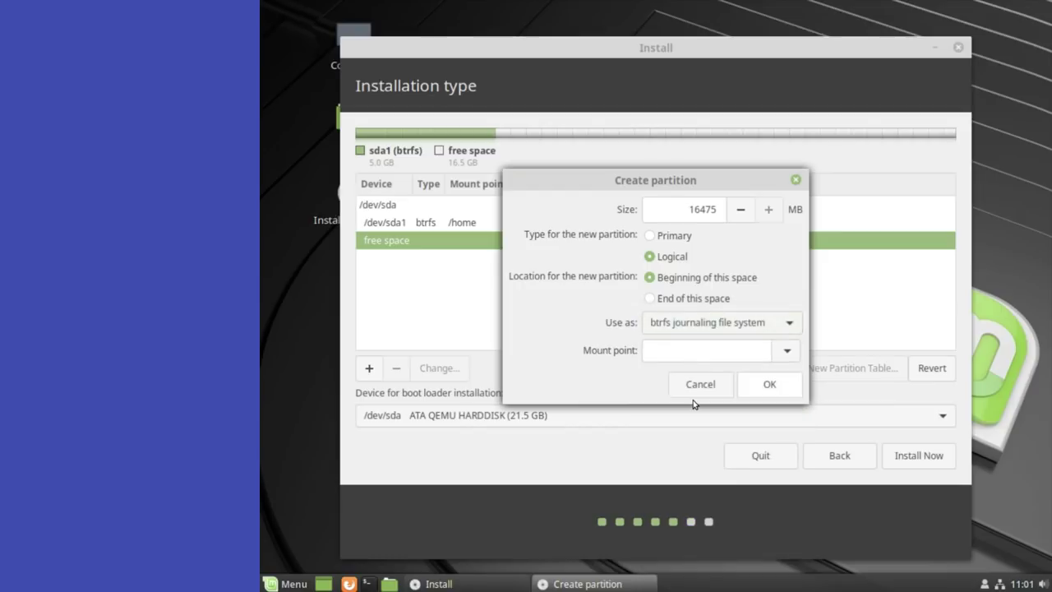
pyautogui.click(782, 350)
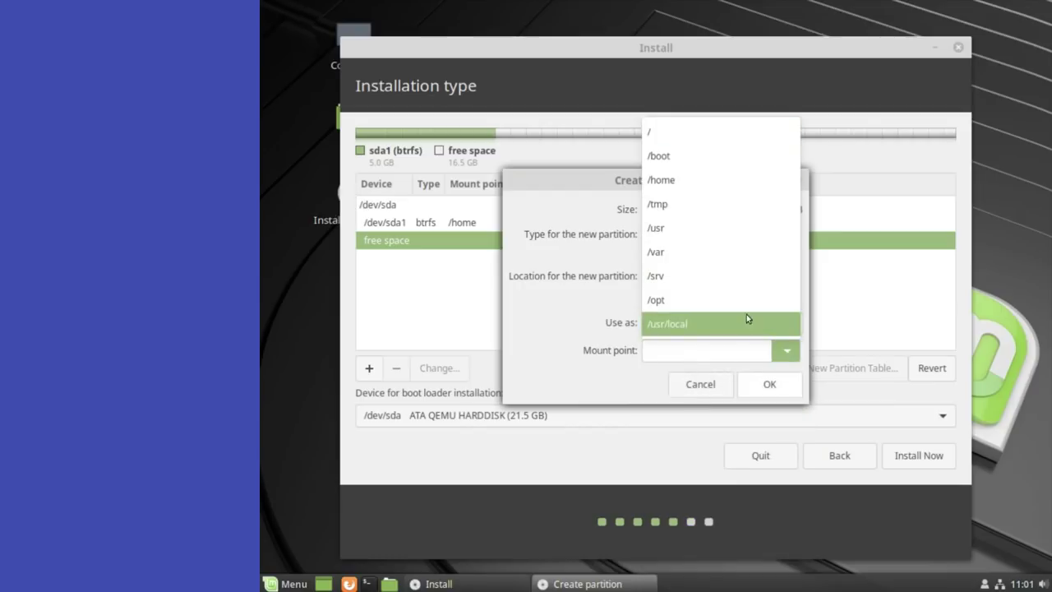
pyautogui.click(703, 131)
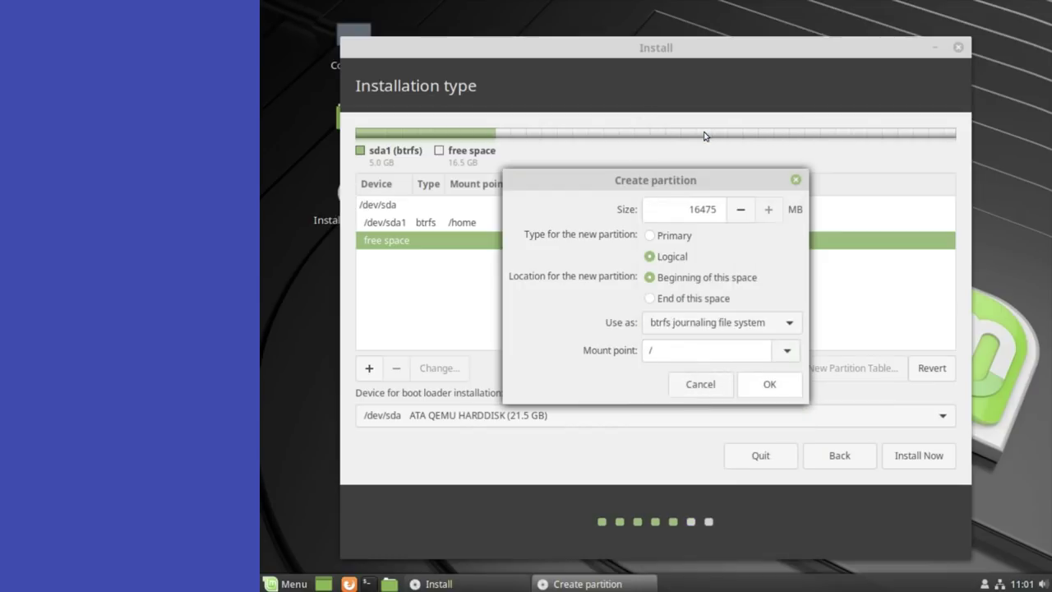
pyautogui.click(766, 383)
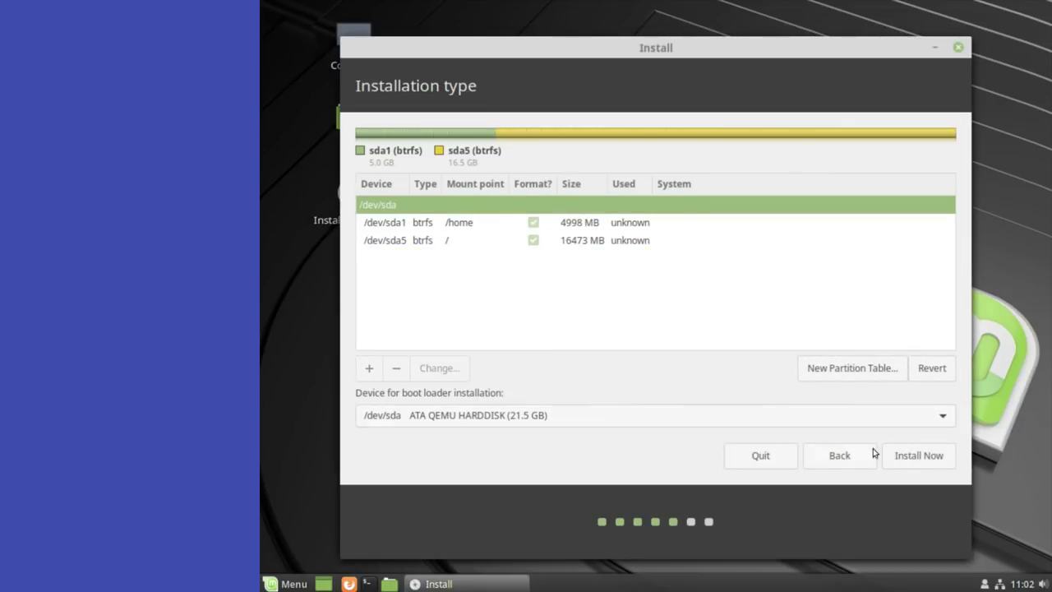
pyautogui.click(914, 456)
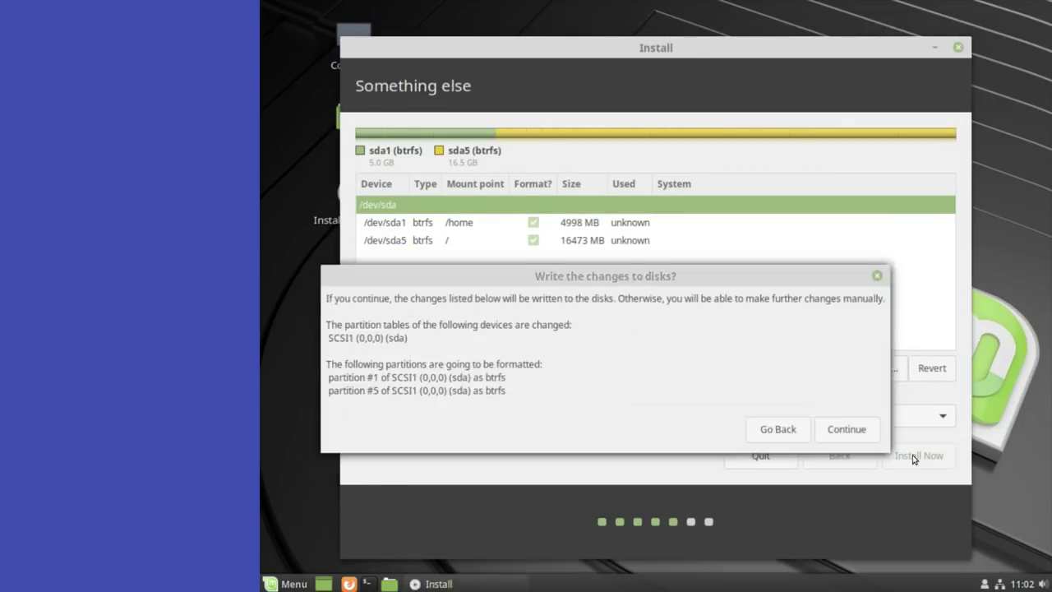
pyautogui.click(850, 428)
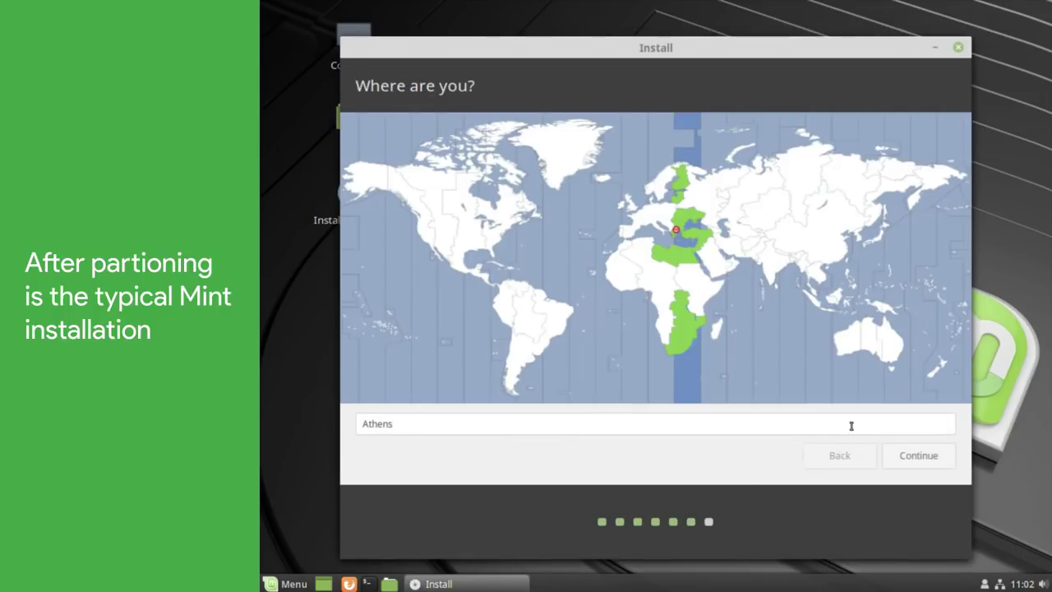
# - Set the timezone to New York
pyautogui.click(514, 219)
pyautogui.click(507, 226)
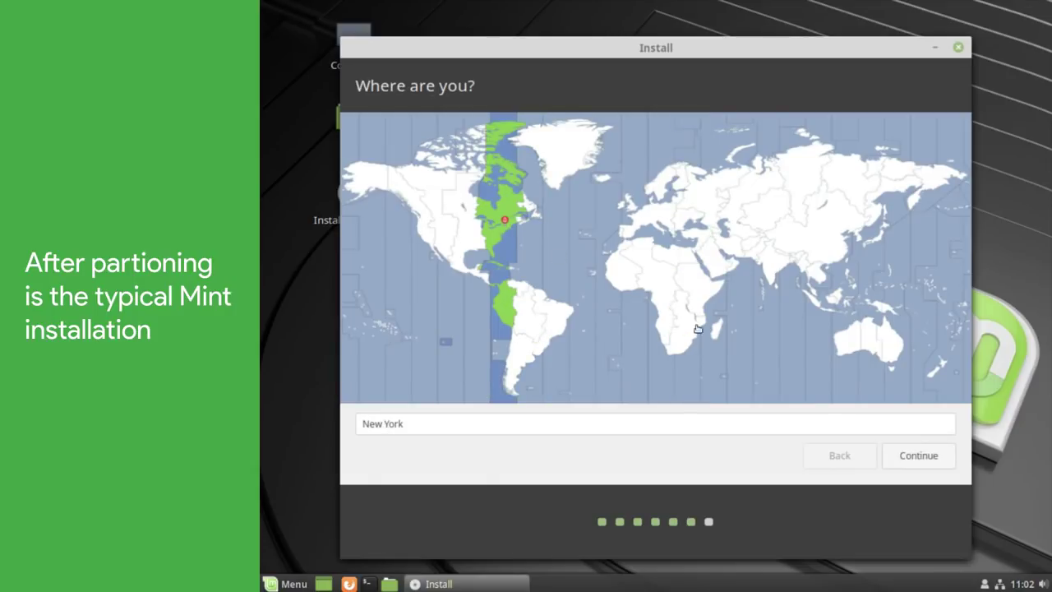
pyautogui.click(904, 456)
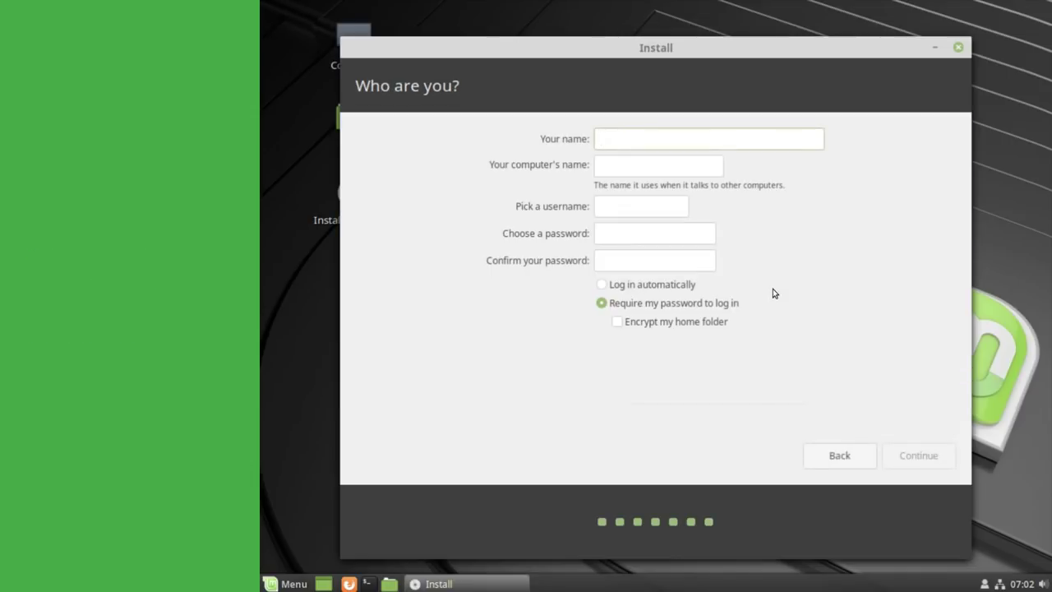
# - Enter the user's name, computer name pc, username and password, then start the installation
pyautogui.write('me')
pyautogui.press('Tab')
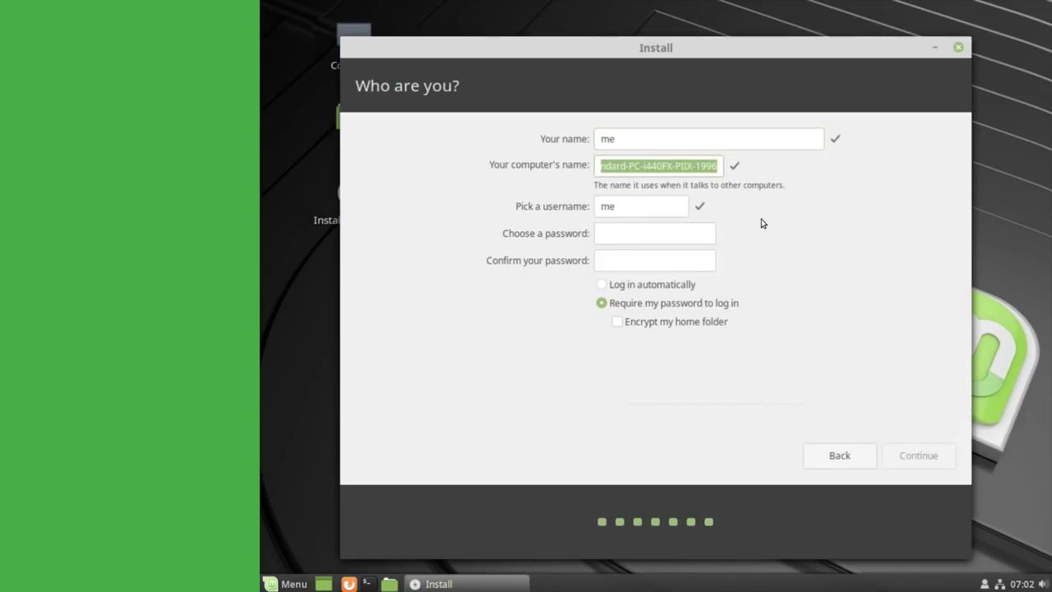
pyautogui.write('pc')
pyautogui.press('Tab')
pyautogui.press('Tab')
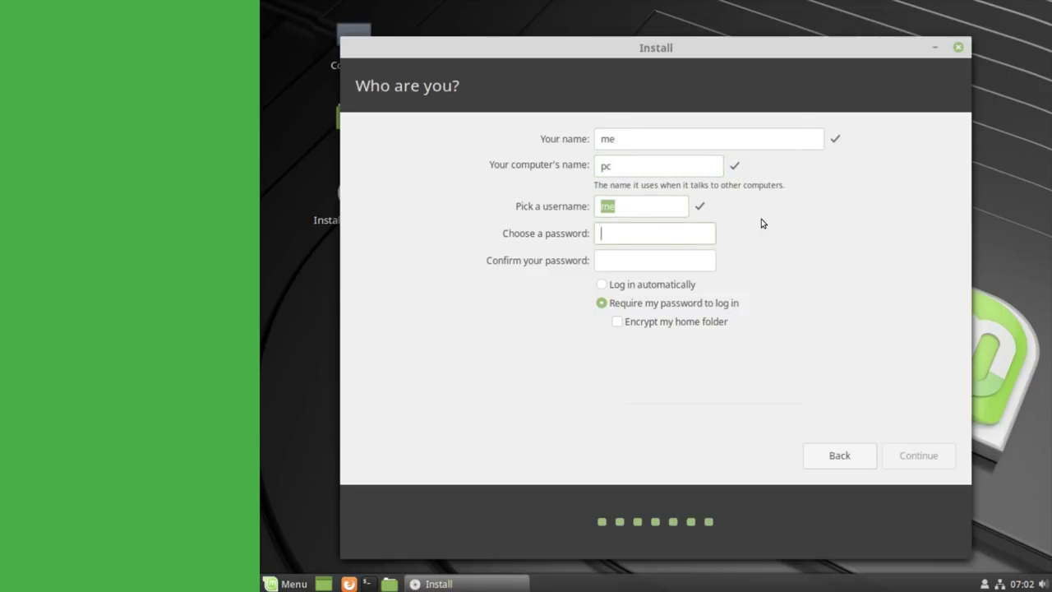
pyautogui.write('1234')
pyautogui.press('Tab')
pyautogui.write('1234')
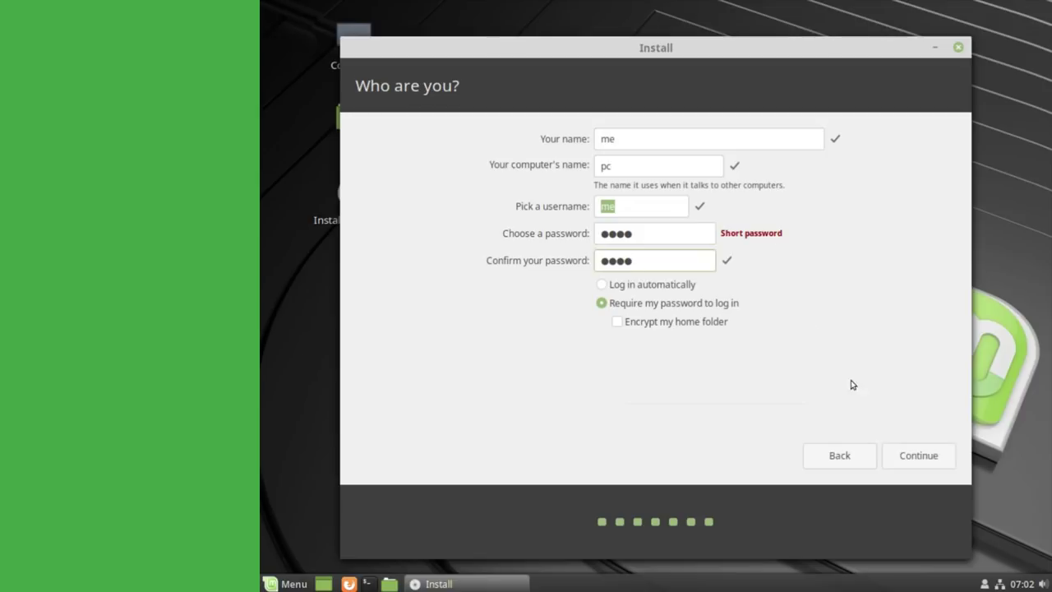
pyautogui.click(897, 457)
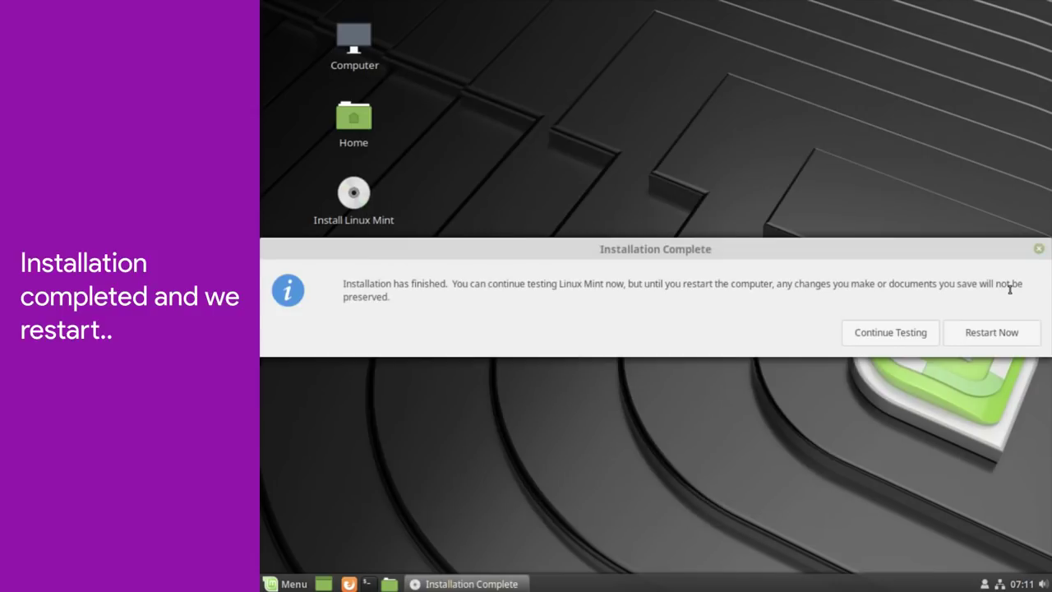
# - Restart, log into Cinnamon (Software Rendering) with the user's password, and close the Welcome screen, disabling it at startup
pyautogui.click(973, 332)
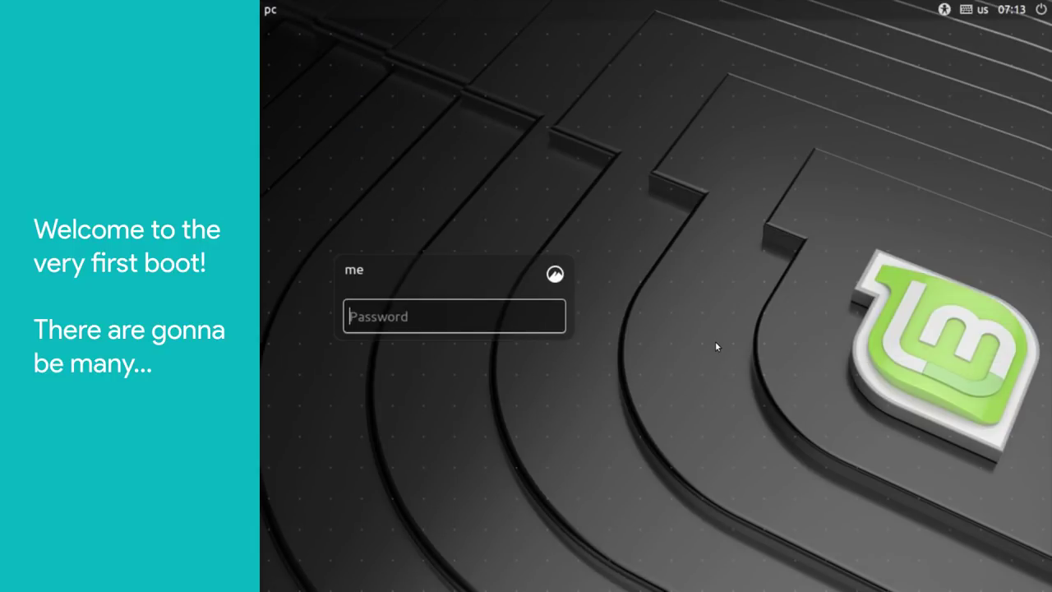
pyautogui.click(557, 276)
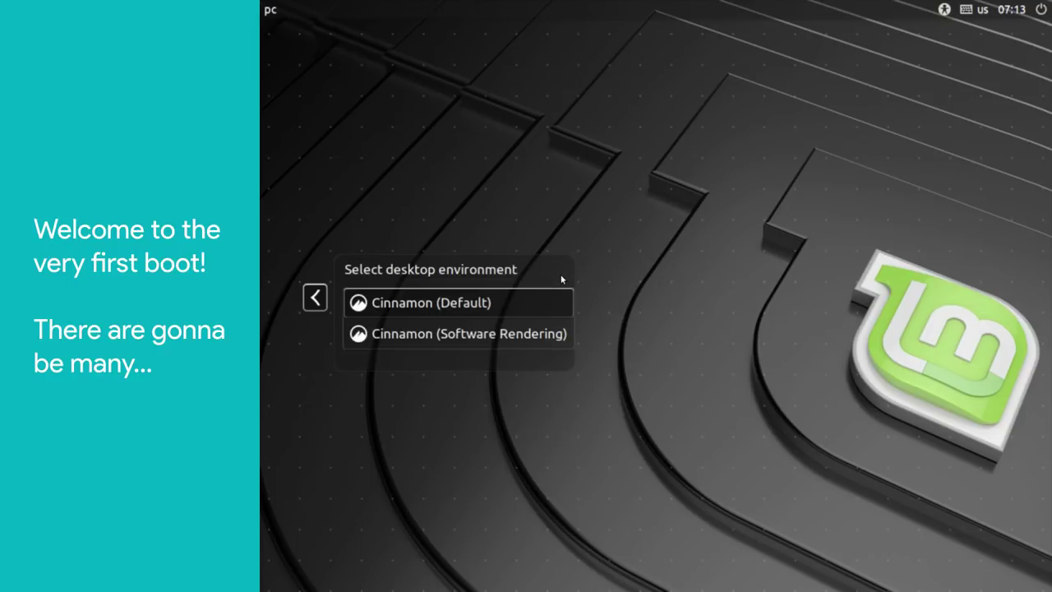
pyautogui.click(516, 338)
pyautogui.write('m')
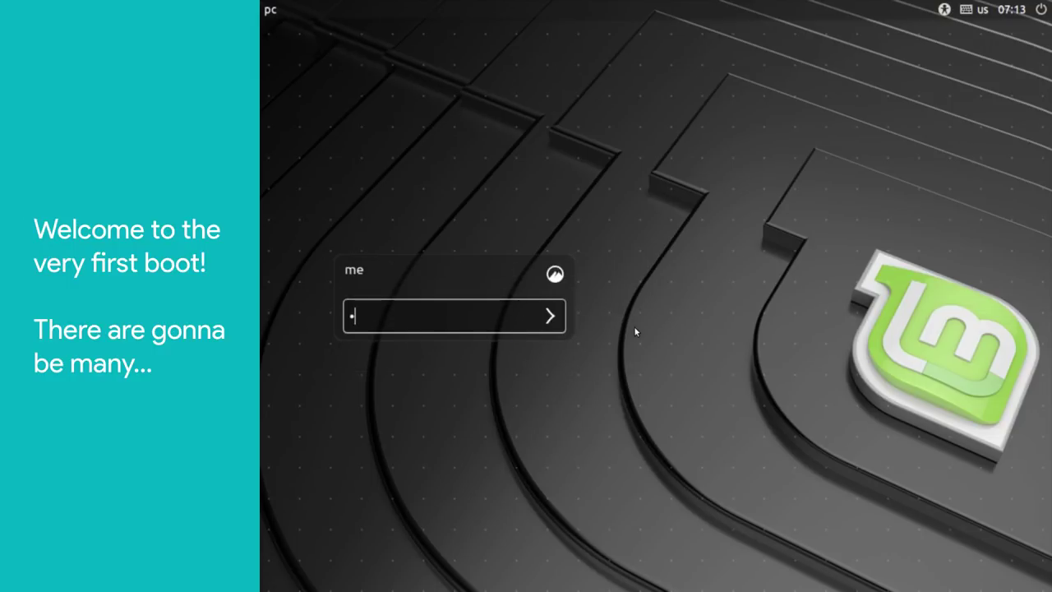
pyautogui.write('int')
pyautogui.press('Return')
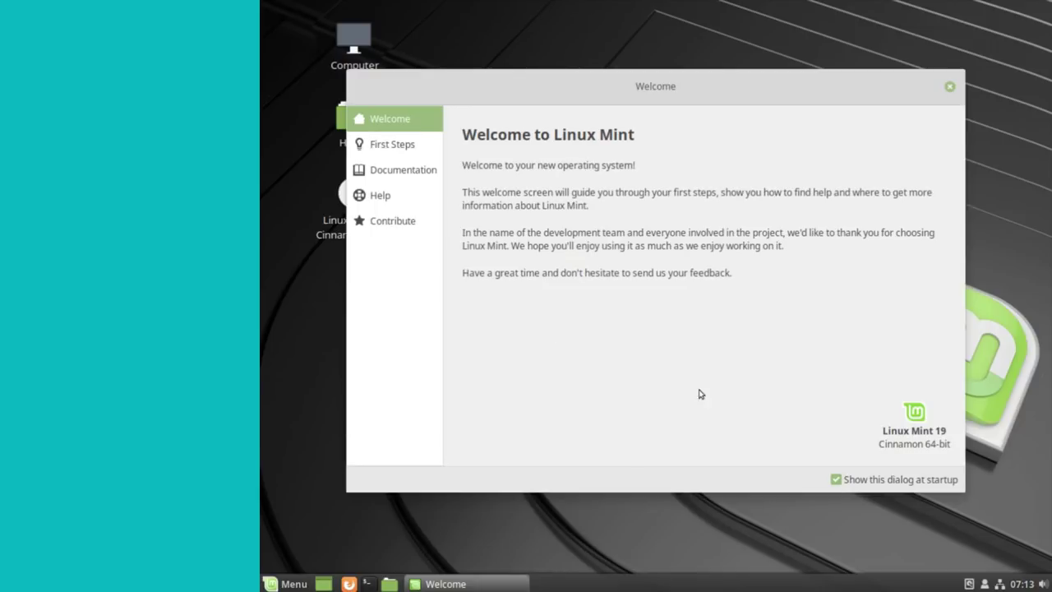
pyautogui.click(836, 479)
pyautogui.click(949, 87)
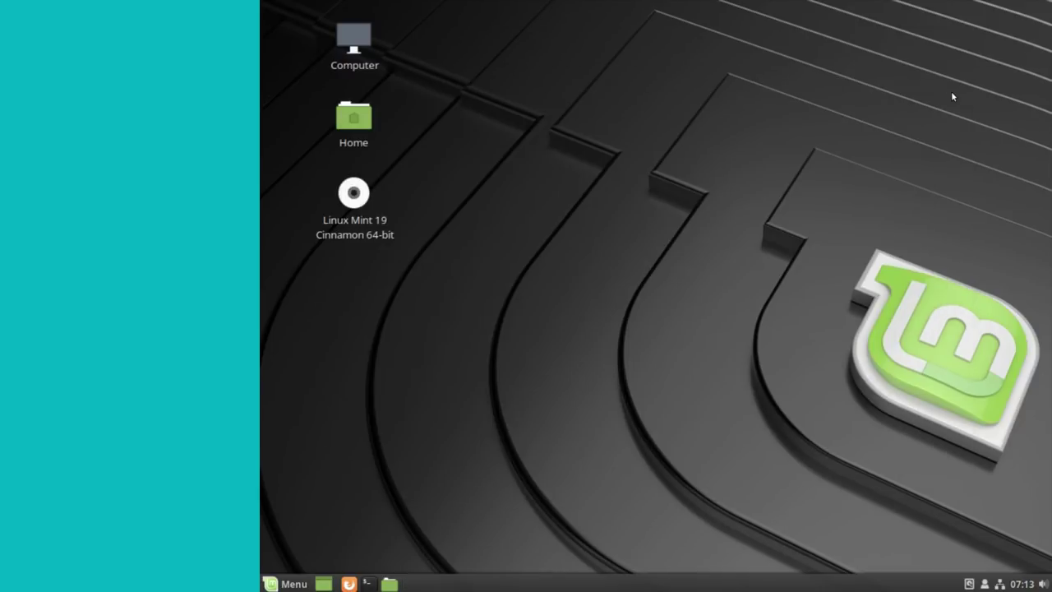
# - Find Timeshift by searching 'time' in the menu and launch it with administrator authentication
pyautogui.click(288, 583)
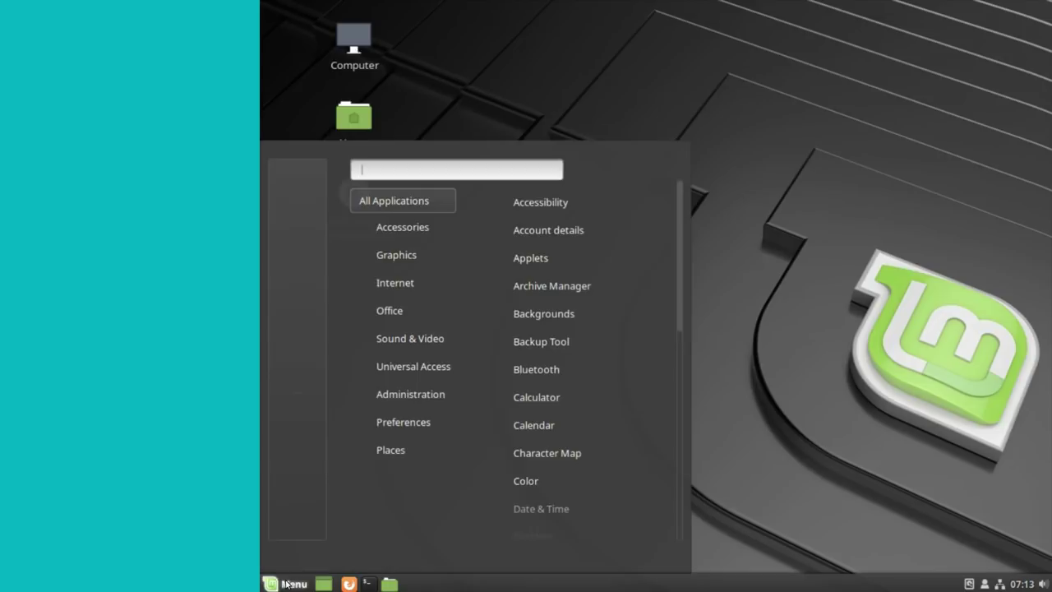
pyautogui.write('time')
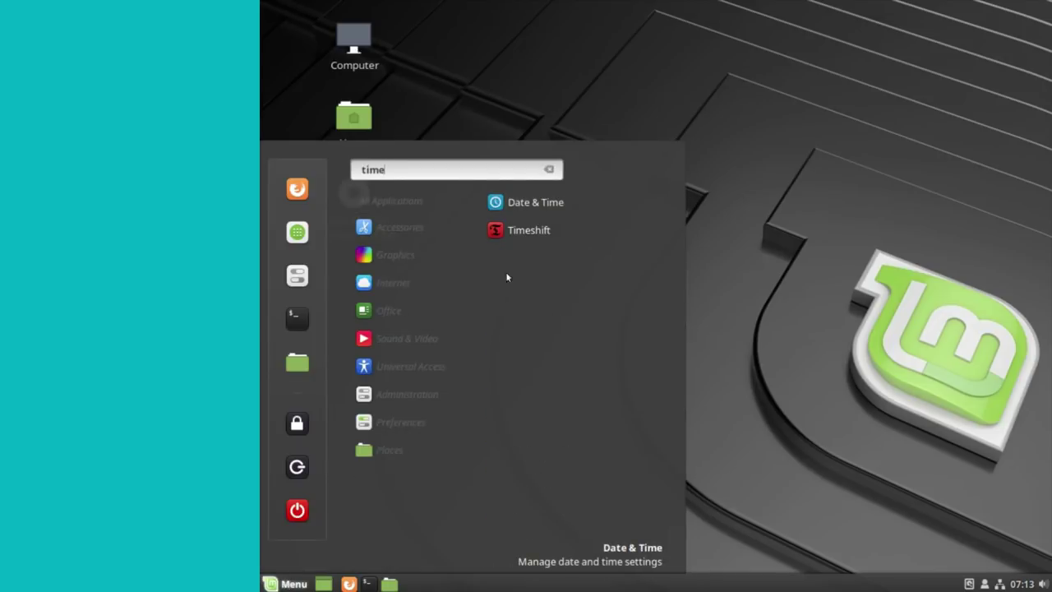
pyautogui.click(582, 232)
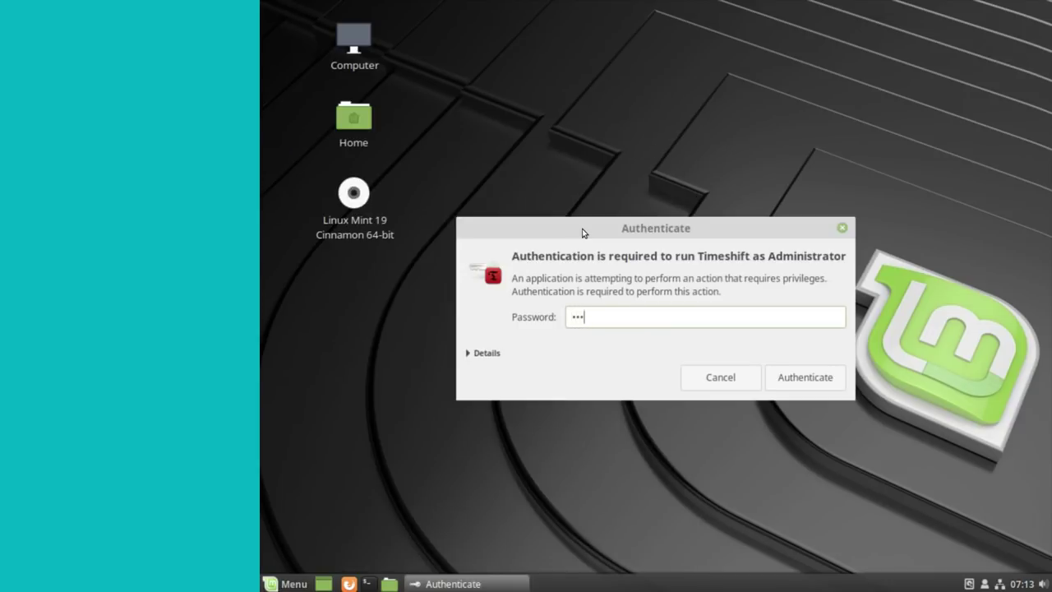
pyautogui.click(783, 377)
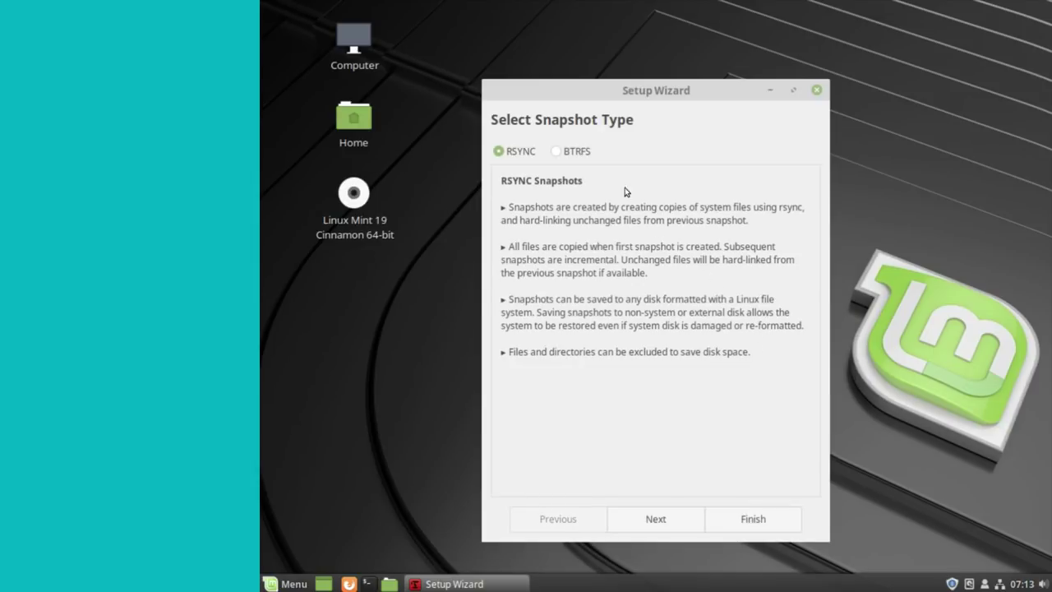
# - Choose BTRFS snapshots with sda5 as the snapshot location
pyautogui.click(793, 90)
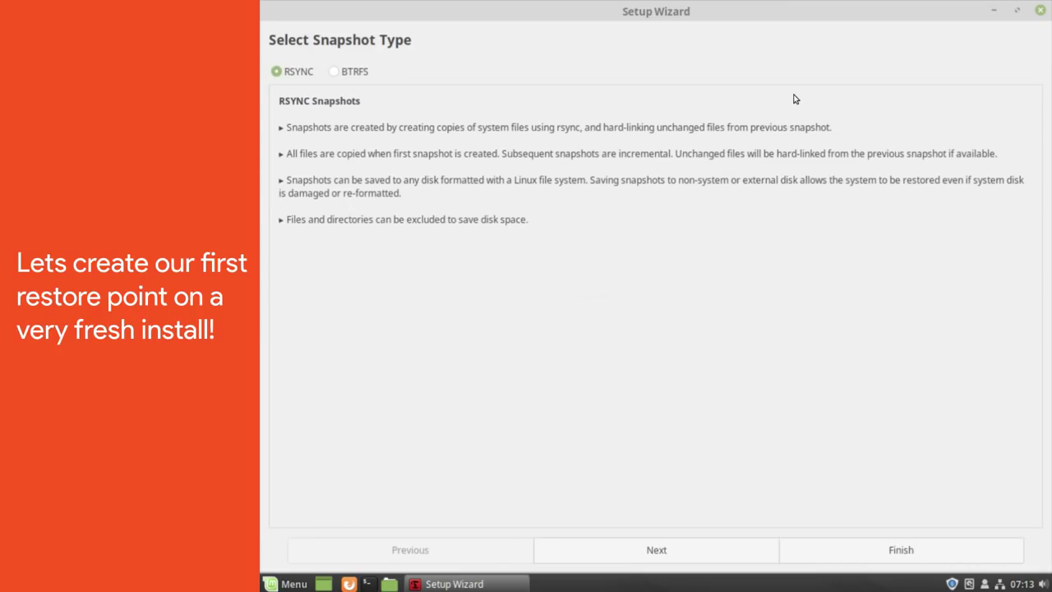
pyautogui.click(334, 73)
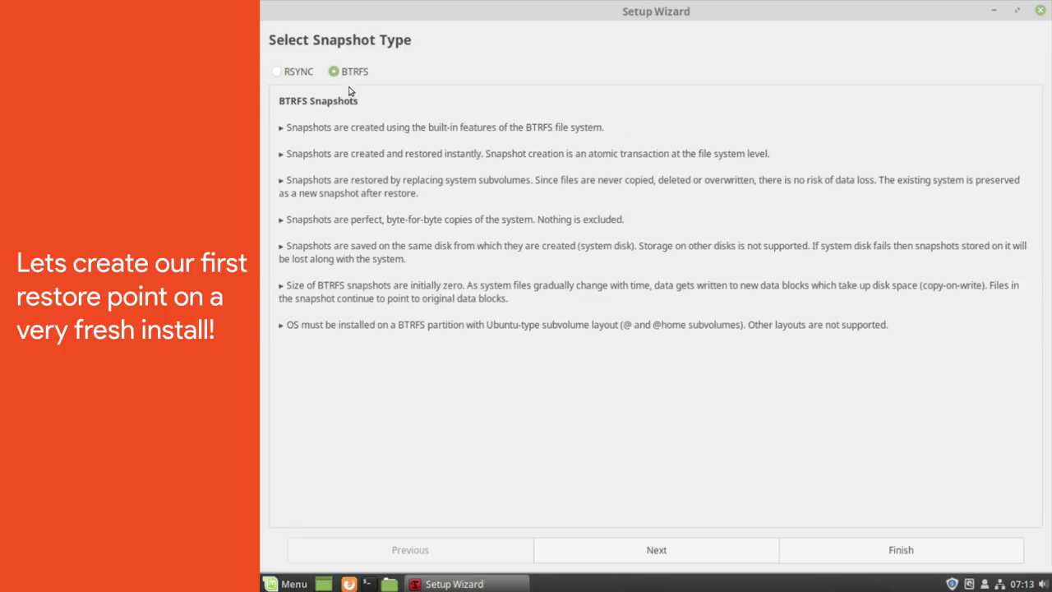
pyautogui.click(738, 556)
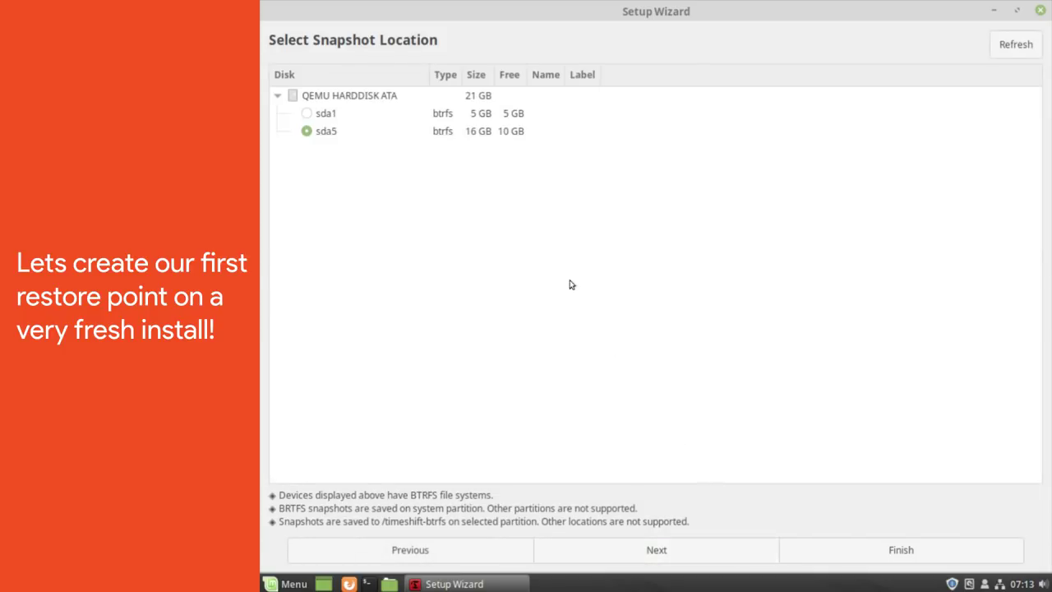
pyautogui.click(455, 136)
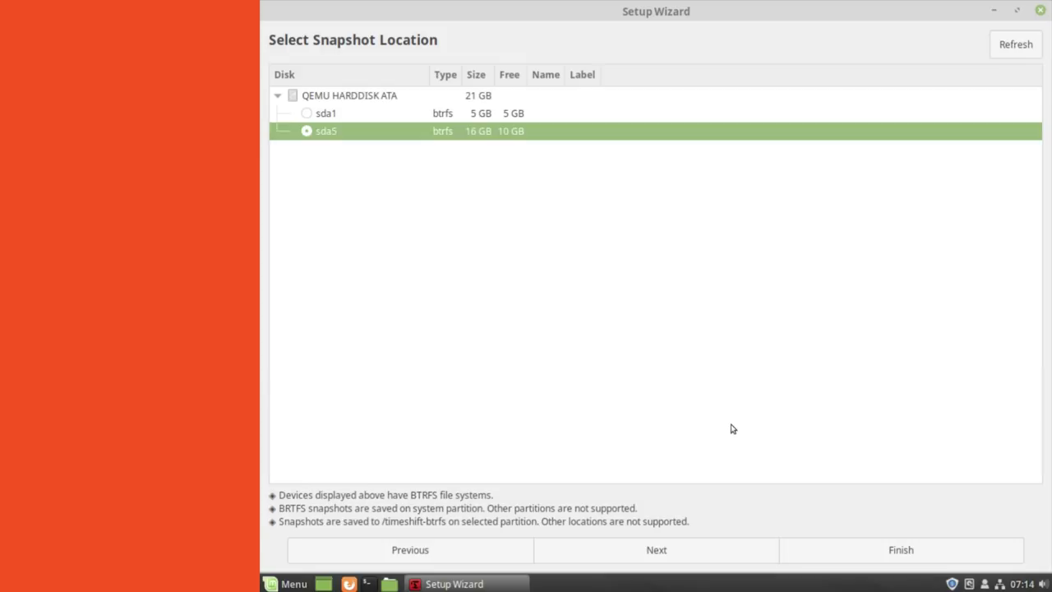
pyautogui.click(714, 551)
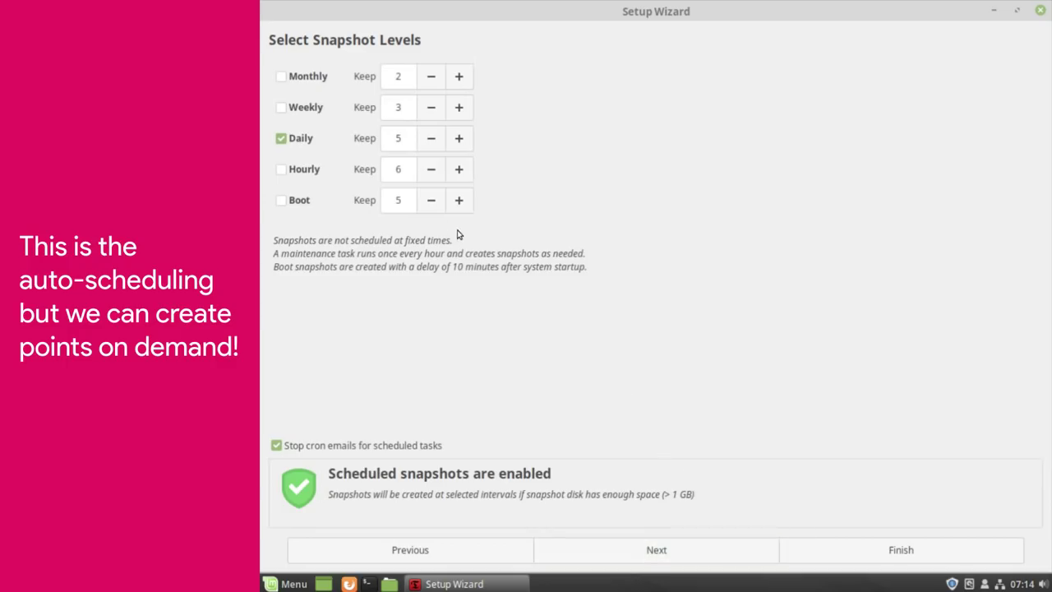
# - Schedule daily snapshots only, keeping 2
pyautogui.click(283, 139)
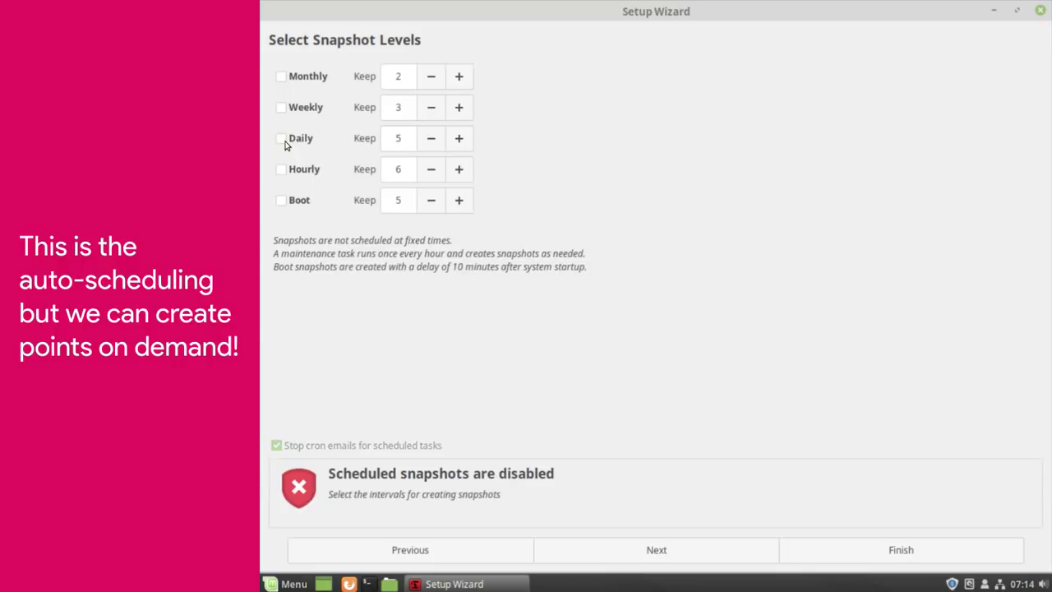
pyautogui.click(283, 107)
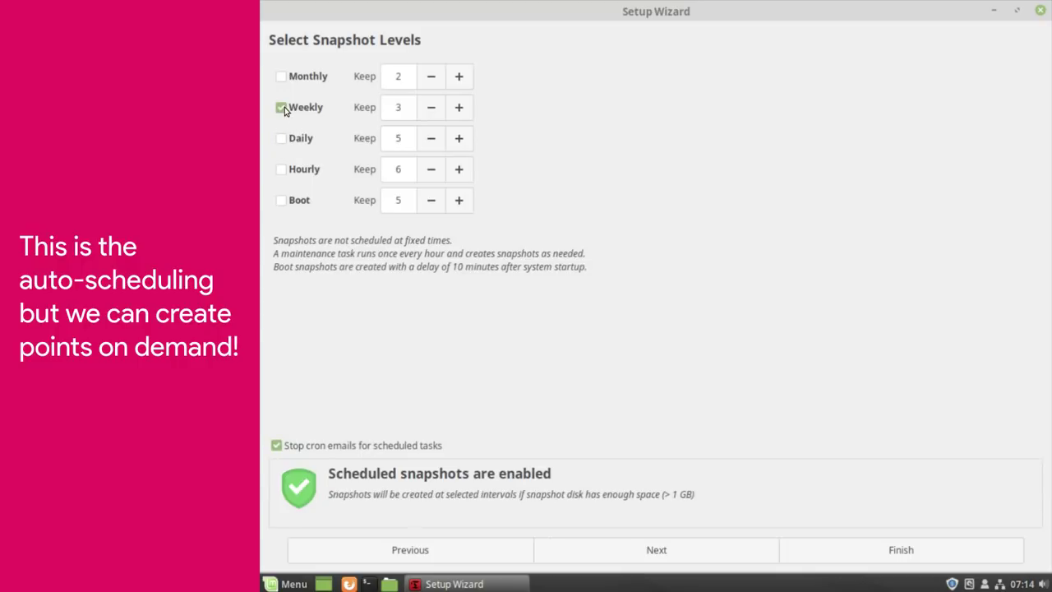
pyautogui.click(283, 139)
pyautogui.click(281, 108)
pyautogui.click(434, 141)
pyautogui.click(434, 141)
pyautogui.click(433, 143)
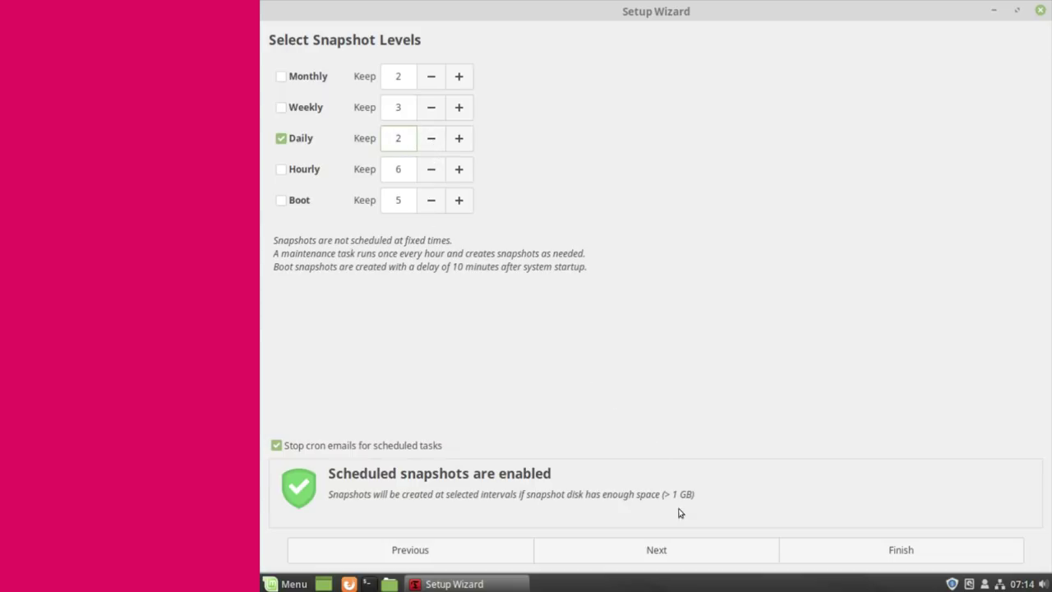
# - Finish the Setup Wizard and maximize the Timeshift main window
pyautogui.click(686, 553)
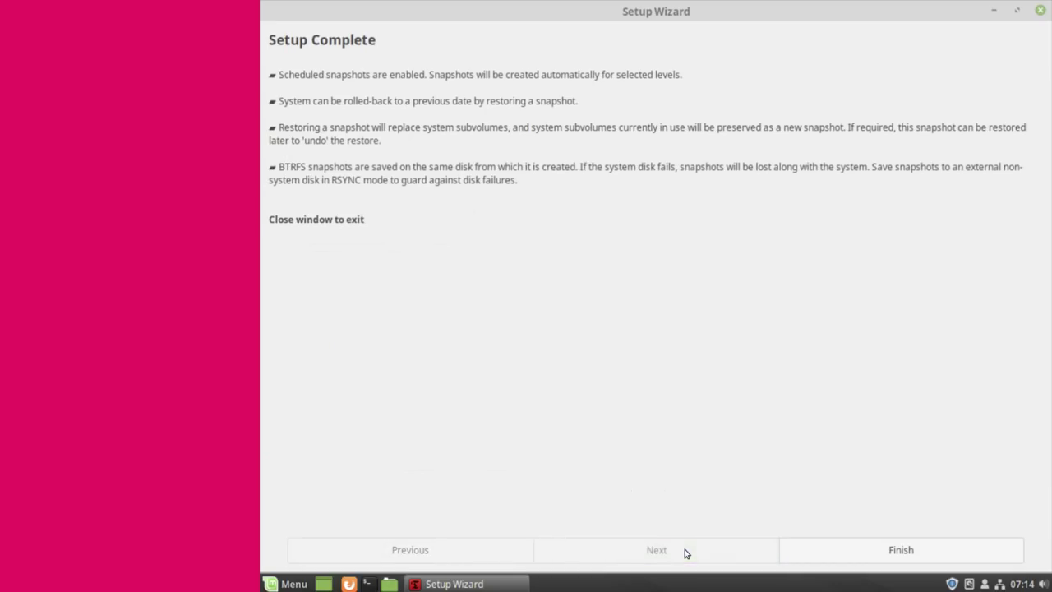
pyautogui.click(816, 555)
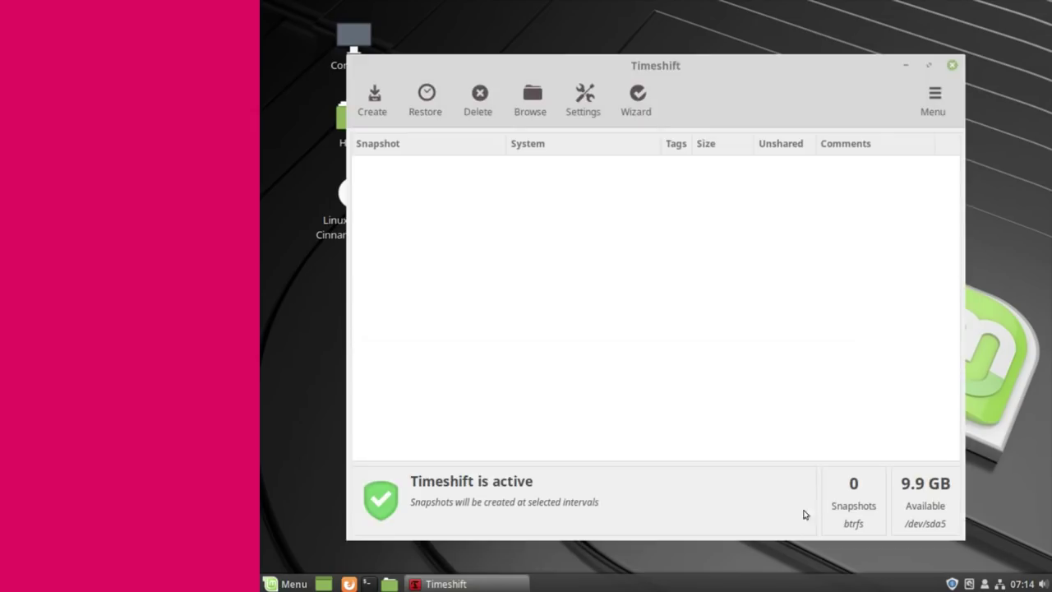
pyautogui.click(929, 66)
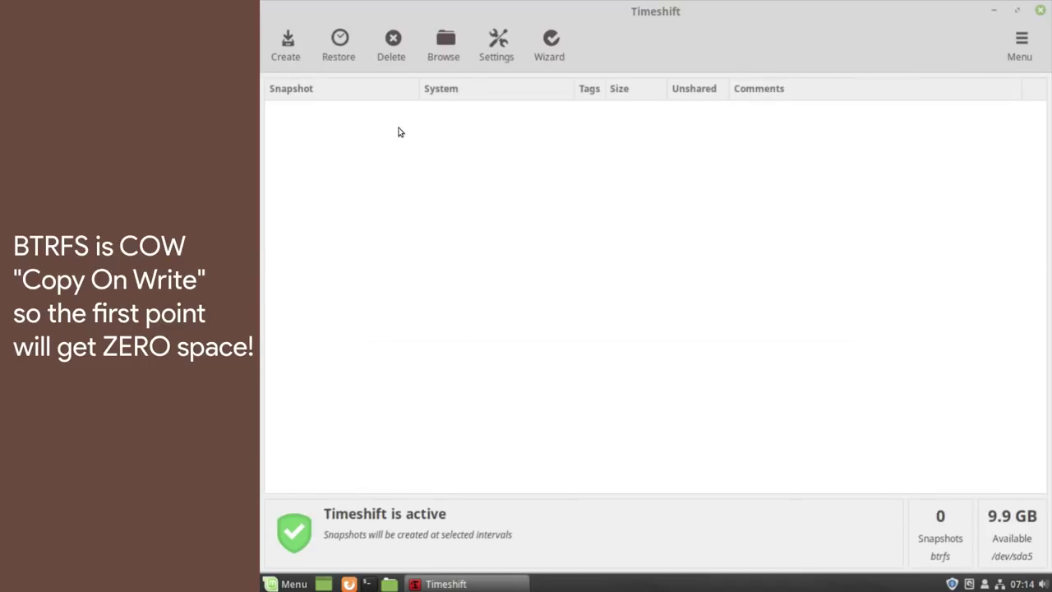
pyautogui.click(287, 49)
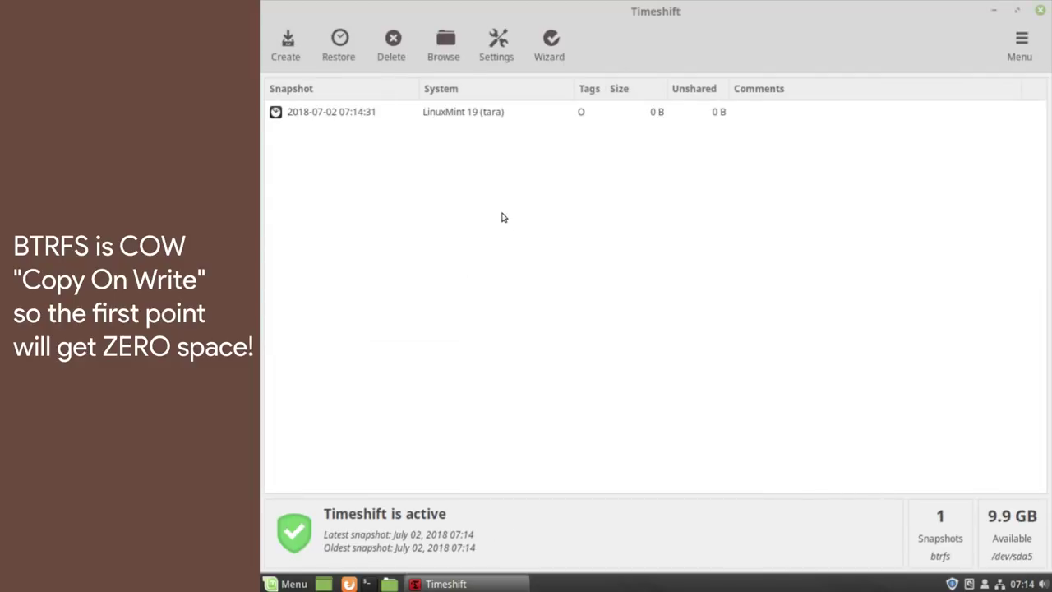
pyautogui.click(465, 114)
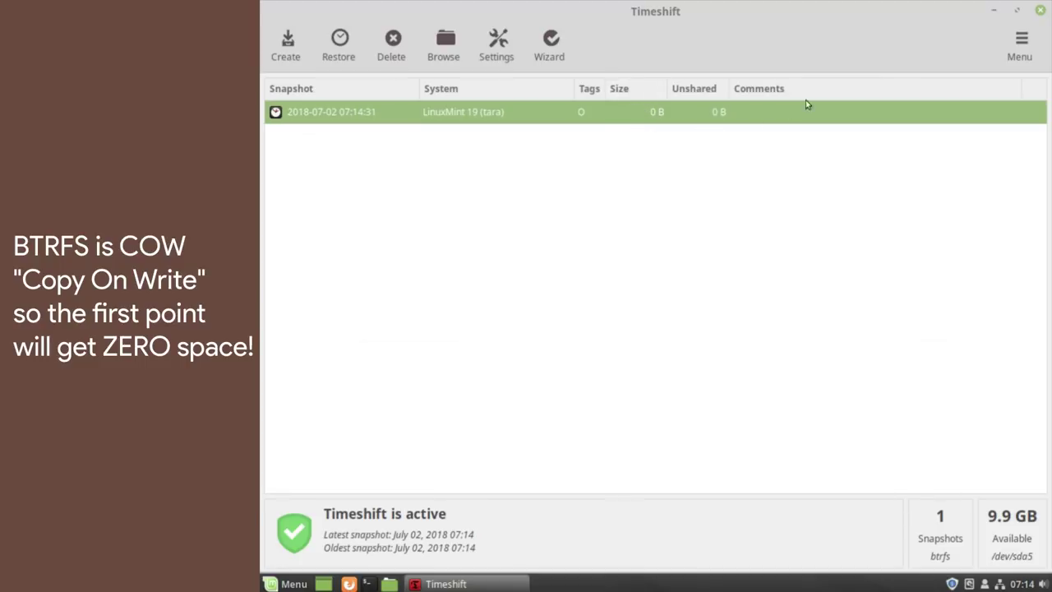
pyautogui.click(1040, 10)
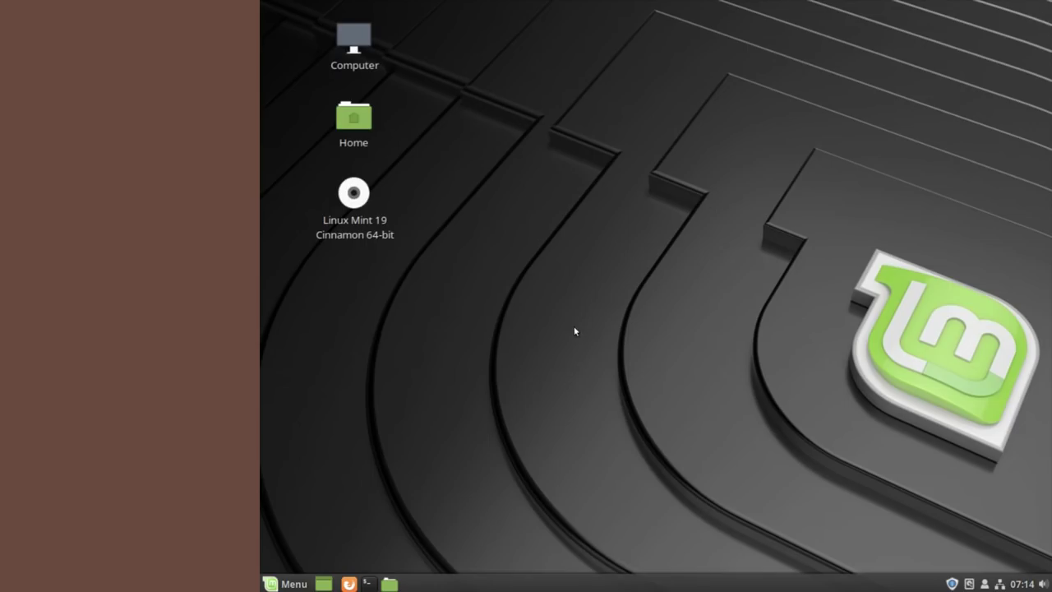
# - Dismiss the Update Manager's welcome window and launch a terminal from the panel
pyautogui.click(951, 583)
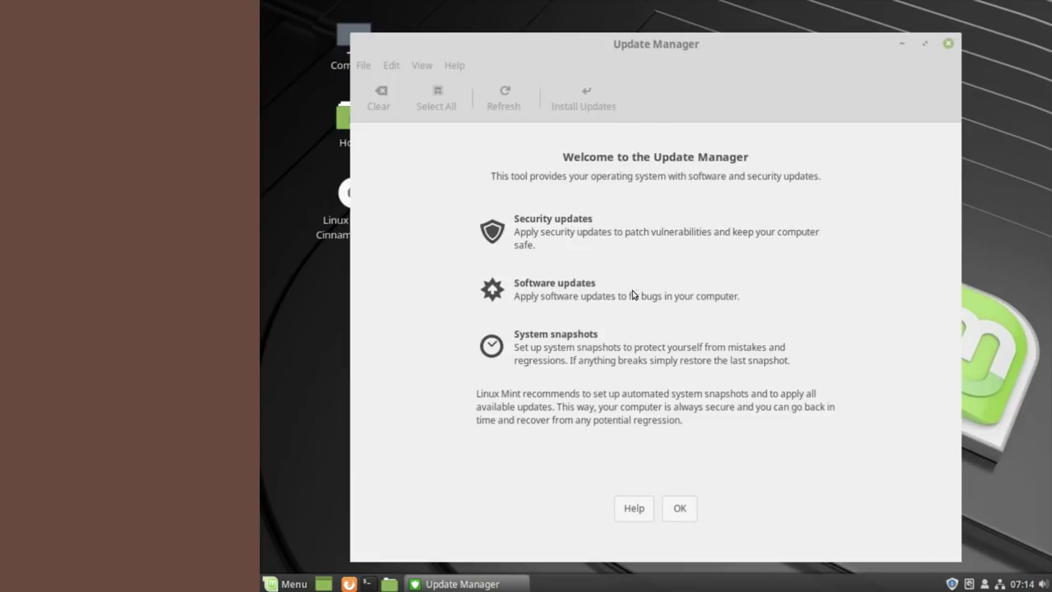
pyautogui.click(949, 44)
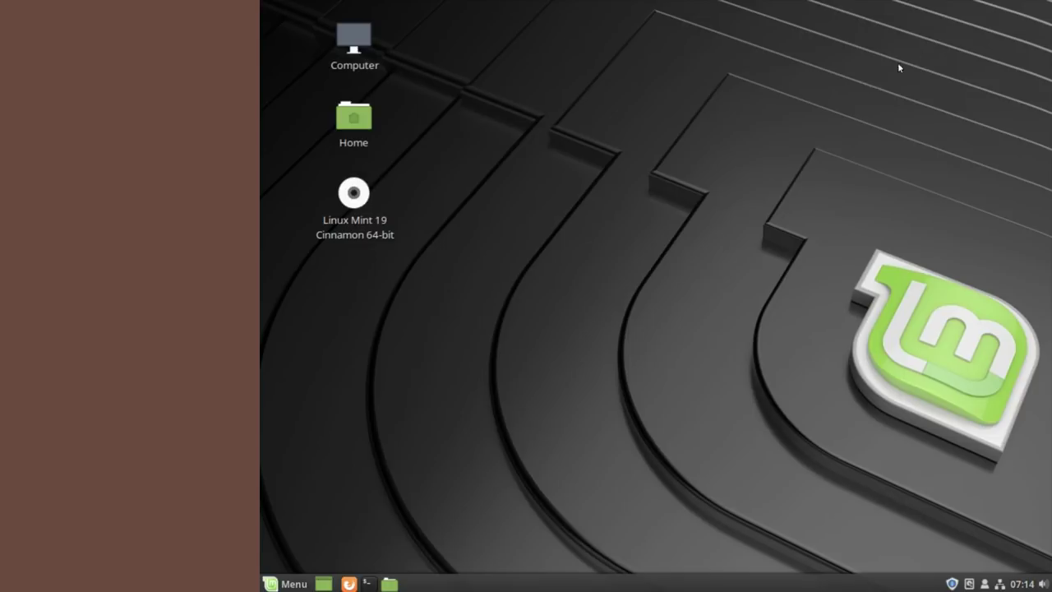
pyautogui.click(367, 583)
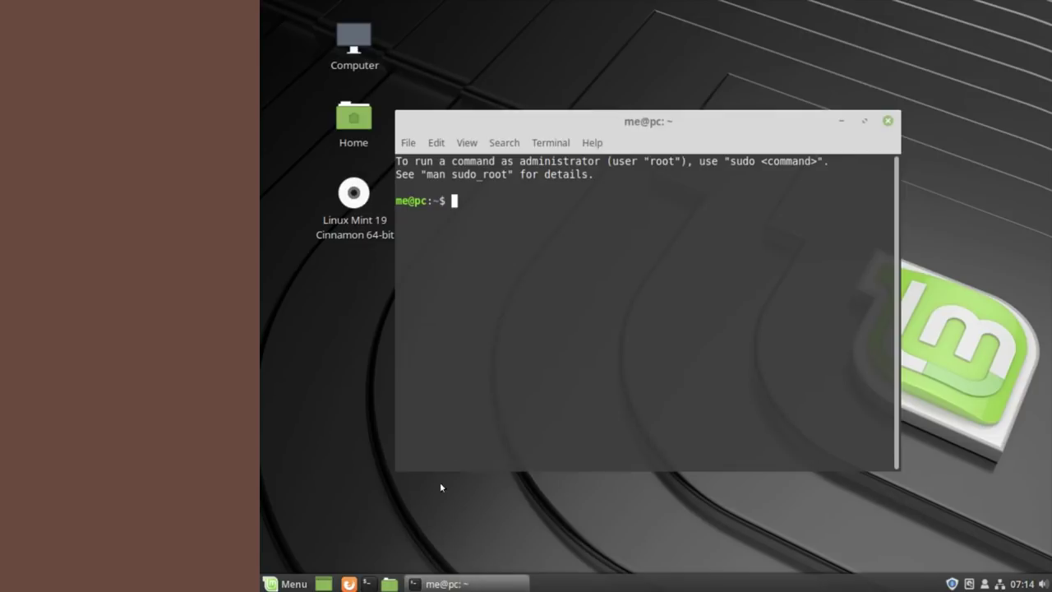
# - Maximize the terminal, enlarge its text, and run sudo apt update with the administrator password
pyautogui.doubleClick(551, 121)
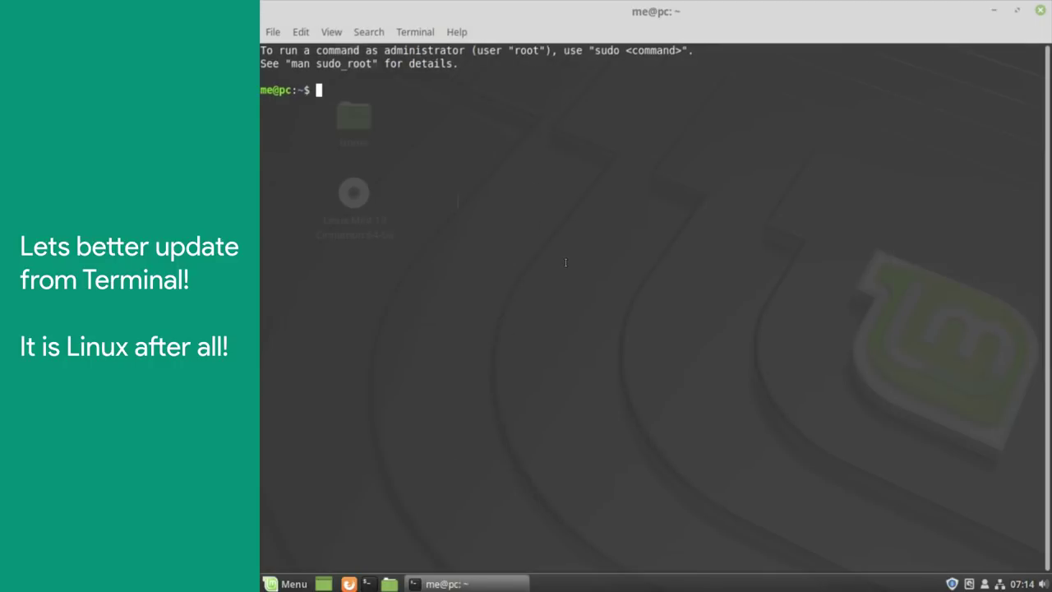
pyautogui.hotkey('ctrl', '+')
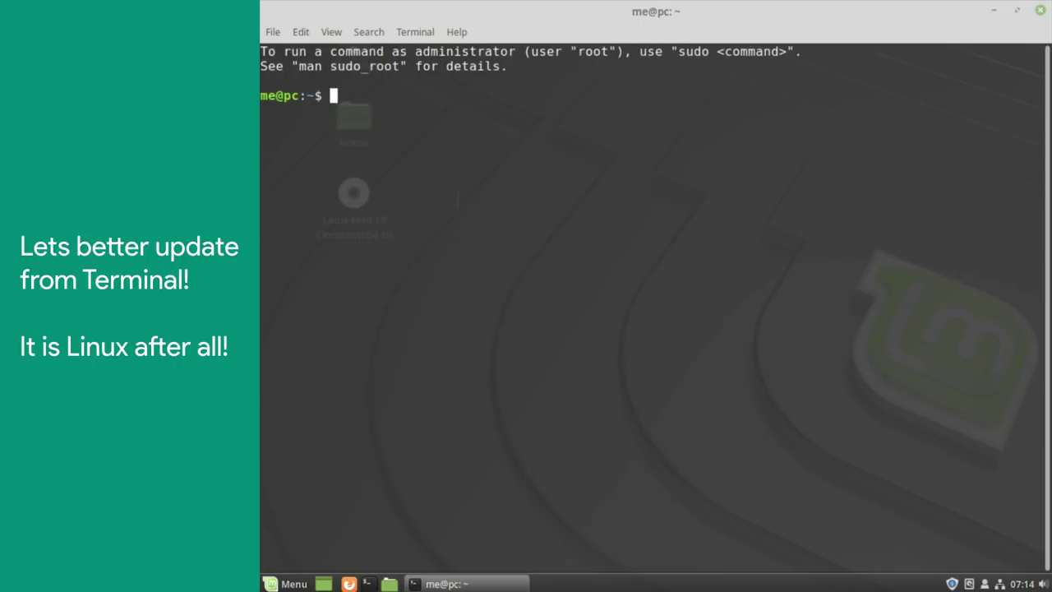
pyautogui.write('sudo apt')
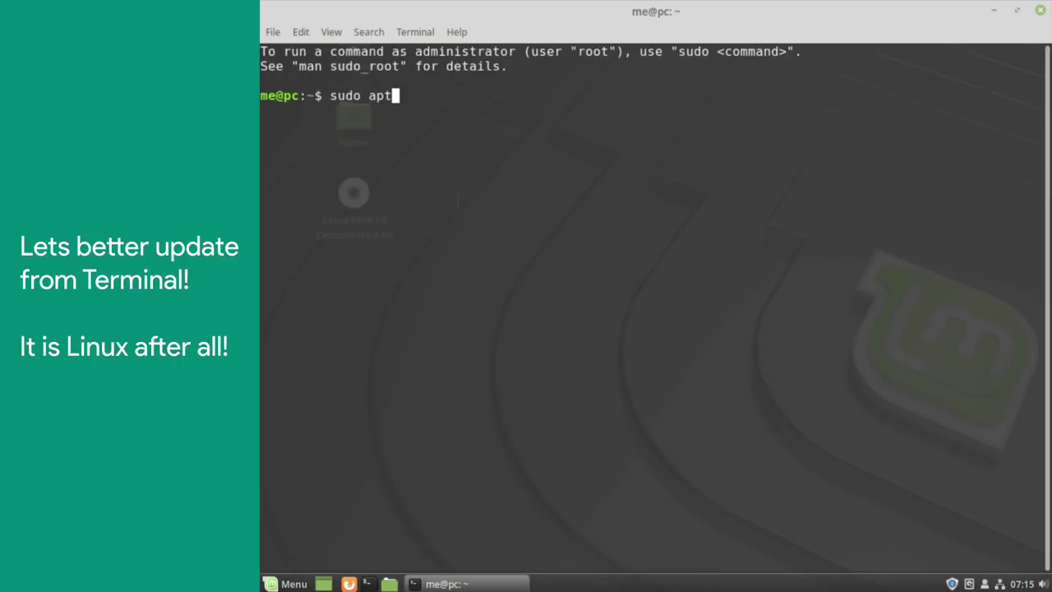
pyautogui.write(' update')
pyautogui.press('Return')
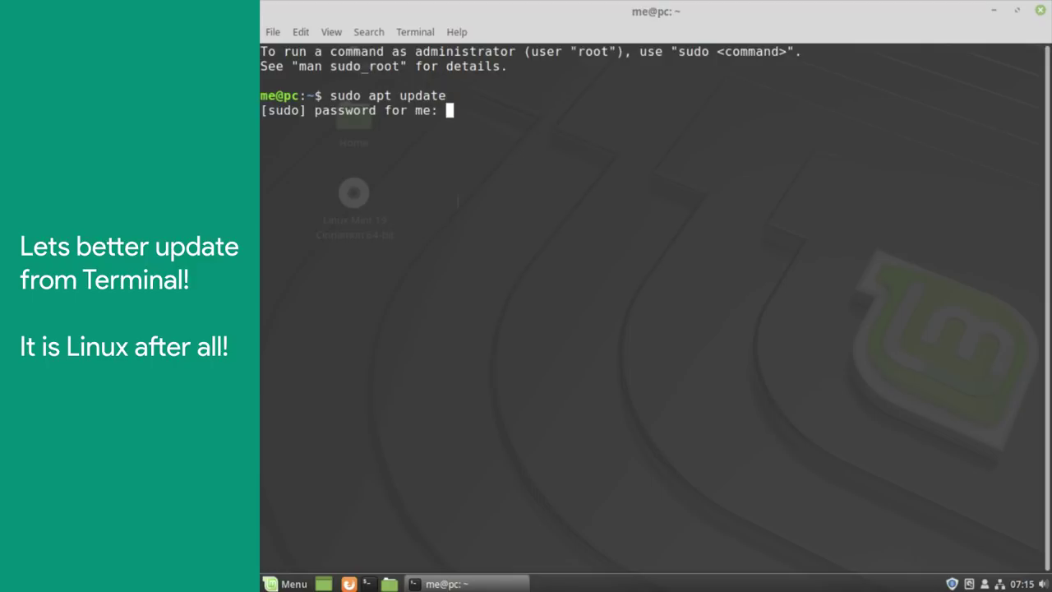
pyautogui.press('Return')
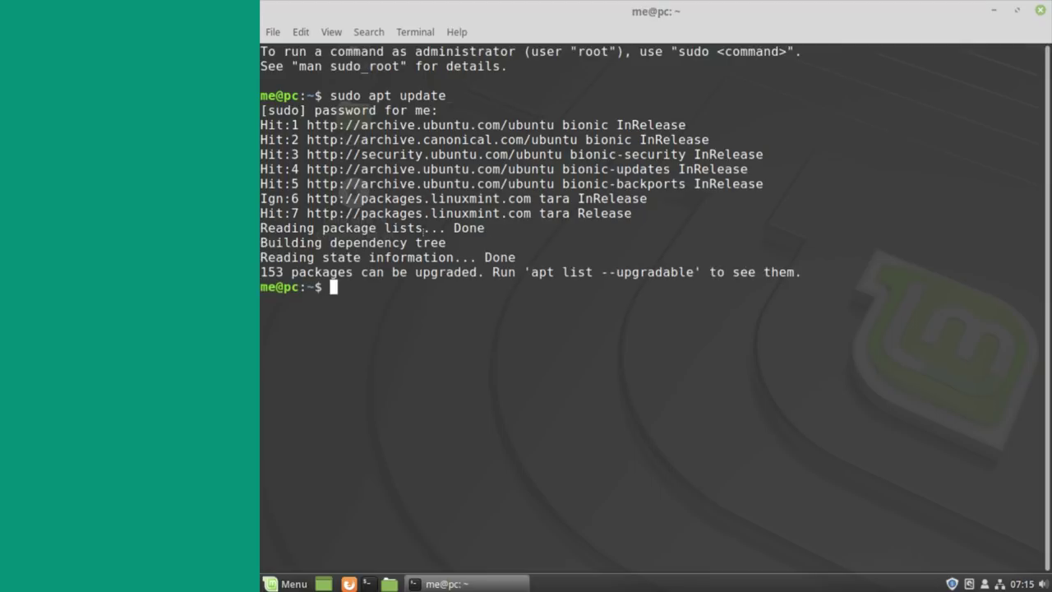
# - Run sudo apt upgrade, confirming with y to install the 153 upgrades, then close the terminal
pyautogui.tripleClick(331, 275)
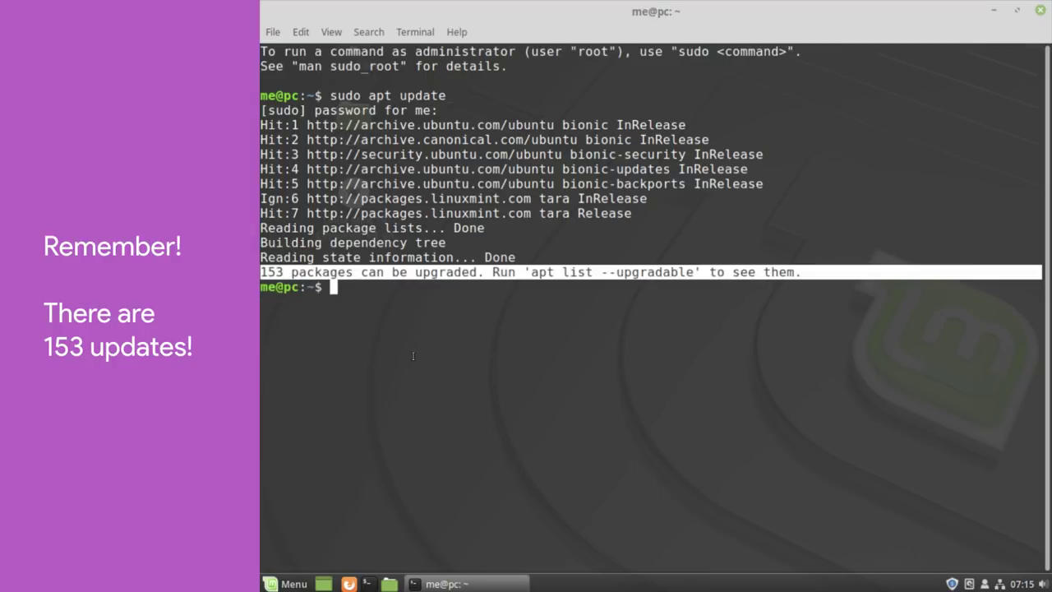
pyautogui.click(413, 356)
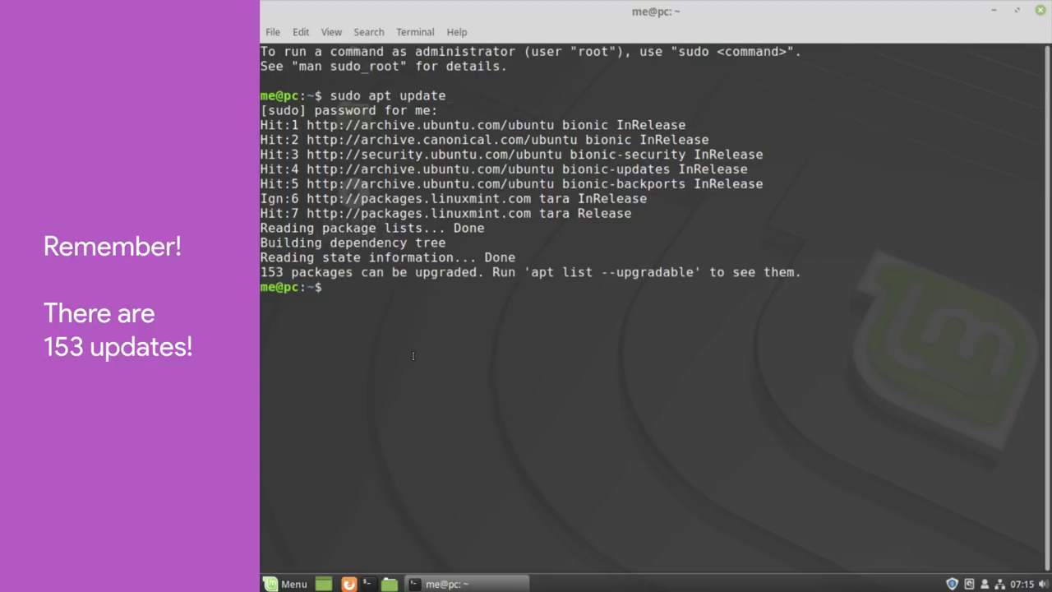
pyautogui.write('sudo apt upgrade')
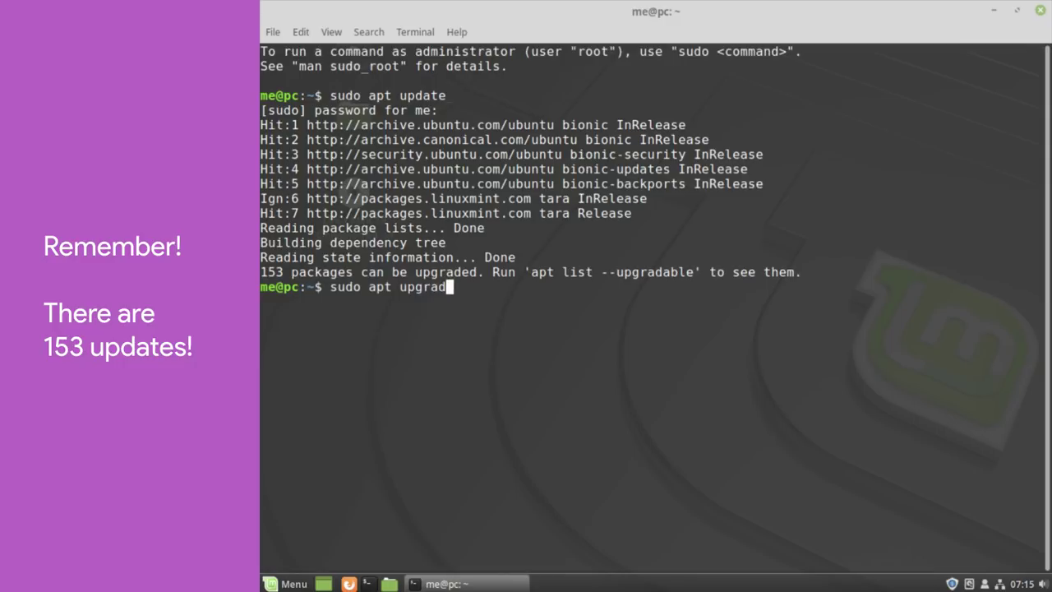
pyautogui.press('Return')
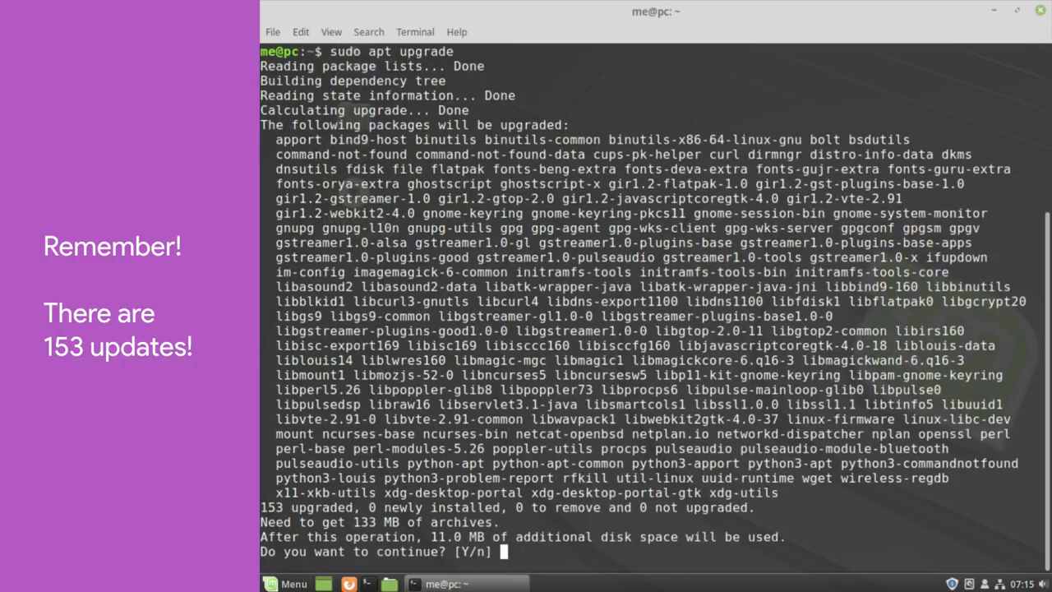
pyautogui.write('y')
pyautogui.press('Return')
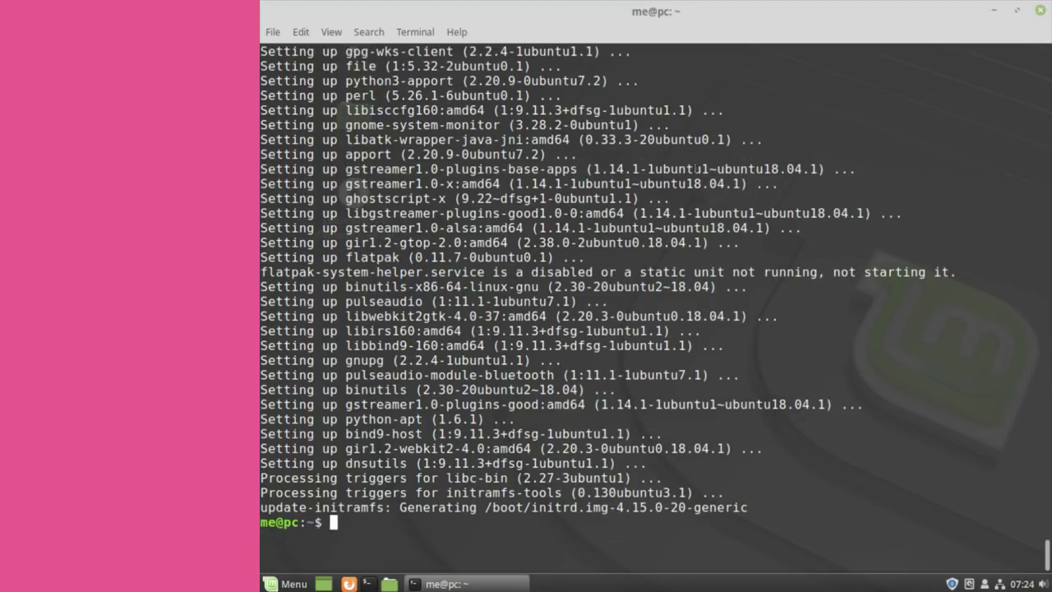
pyautogui.click(1039, 10)
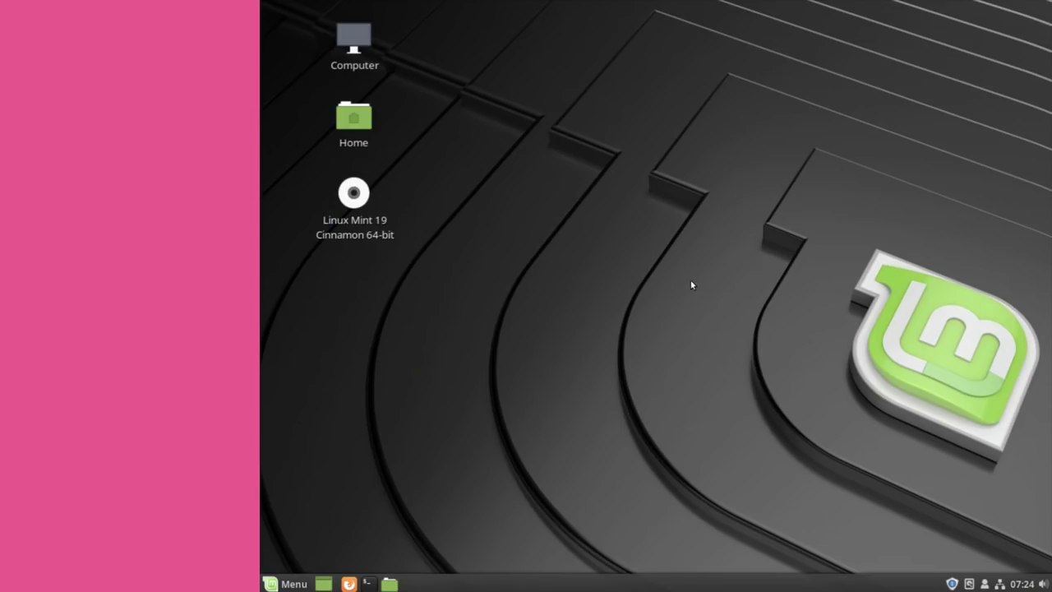
# - Launch Timeshift from a menu search for 'time' and authorize it as administrator
pyautogui.press('super')
pyautogui.write('time')
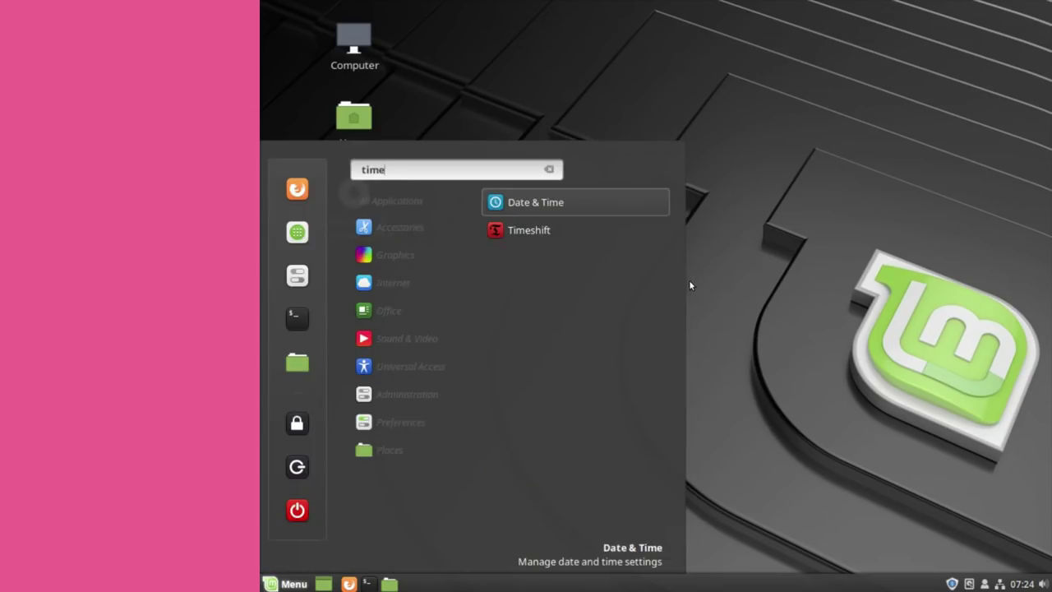
pyautogui.click(584, 232)
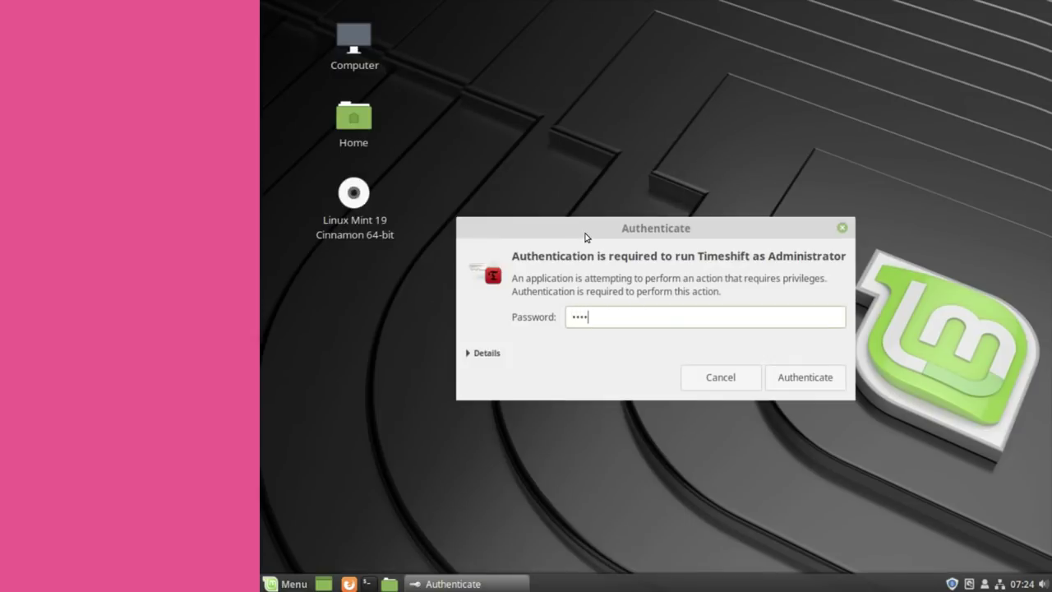
pyautogui.click(775, 376)
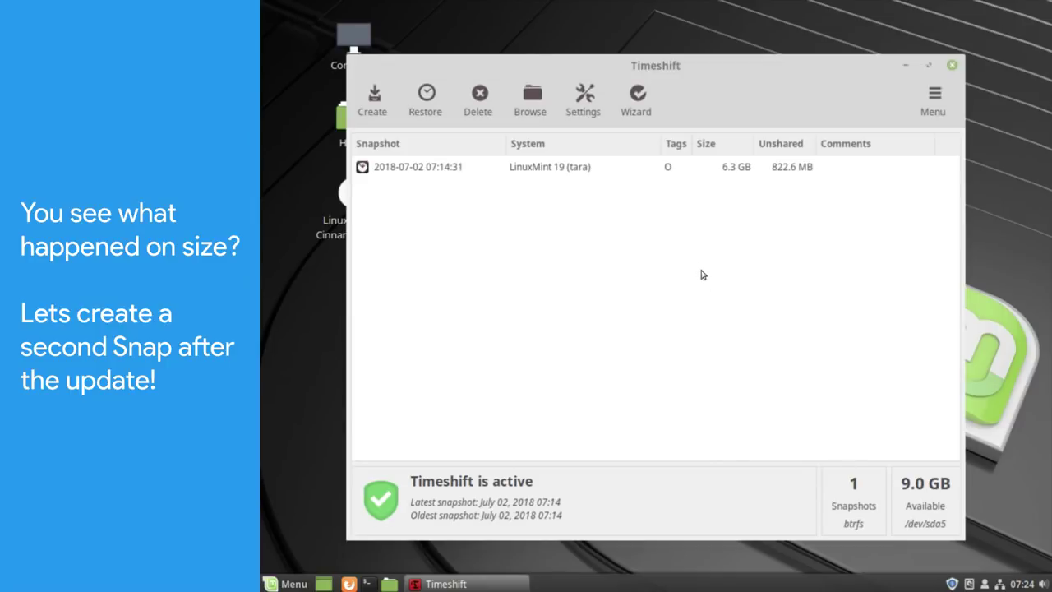
# - Create a new 07:24:55 snapshot alongside the existing 07:14:31 snapshot
pyautogui.click(580, 175)
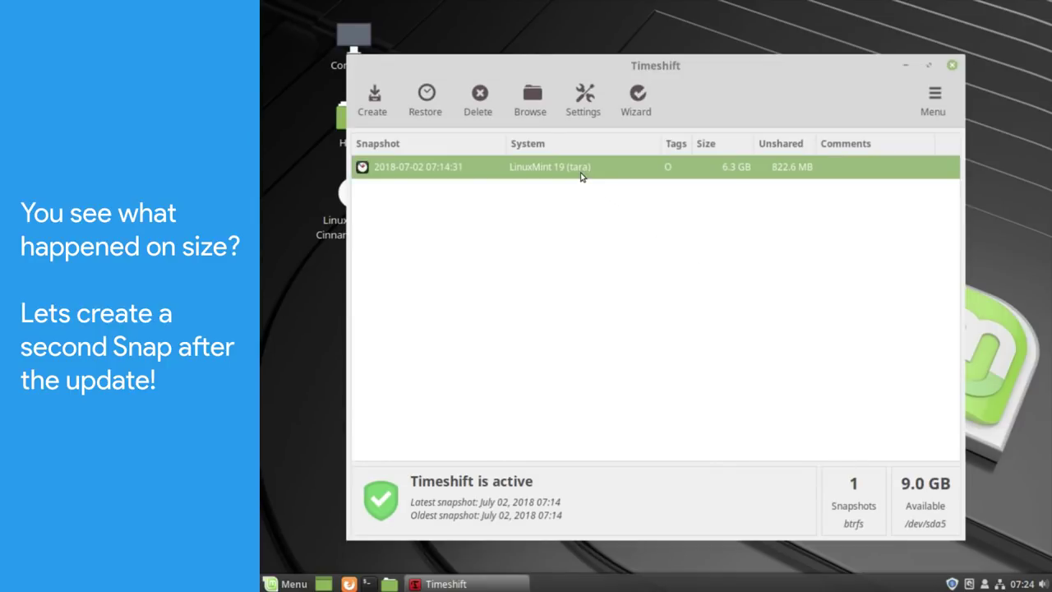
pyautogui.click(376, 112)
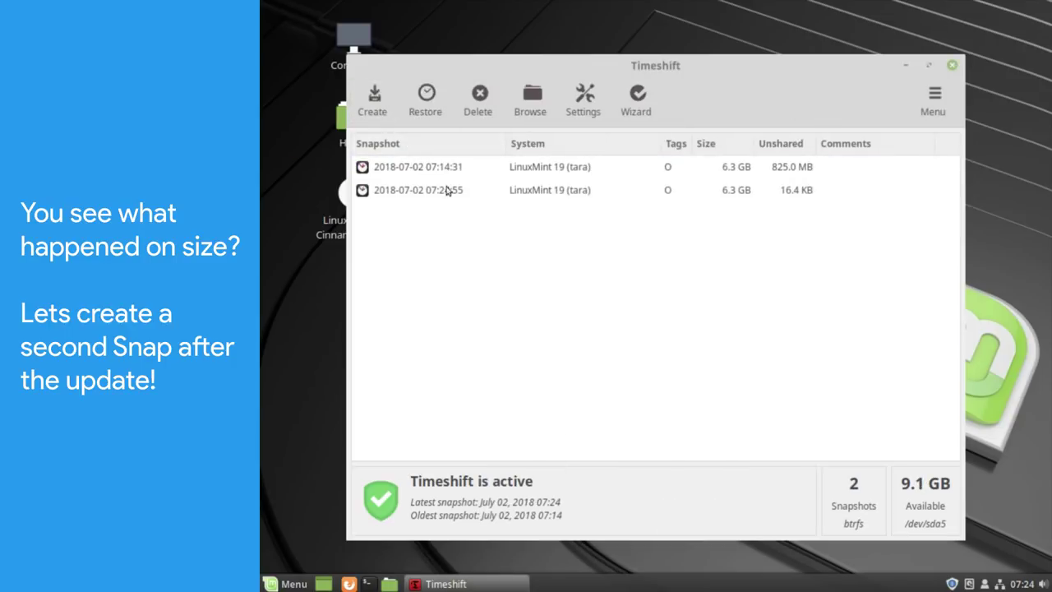
pyautogui.click(514, 190)
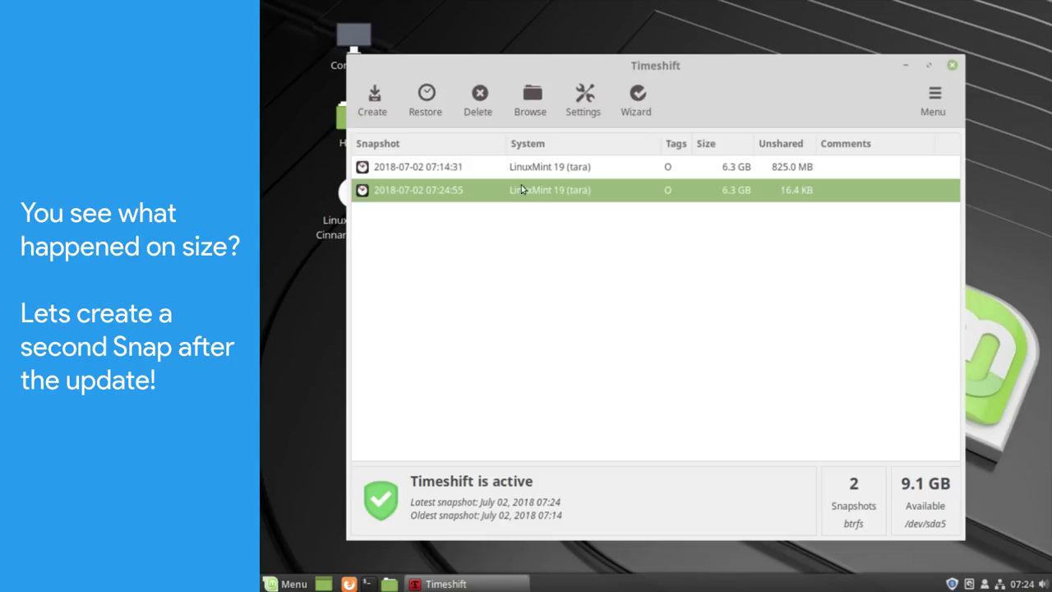
pyautogui.click(536, 170)
pyautogui.click(539, 189)
pyautogui.moveTo(558, 199)
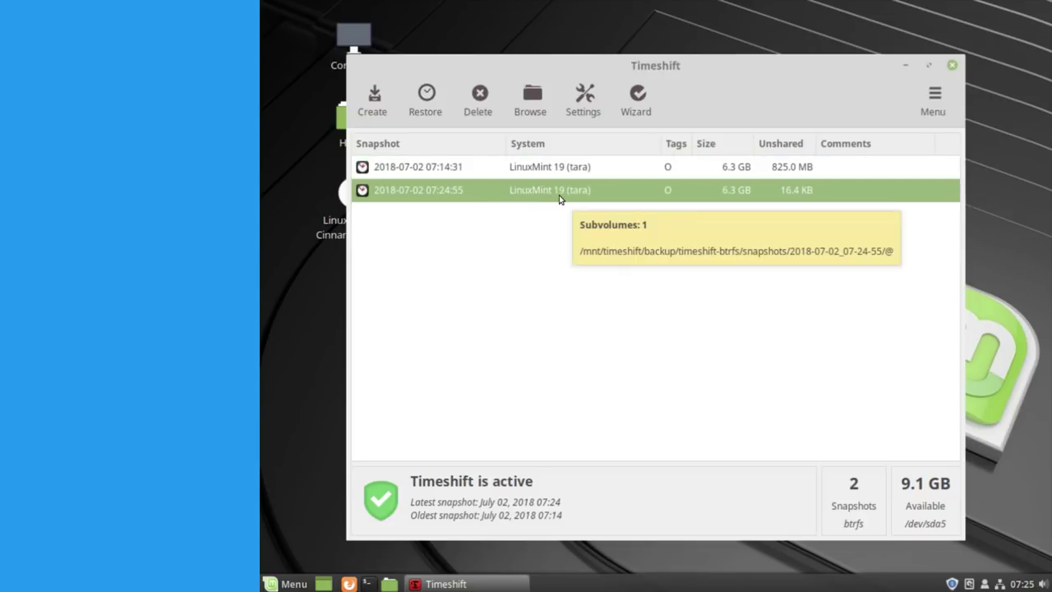
pyautogui.click(537, 165)
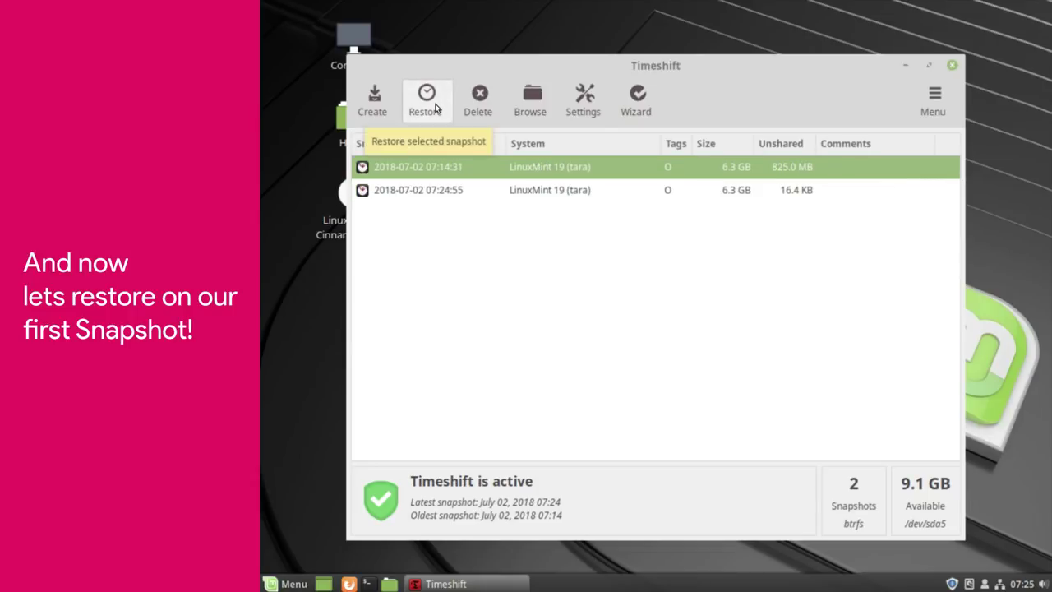
# - Restore the 07:14:31 snapshot, leaving a 07:25:13 live snapshot, then close Timeshift
pyautogui.click(436, 108)
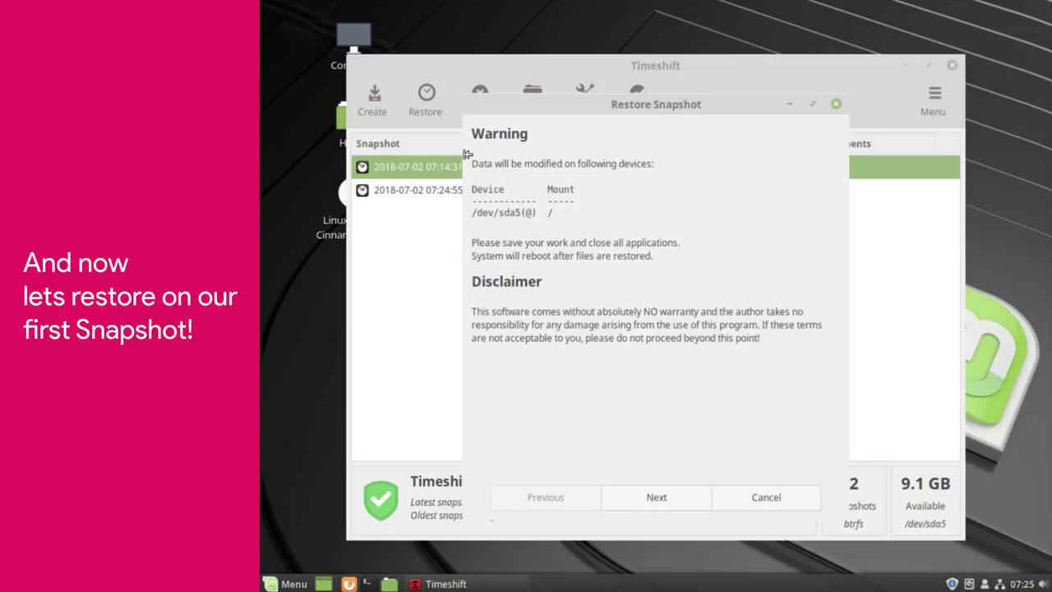
pyautogui.click(649, 497)
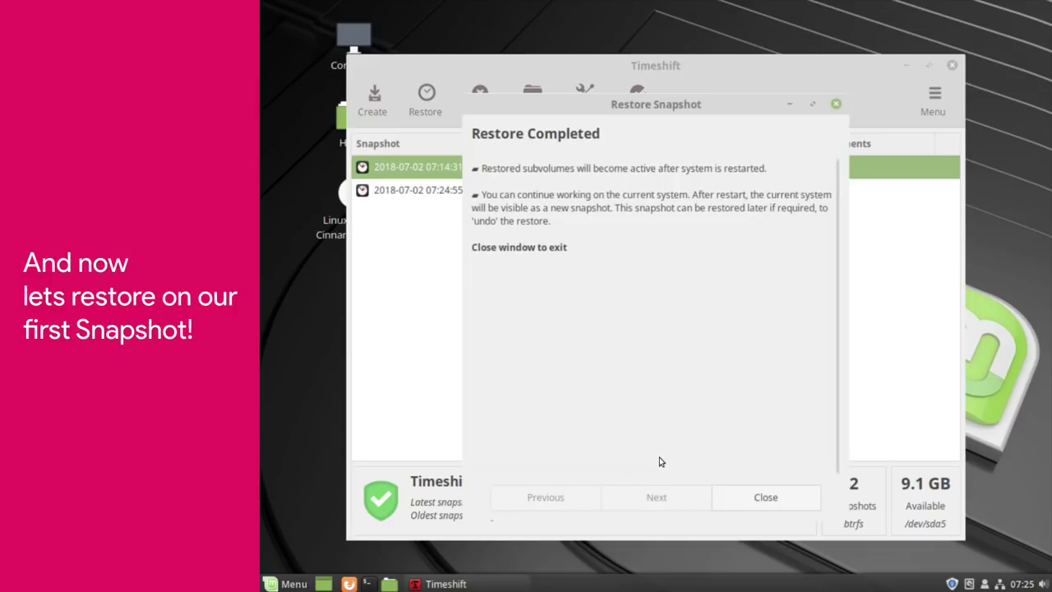
pyautogui.click(764, 503)
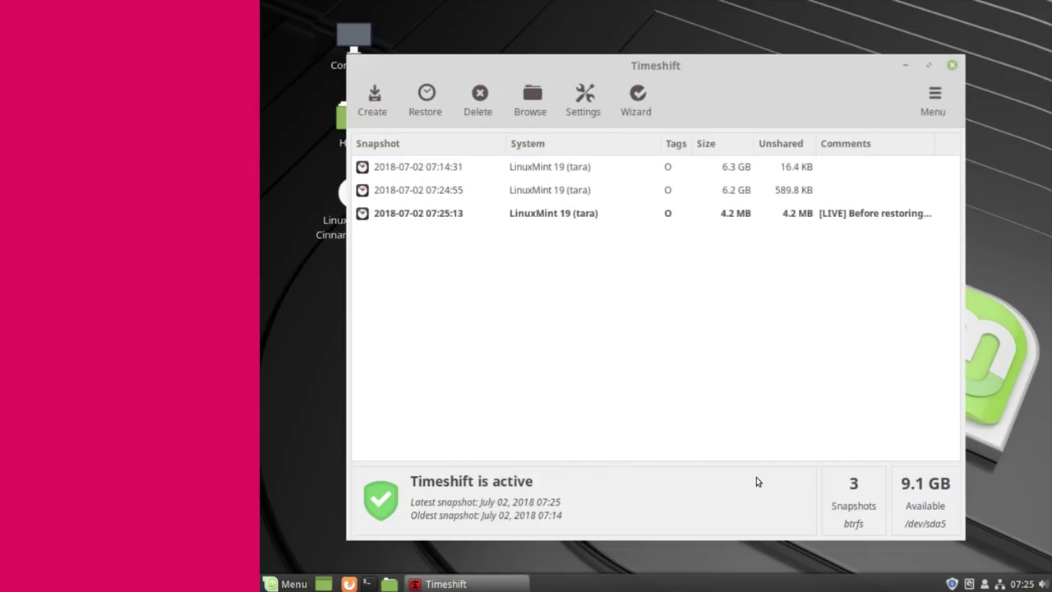
pyautogui.click(656, 214)
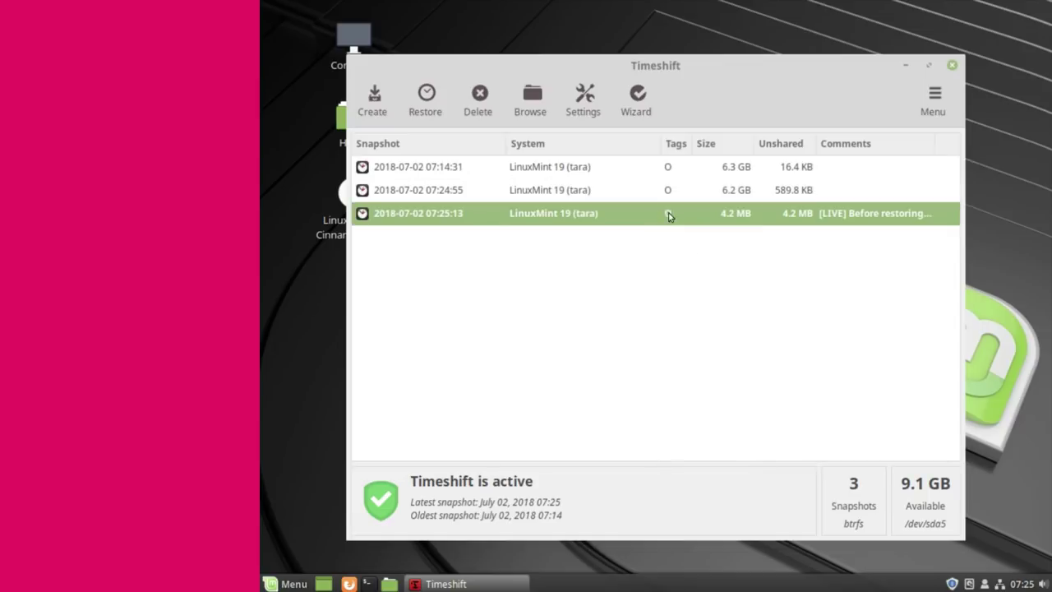
pyautogui.click(951, 65)
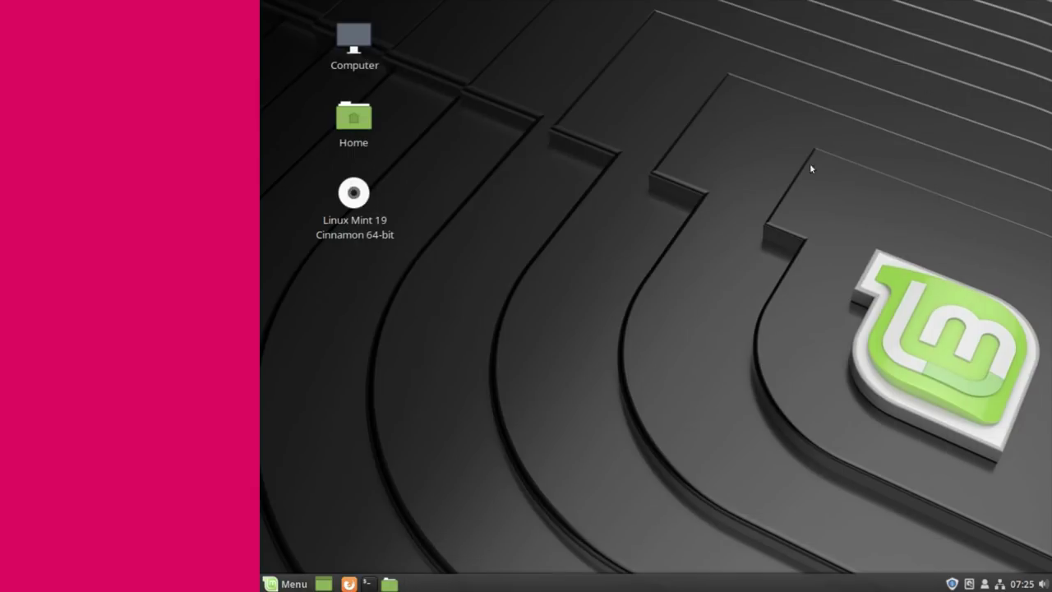
# - Restart the system from the Quit menu and log back in with the account password
pyautogui.click(296, 582)
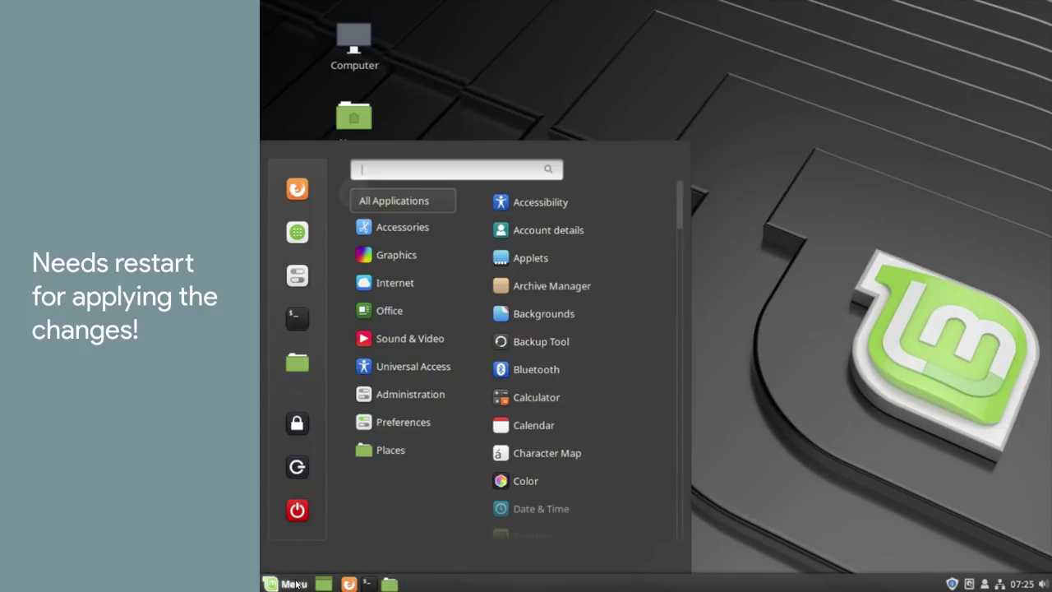
pyautogui.click(297, 510)
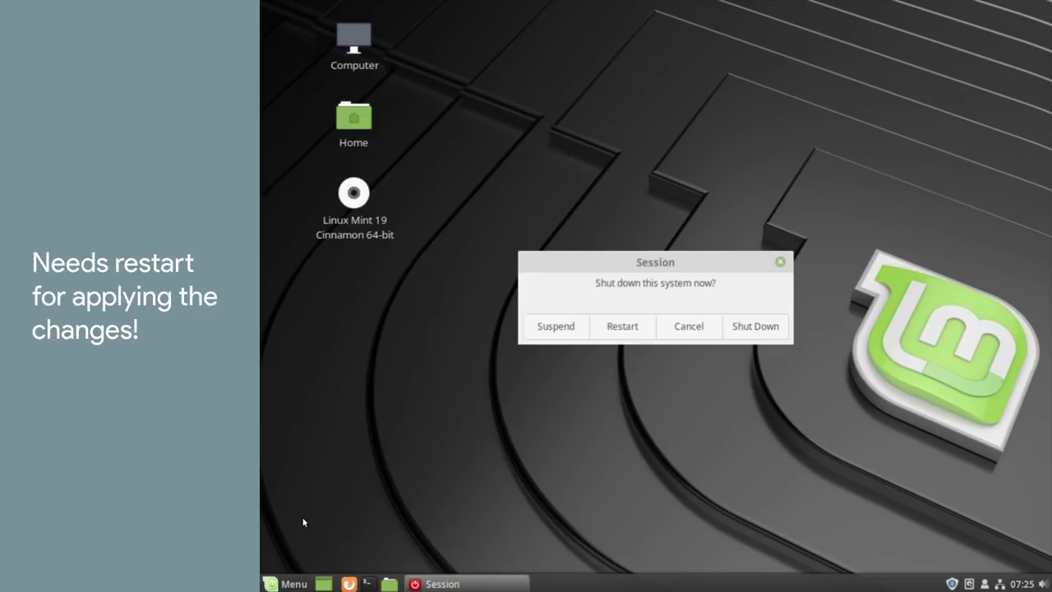
pyautogui.click(624, 333)
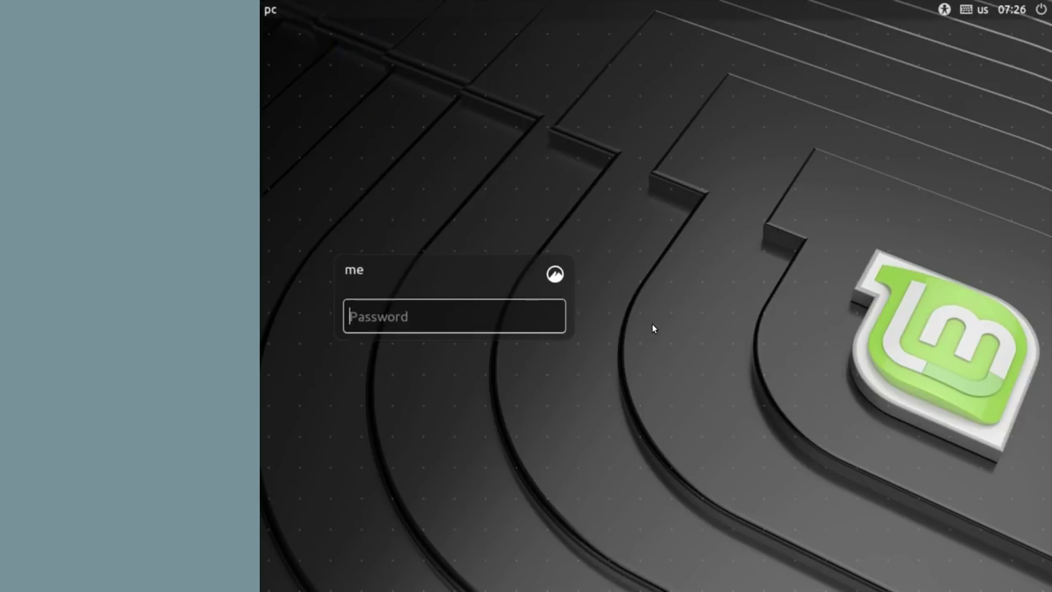
pyautogui.write('••••')
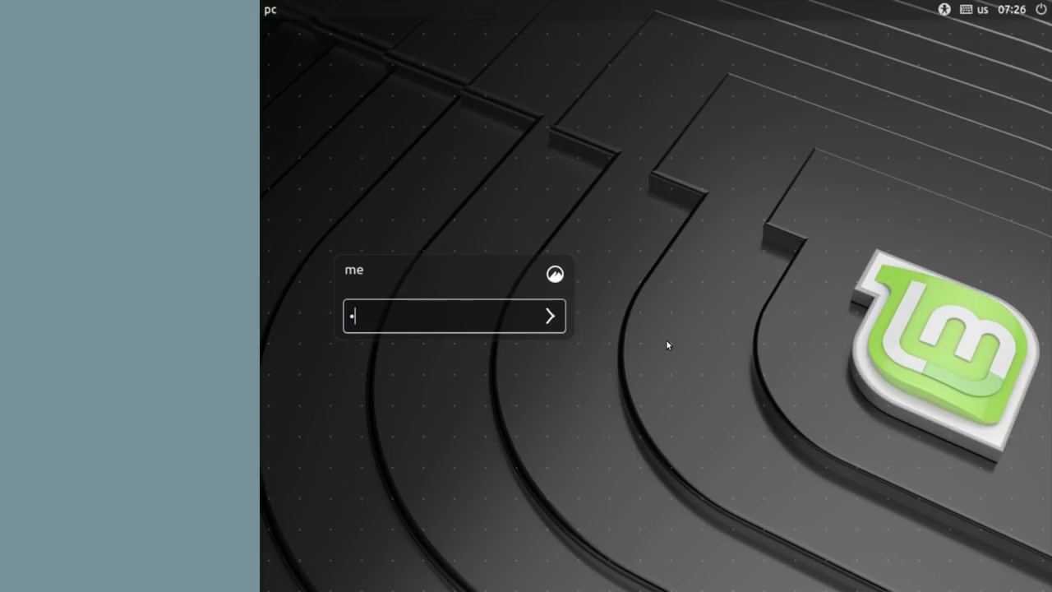
pyautogui.click(554, 316)
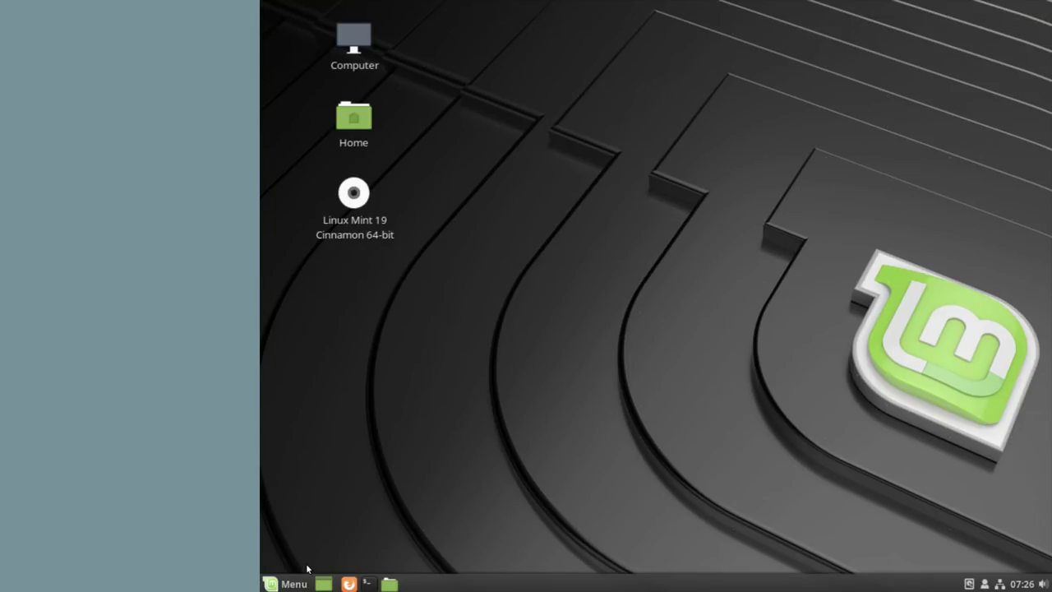
# - Relaunch Timeshift with the admin password and browse the 07:25:13 snapshot's files
pyautogui.click(300, 584)
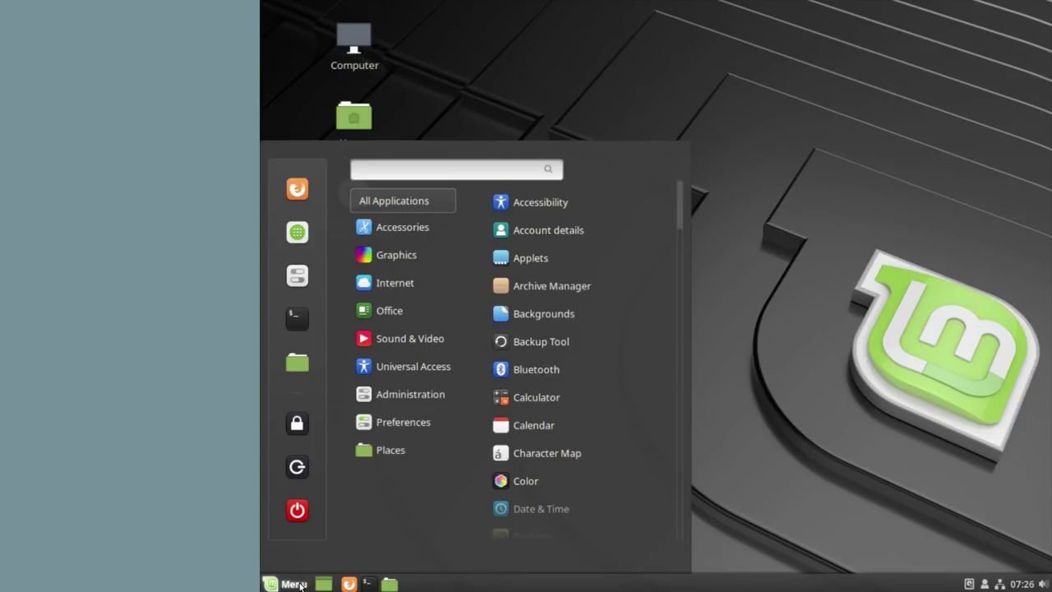
pyautogui.write('time')
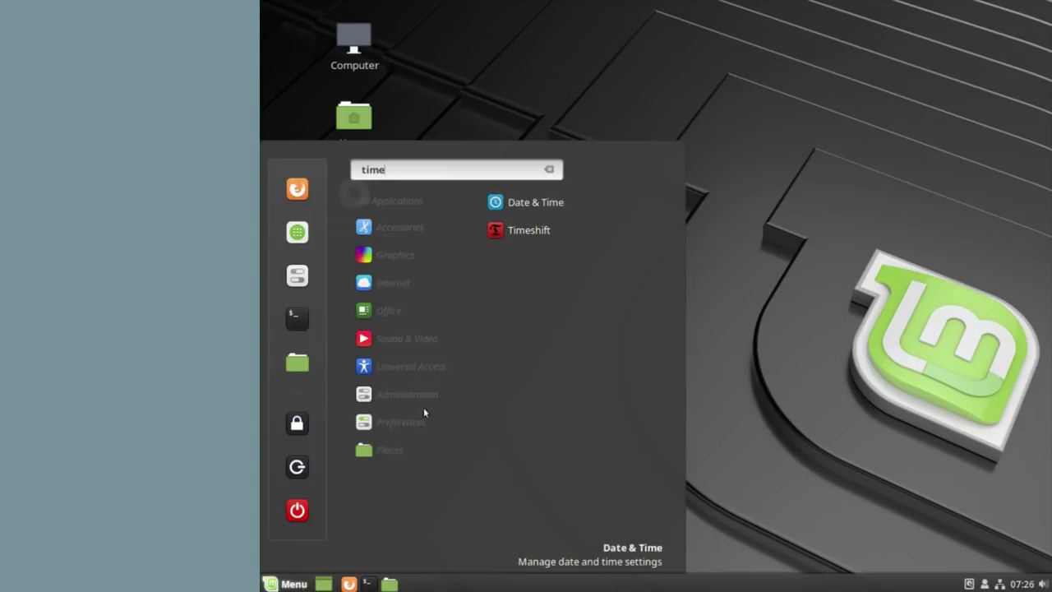
pyautogui.click(539, 236)
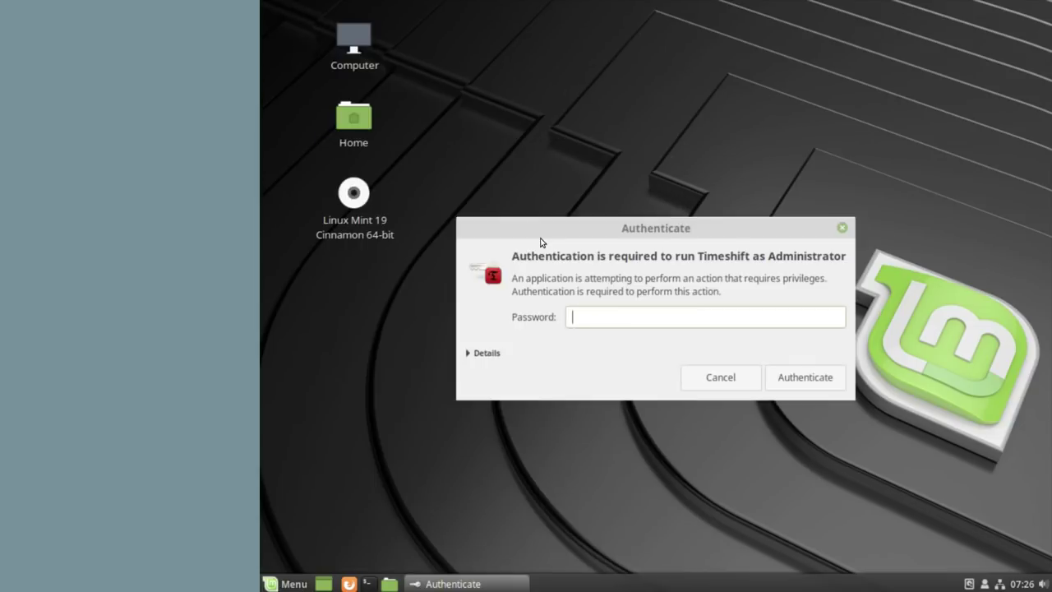
pyautogui.write('•••')
pyautogui.press('Return')
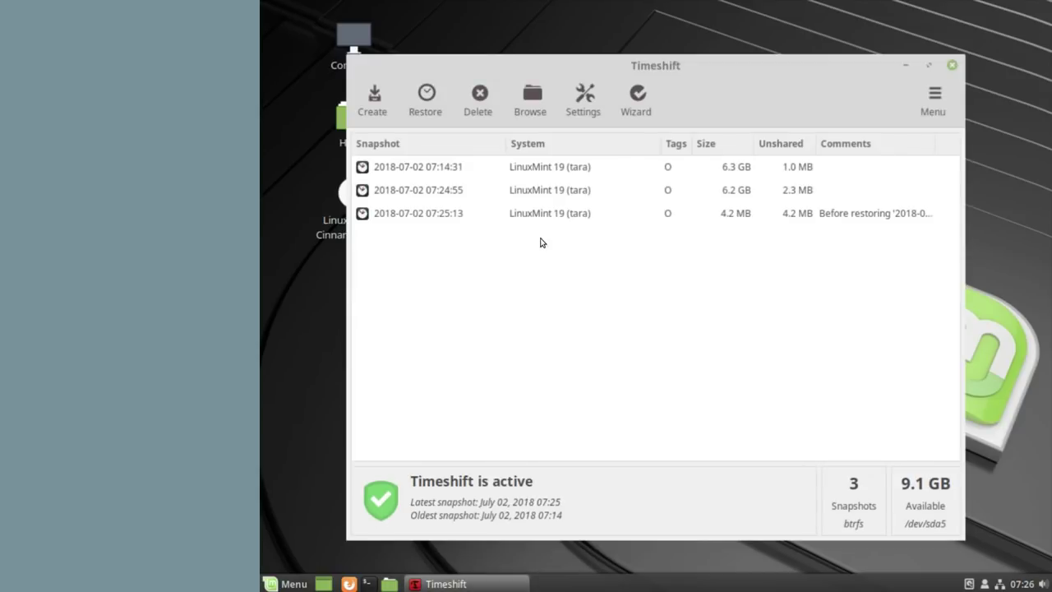
pyautogui.rightClick(545, 216)
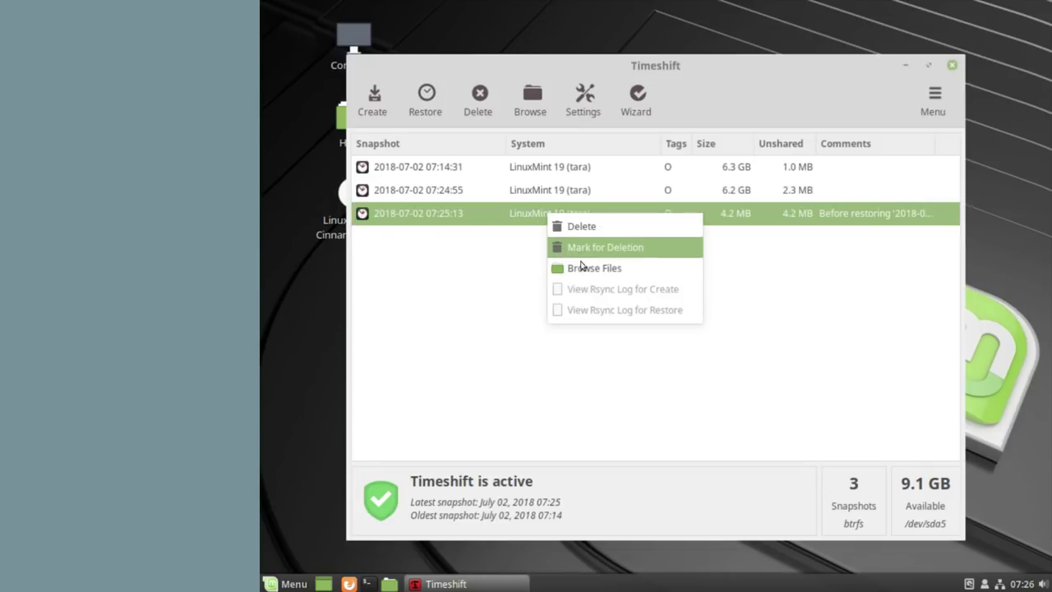
pyautogui.click(584, 270)
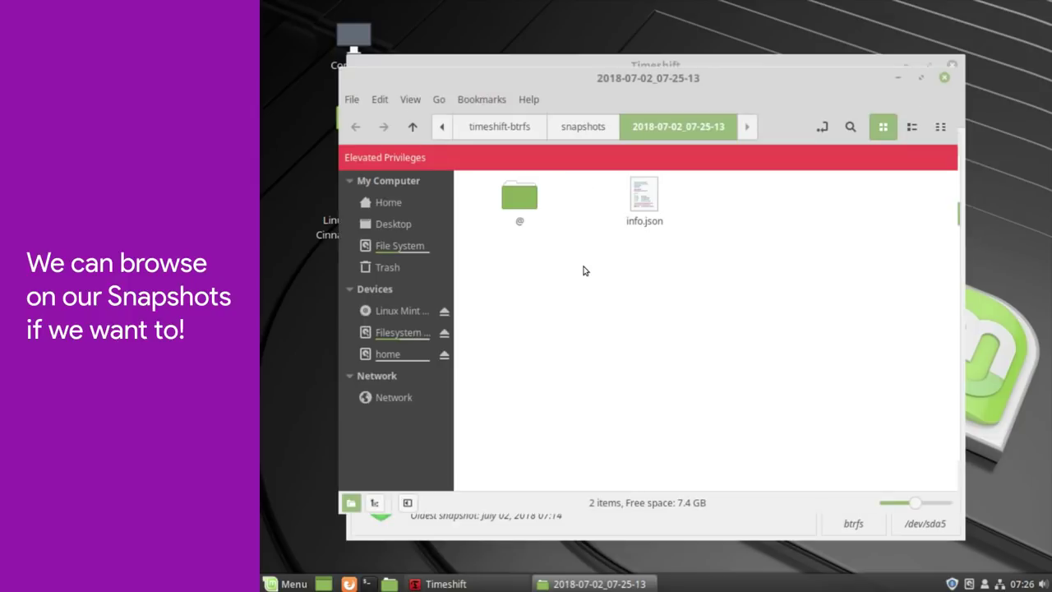
# - Inspect the snapshot's @ folder and info.json, then close the editor and Nemo window
pyautogui.doubleClick(530, 200)
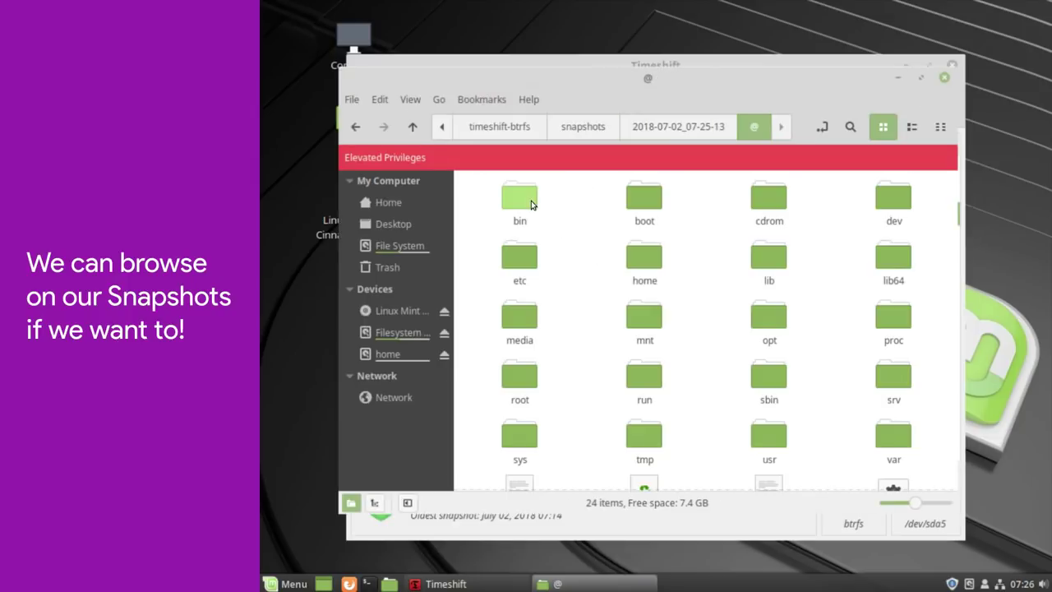
pyautogui.scroll(-2, 576, 243)
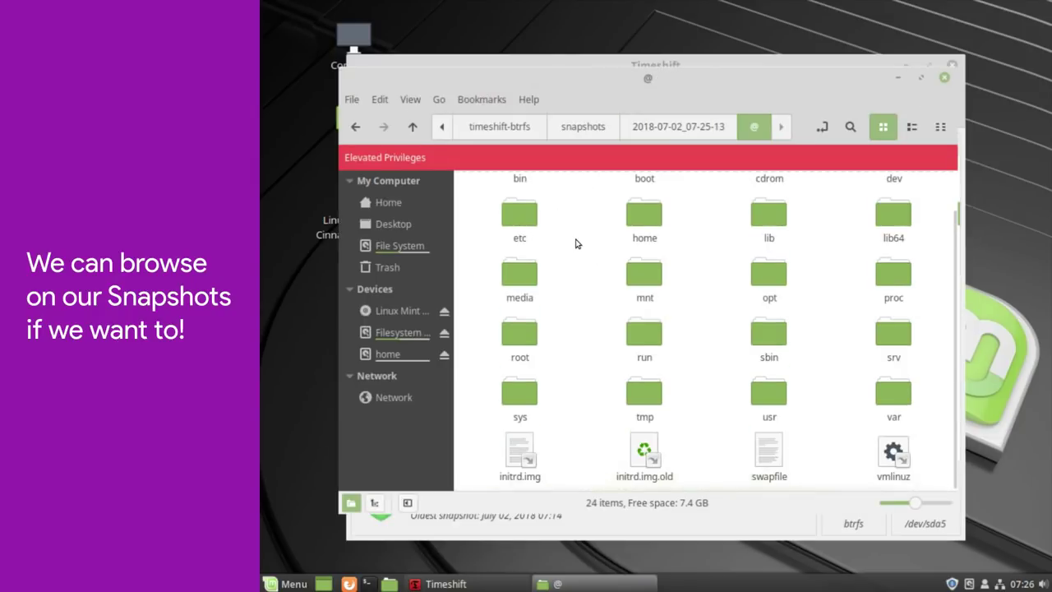
pyautogui.scroll(2, 579, 237)
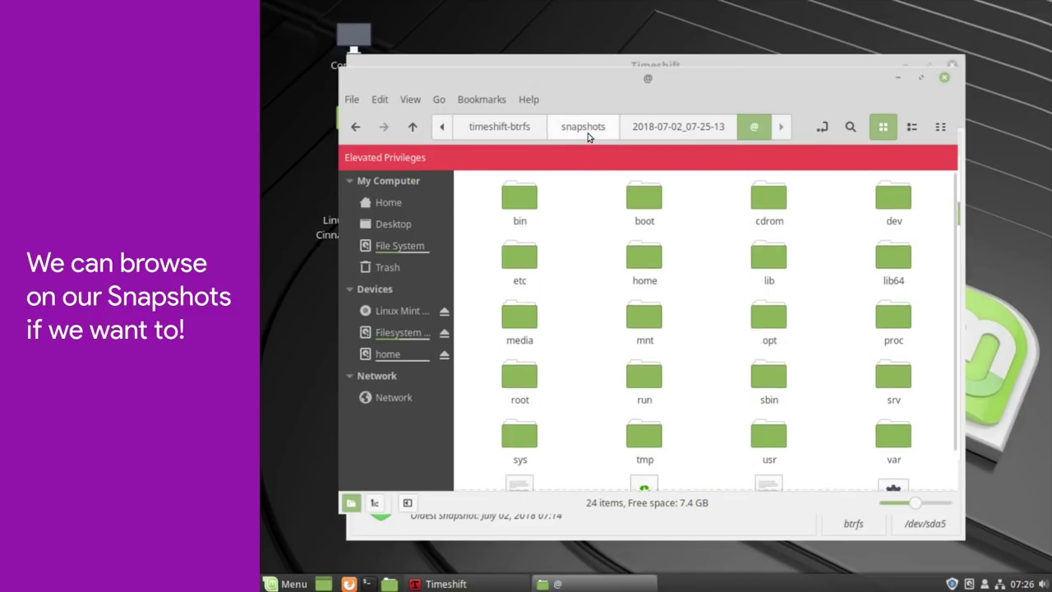
pyautogui.click(646, 128)
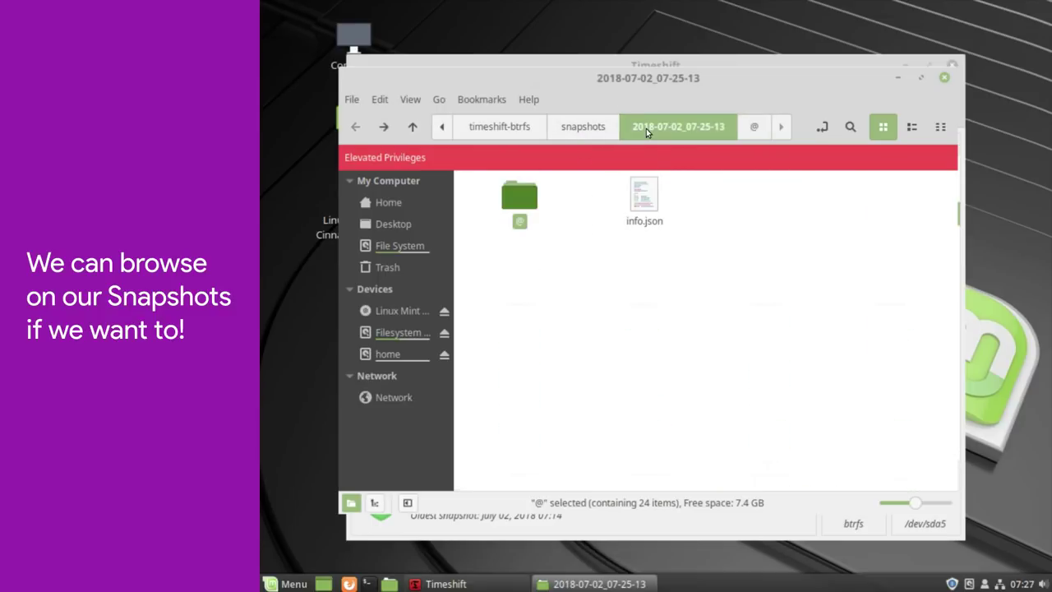
pyautogui.rightClick(649, 194)
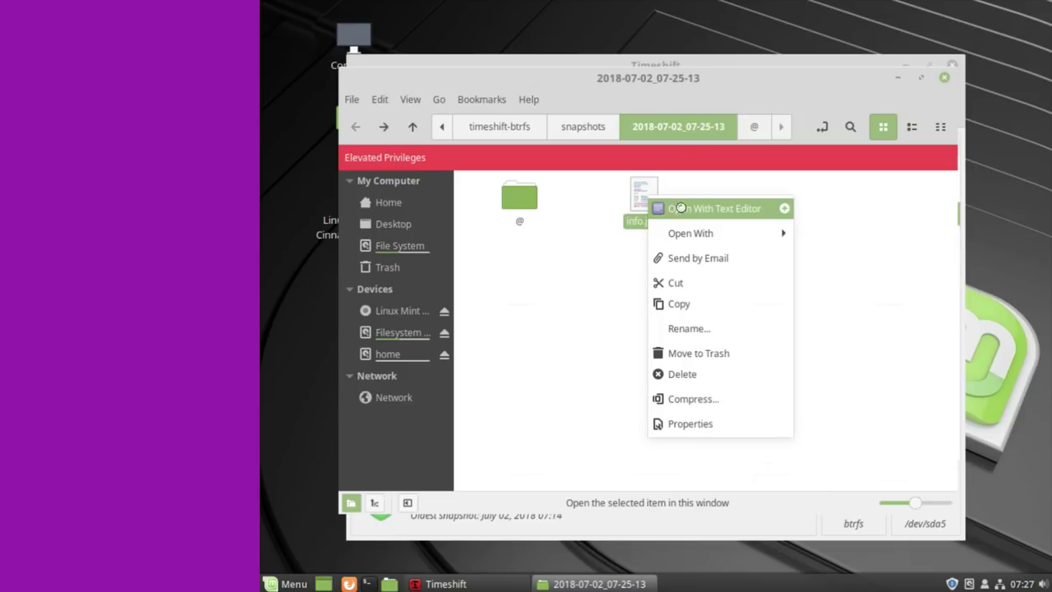
pyautogui.click(682, 208)
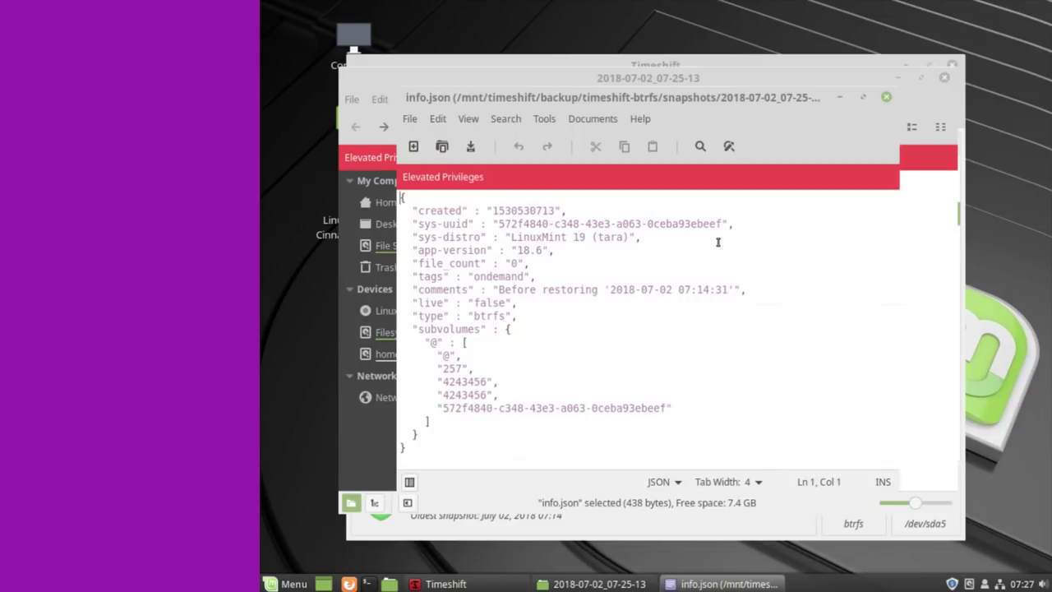
pyautogui.click(885, 97)
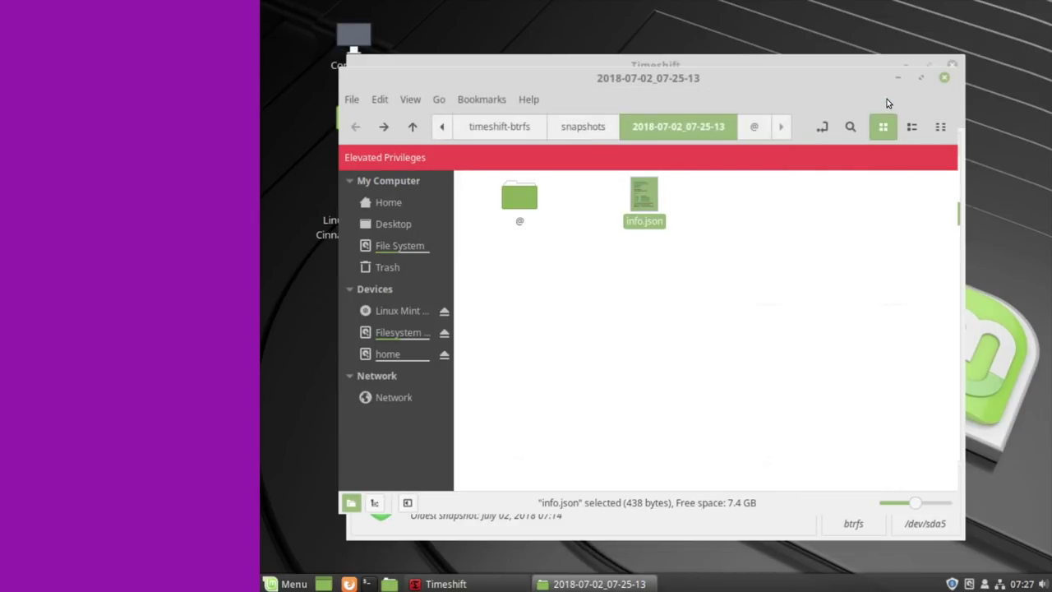
pyautogui.click(943, 81)
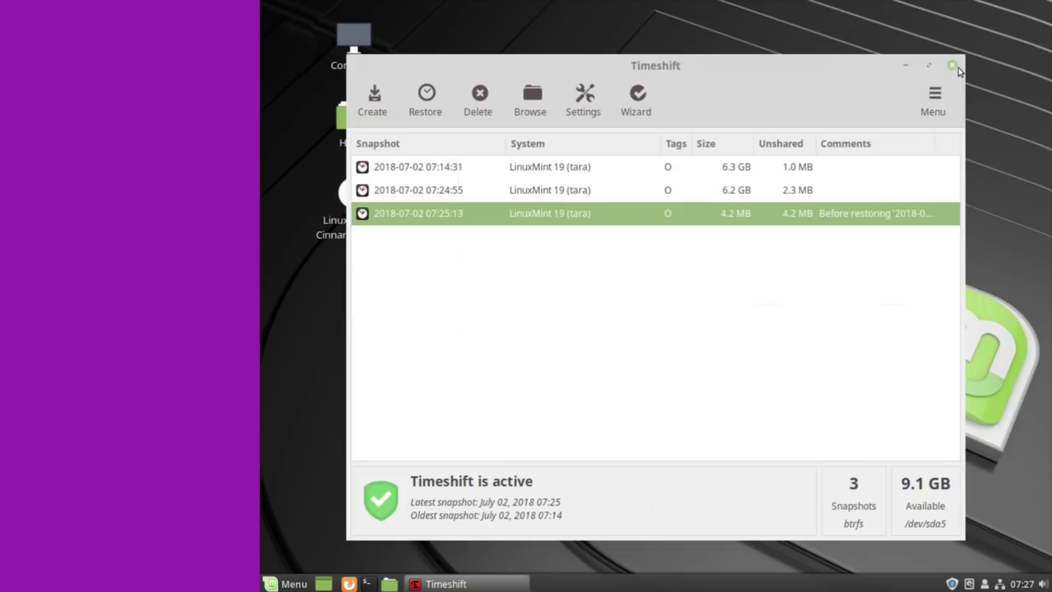
# - Minimize Timeshift and open a maximized terminal window
pyautogui.click(909, 65)
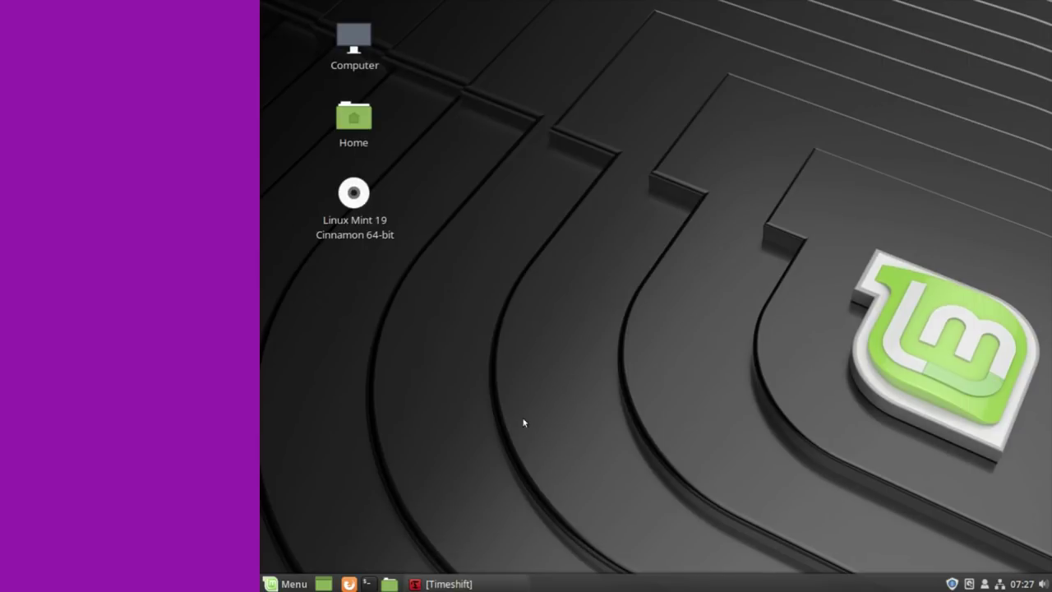
pyautogui.click(369, 584)
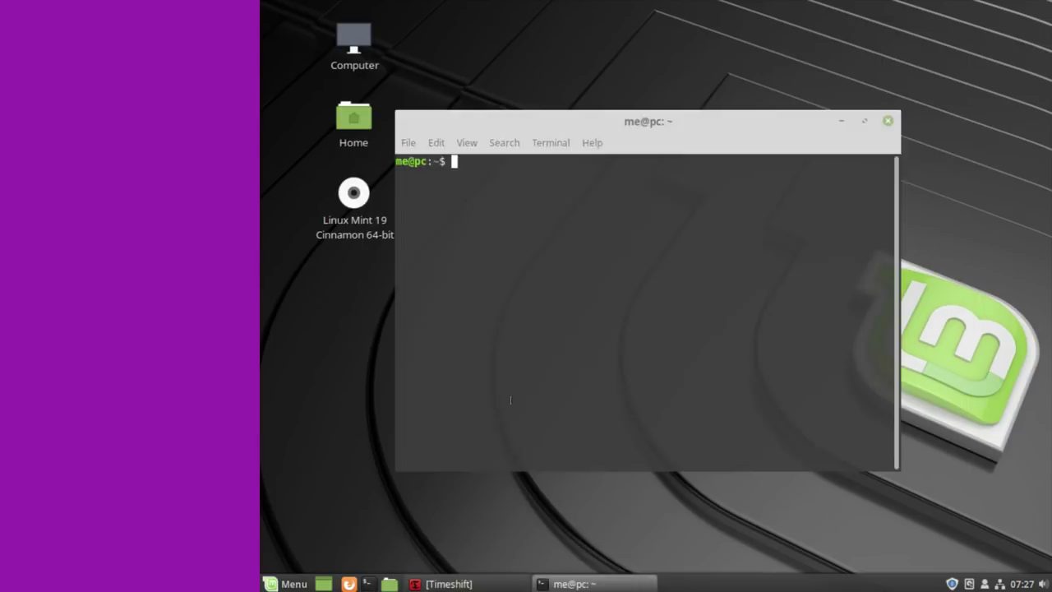
pyautogui.doubleClick(580, 125)
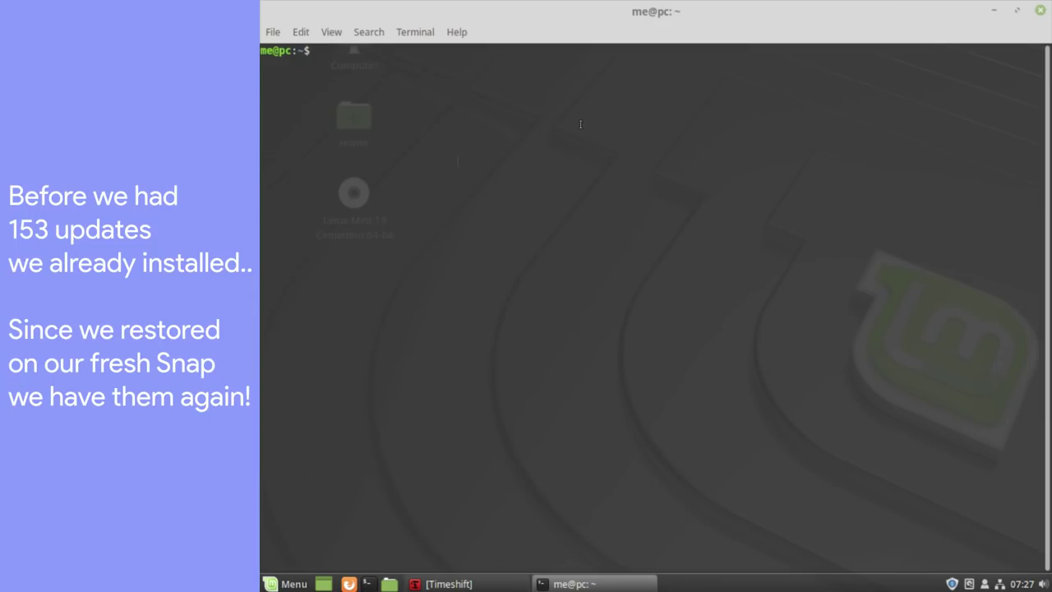
# - Run sudo apt update with the password, showing 153 upgradable packages, then close the terminal
pyautogui.write('sudo ')
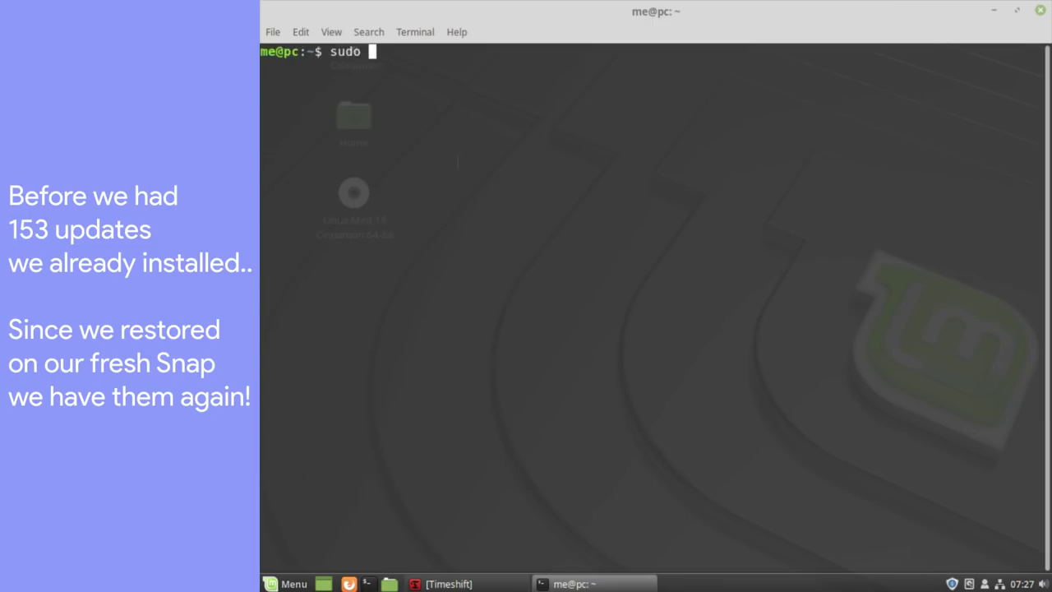
pyautogui.write('apt upgr')
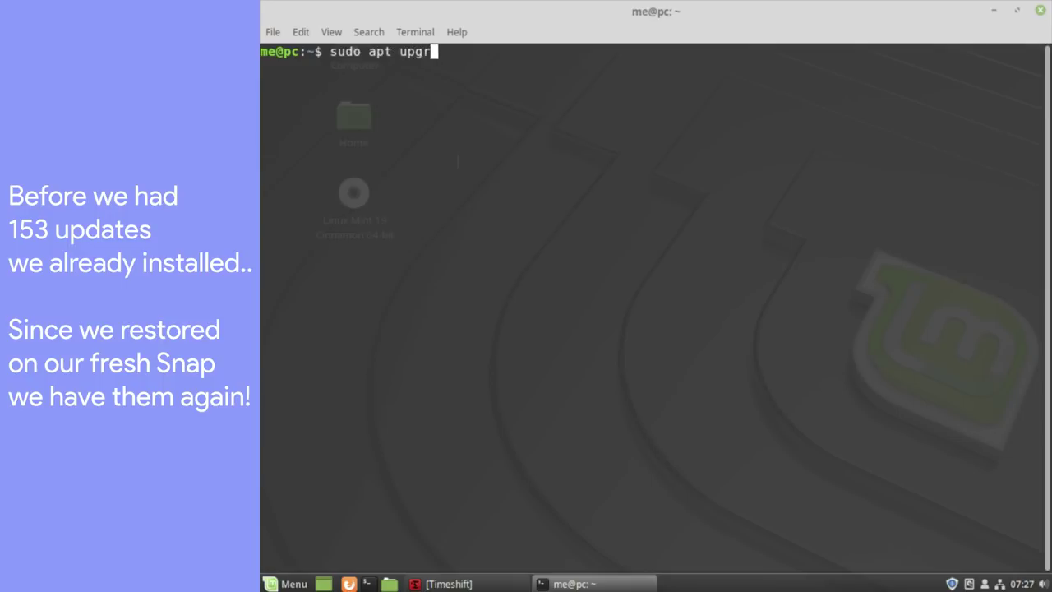
pyautogui.write('ade')
pyautogui.press('BackSpace')
pyautogui.press('BackSpace')
pyautogui.press('BackSpace')
pyautogui.press('BackSpace')
pyautogui.press('BackSpace')
pyautogui.write('date')
pyautogui.press('Return')
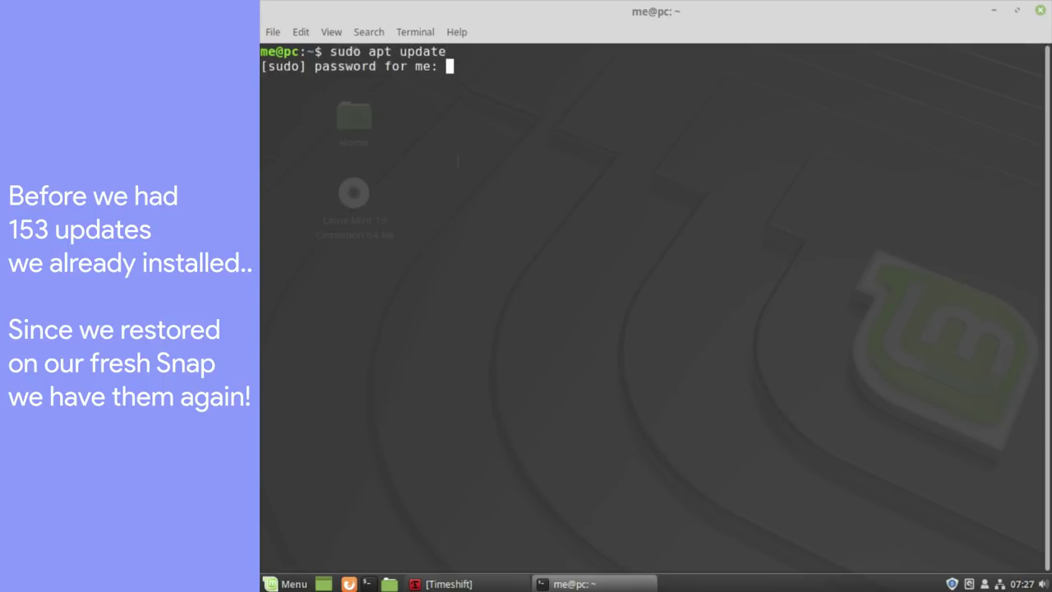
pyautogui.press('Return')
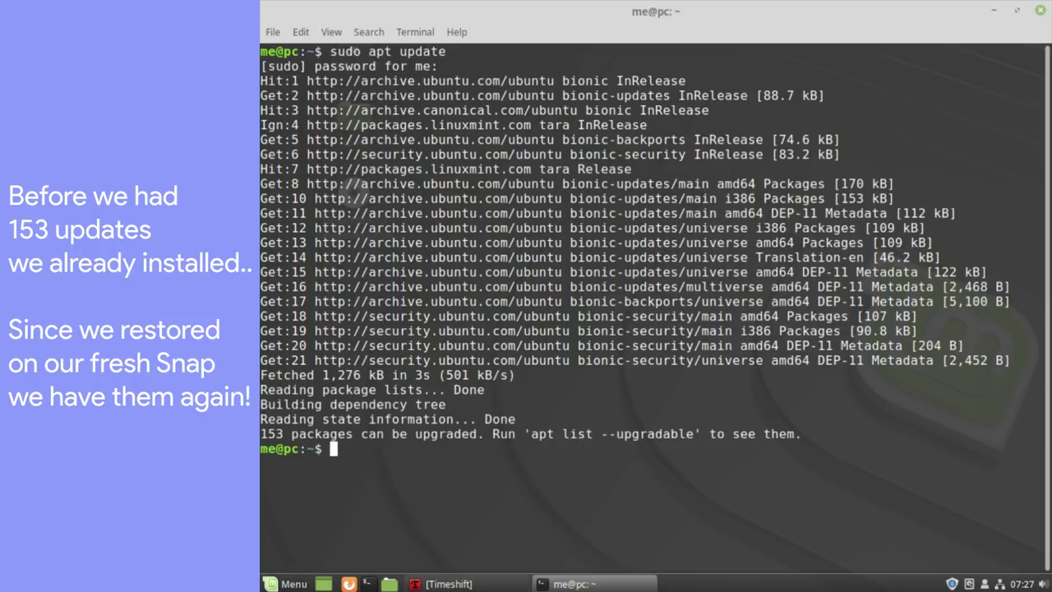
pyautogui.tripleClick(395, 433)
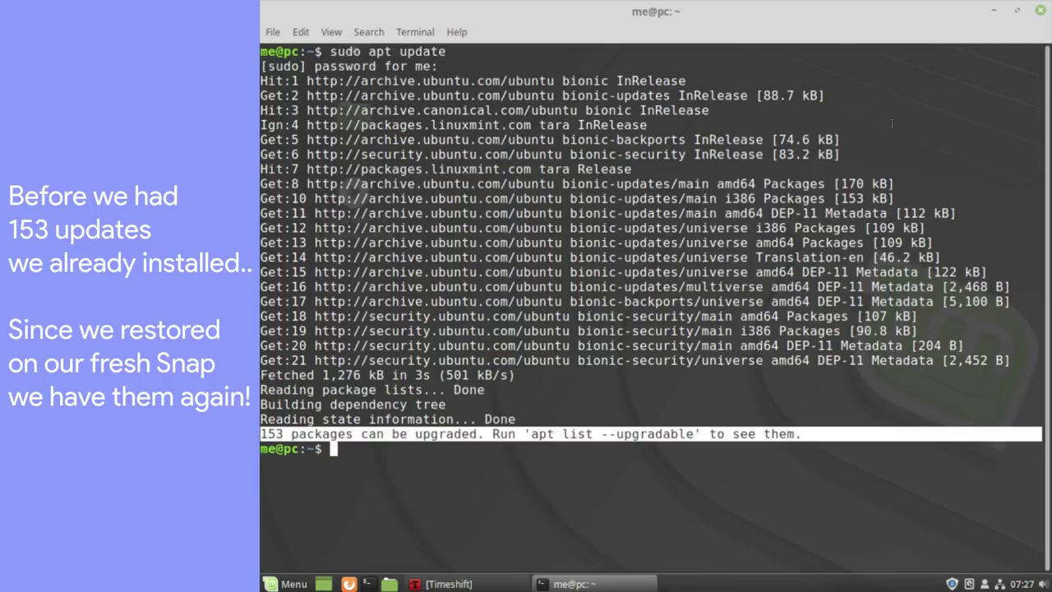
pyautogui.click(1040, 12)
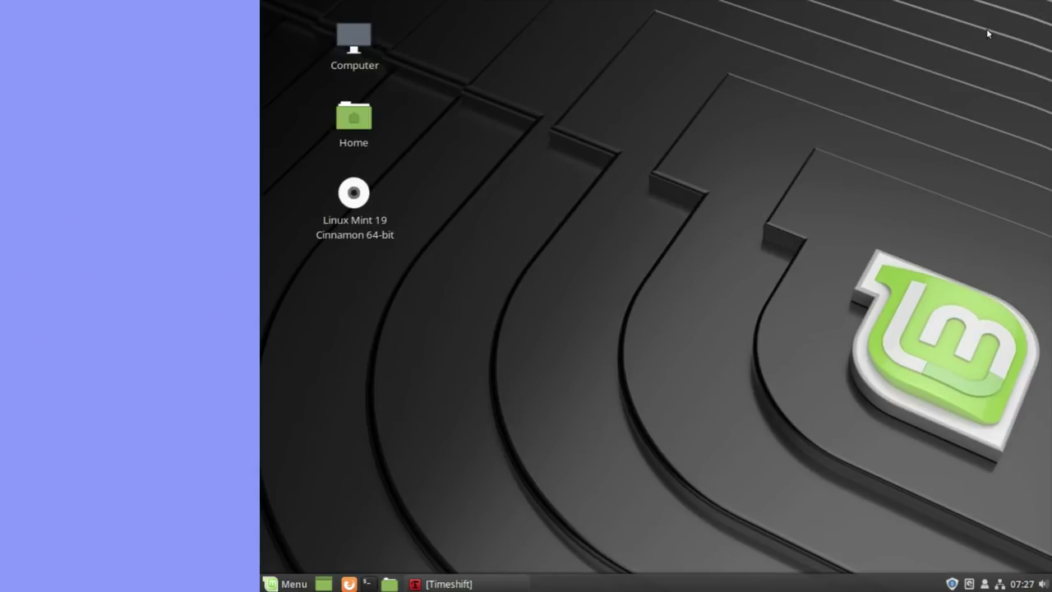
pyautogui.click(502, 580)
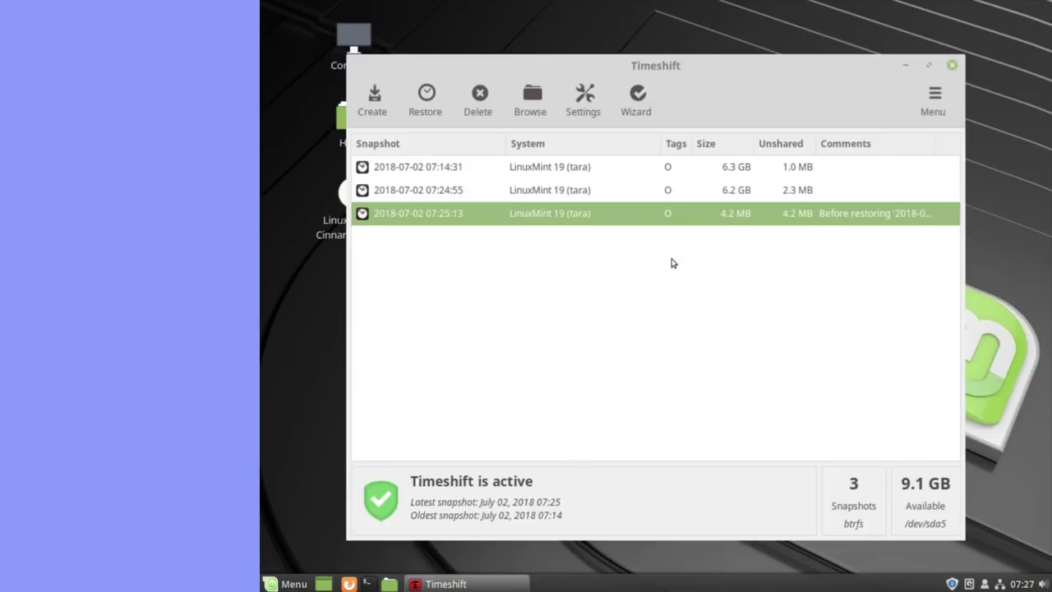
pyautogui.click(928, 69)
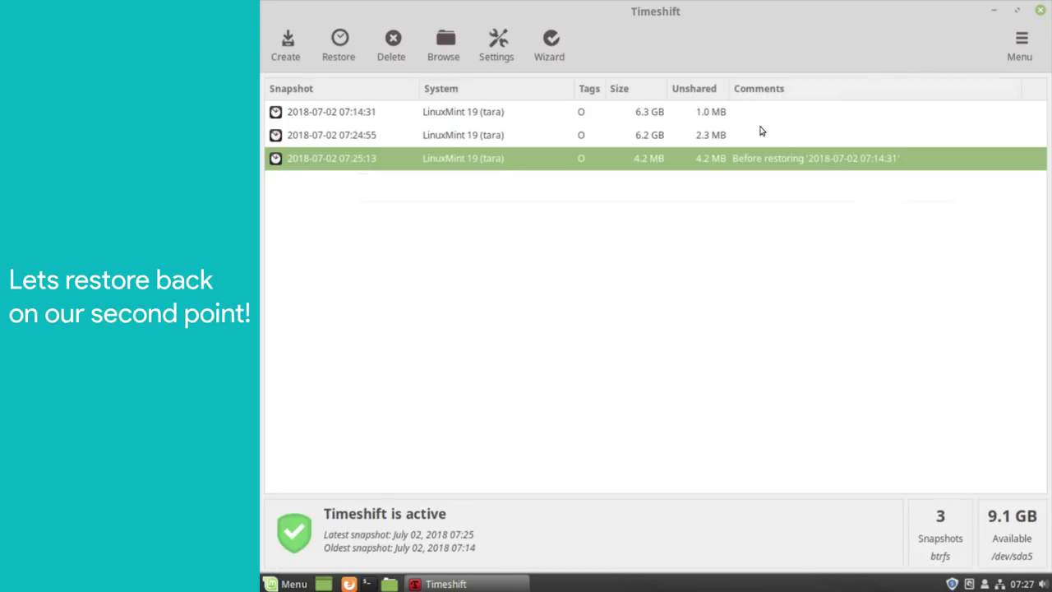
pyautogui.click(527, 141)
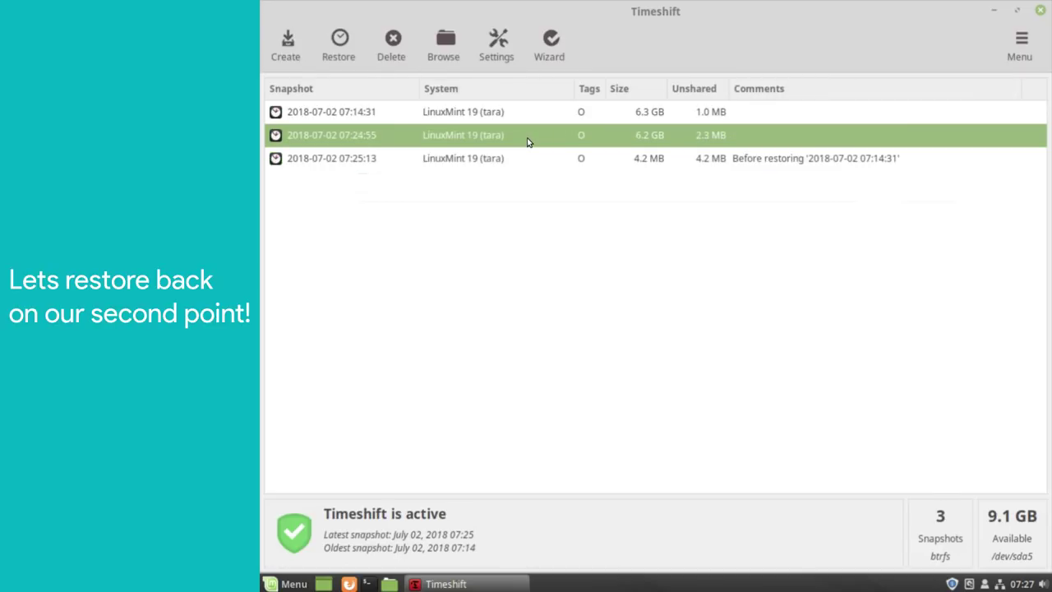
pyautogui.click(343, 56)
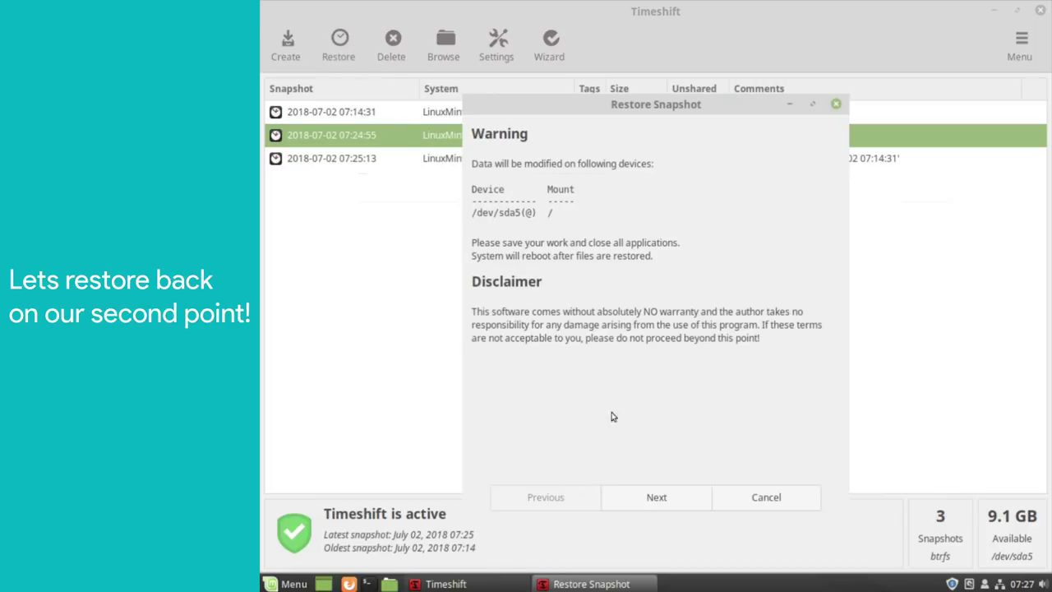
pyautogui.click(669, 498)
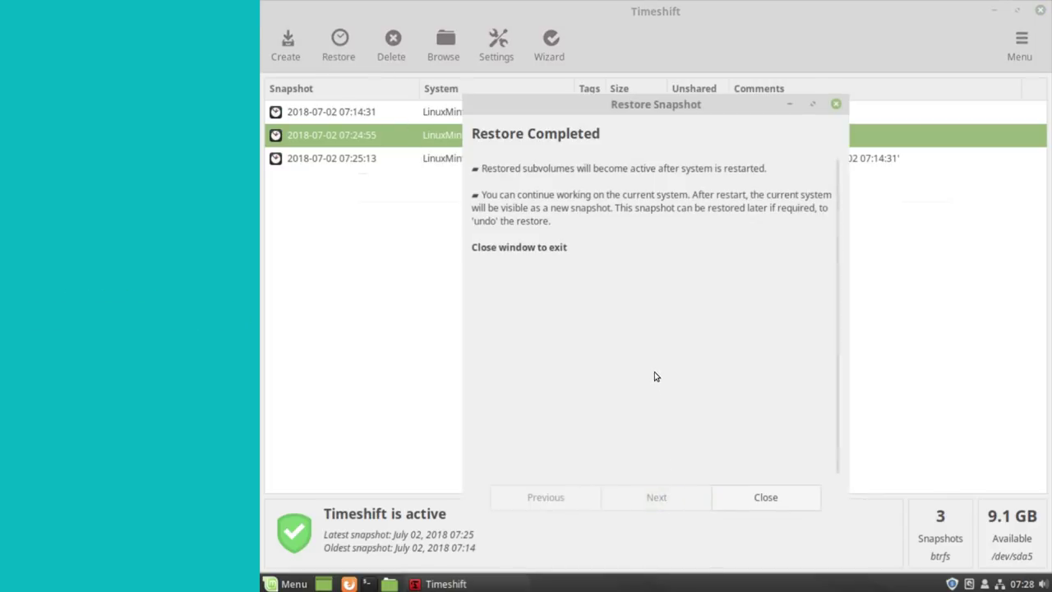
pyautogui.click(744, 497)
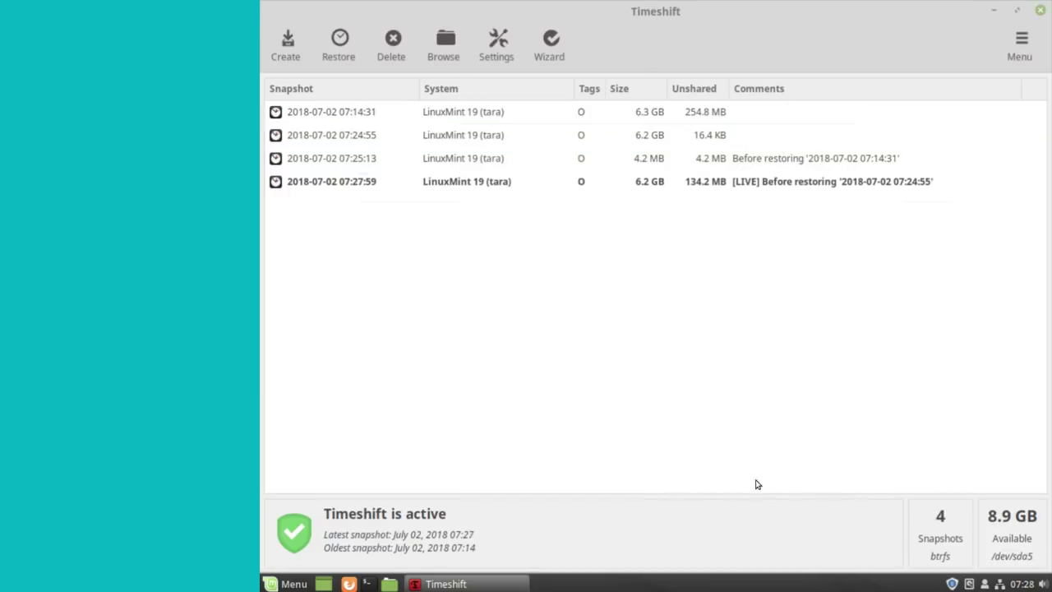
pyautogui.click(1040, 11)
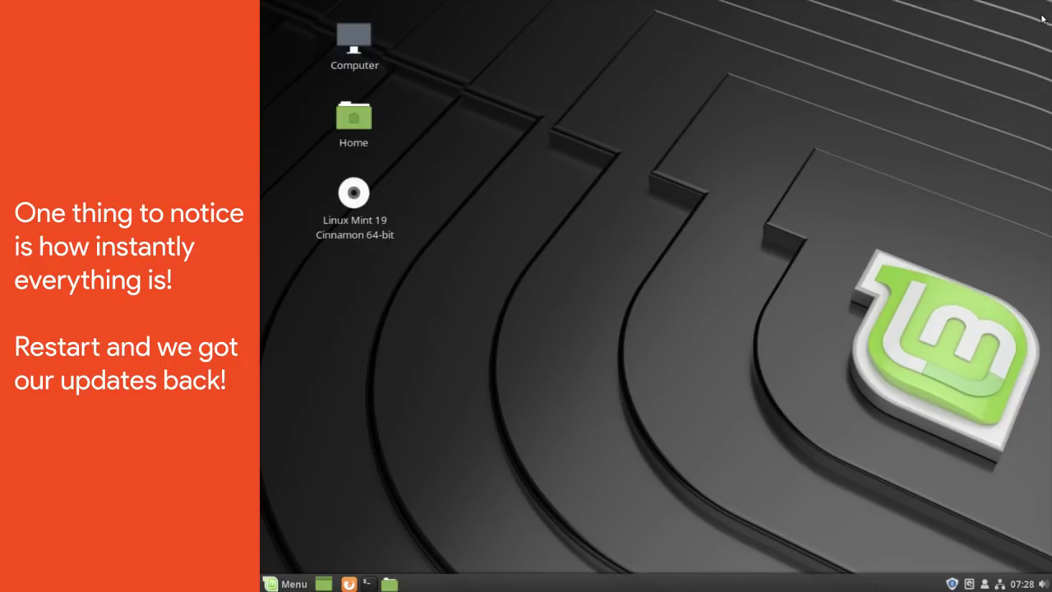
# - Restart the computer via Quit and log back in with the account password
pyautogui.click(274, 581)
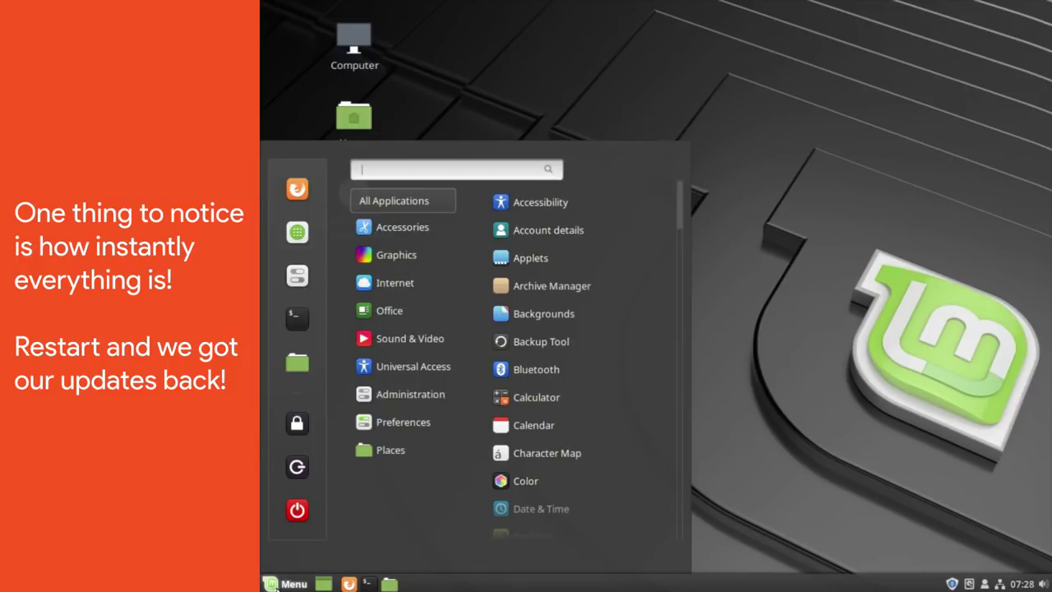
pyautogui.click(297, 511)
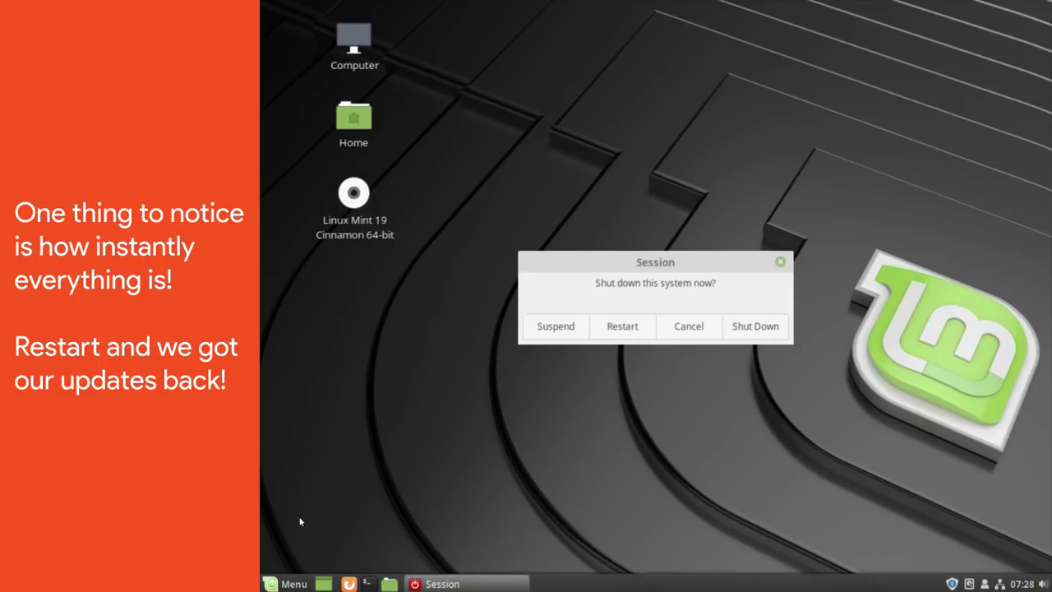
pyautogui.click(619, 332)
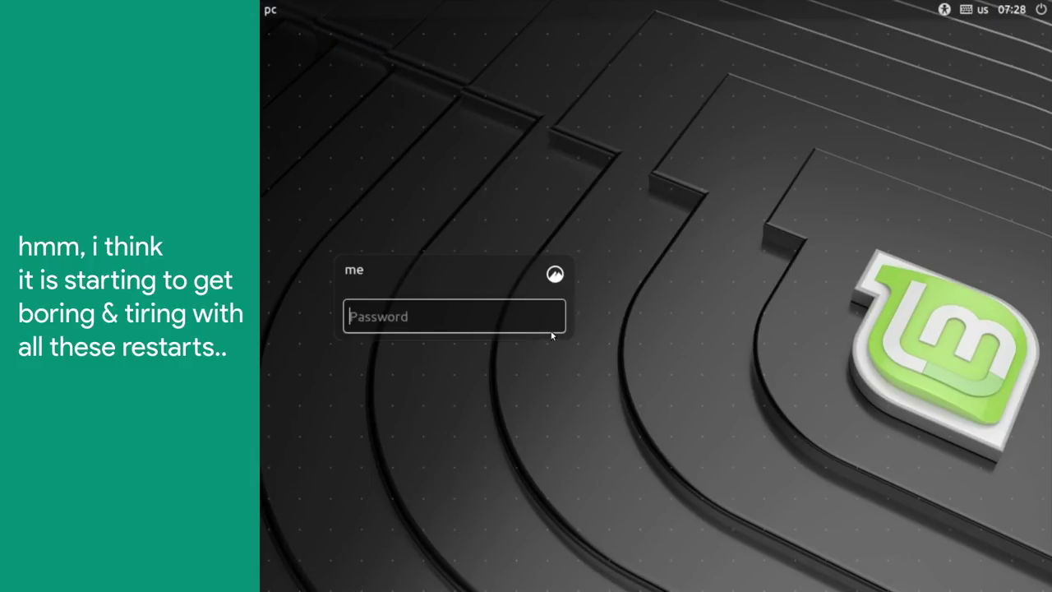
pyautogui.write('****')
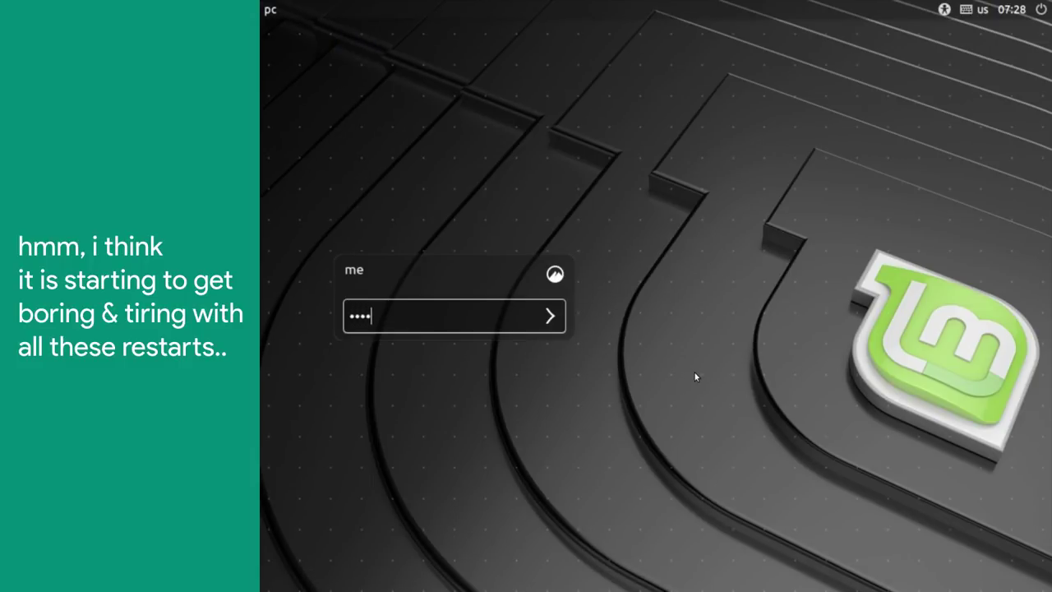
pyautogui.press('Return')
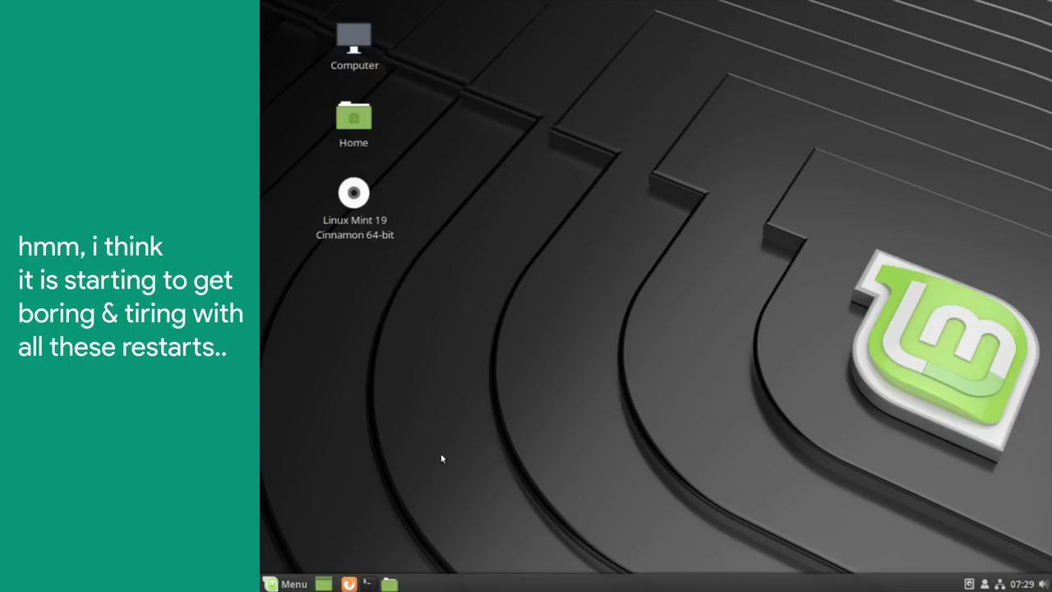
# - Run sudo apt update in a maximized terminal, confirming all packages up to date, then open Update Manager
pyautogui.click(368, 582)
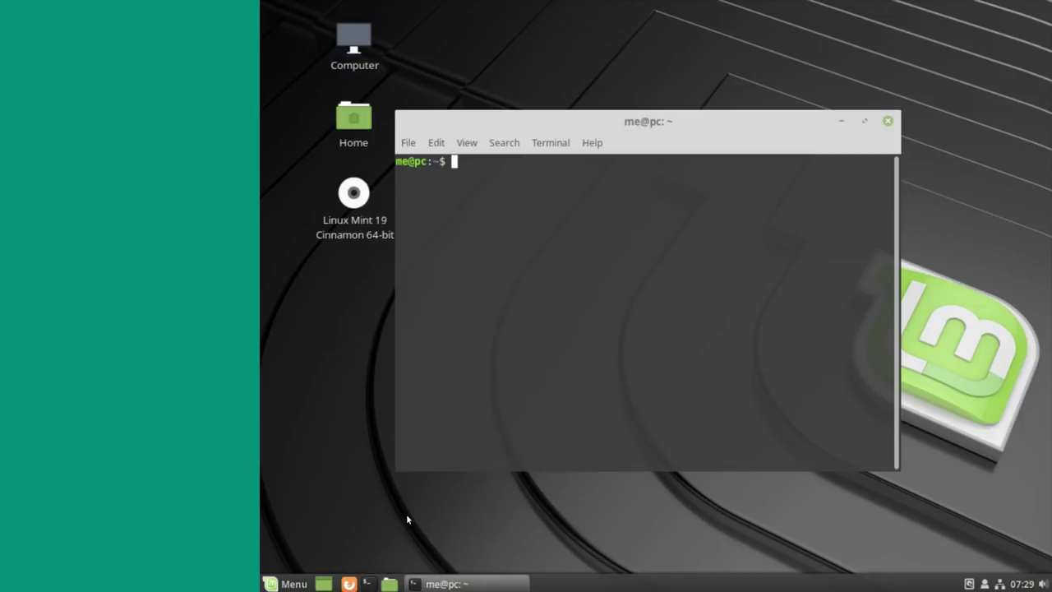
pyautogui.doubleClick(635, 121)
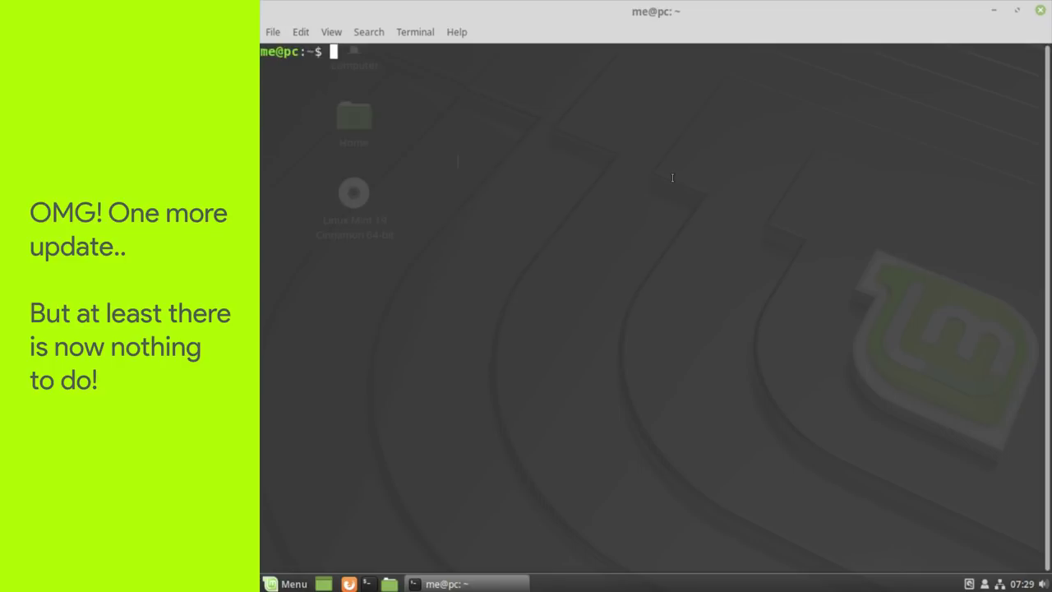
pyautogui.write('sudo apt')
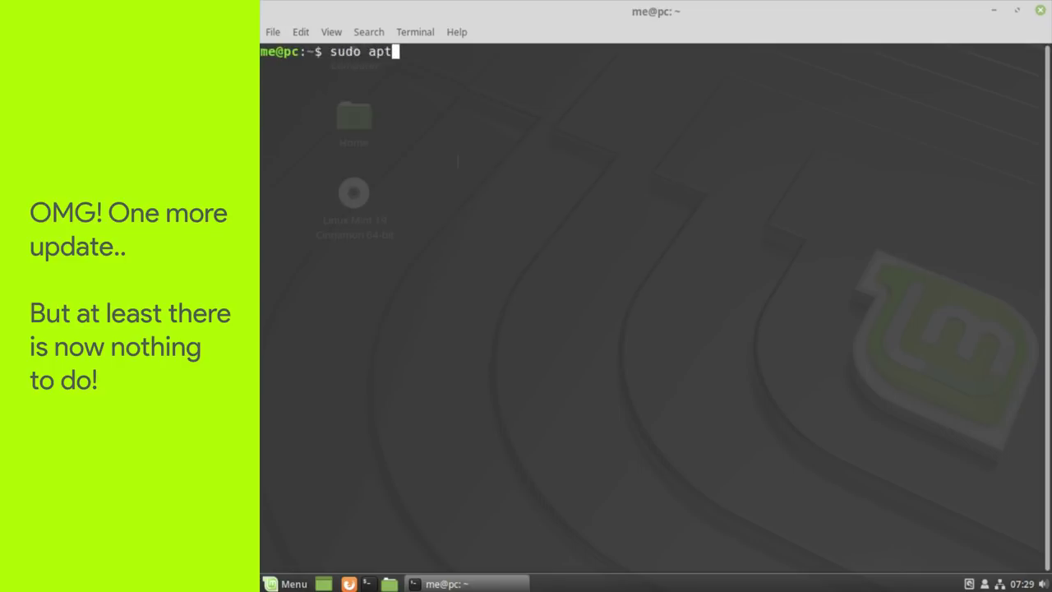
pyautogui.write(' update')
pyautogui.press('Return')
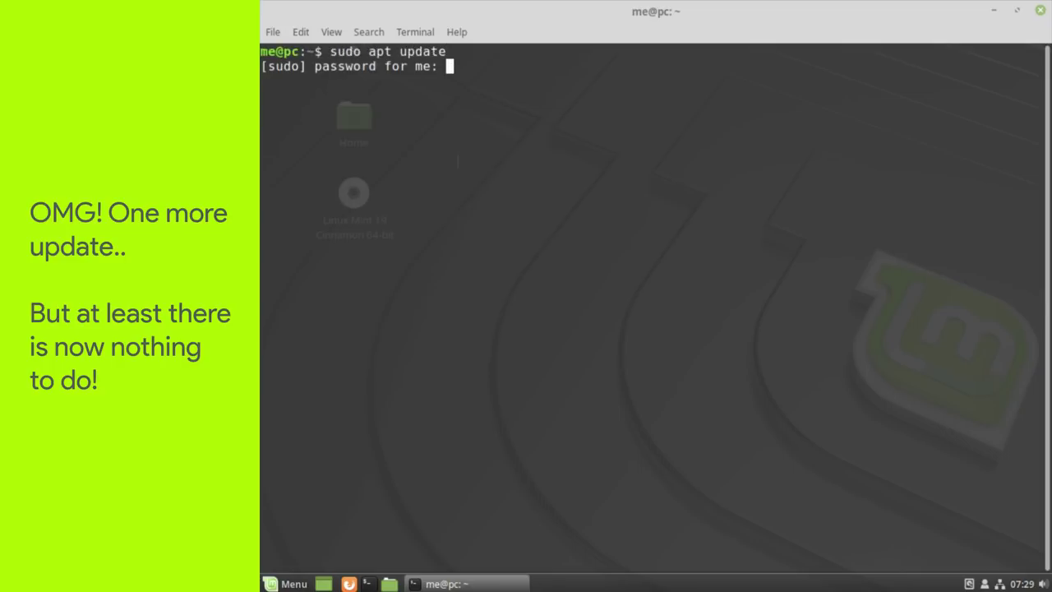
pyautogui.press('Return')
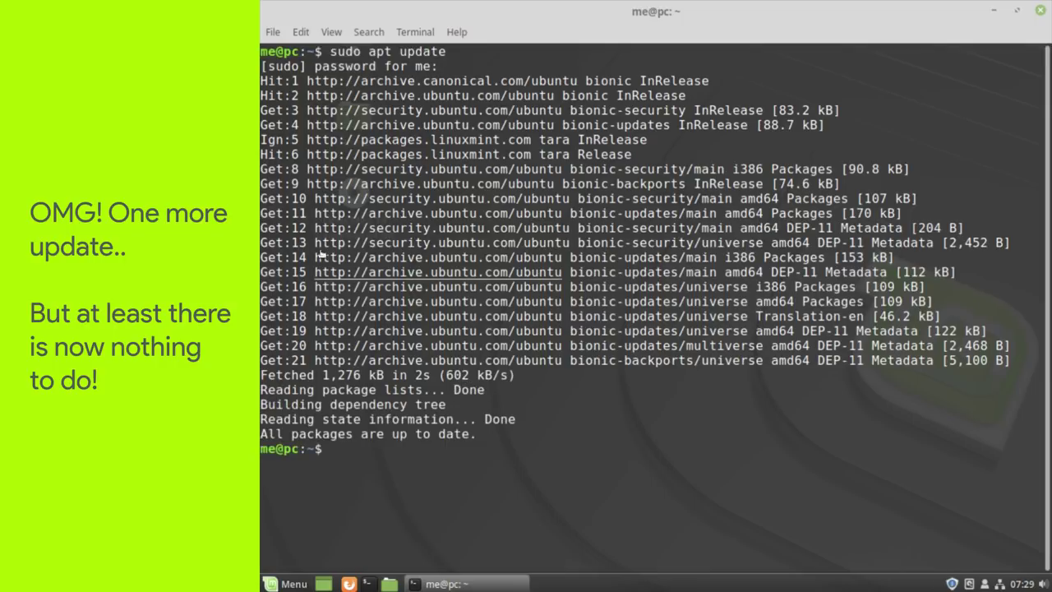
pyautogui.tripleClick(353, 434)
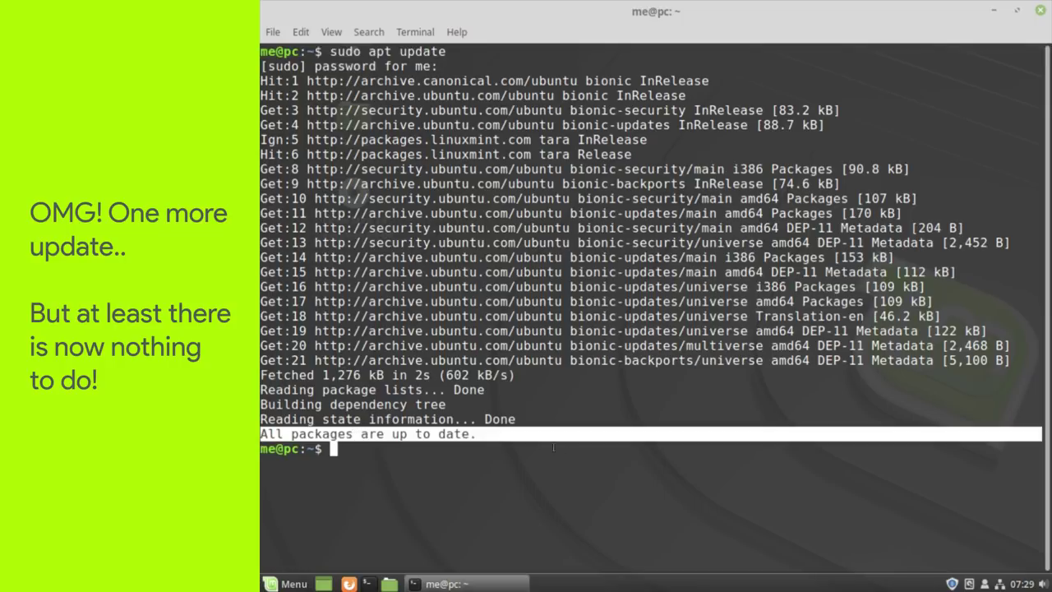
pyautogui.click(1040, 10)
pyautogui.click(951, 583)
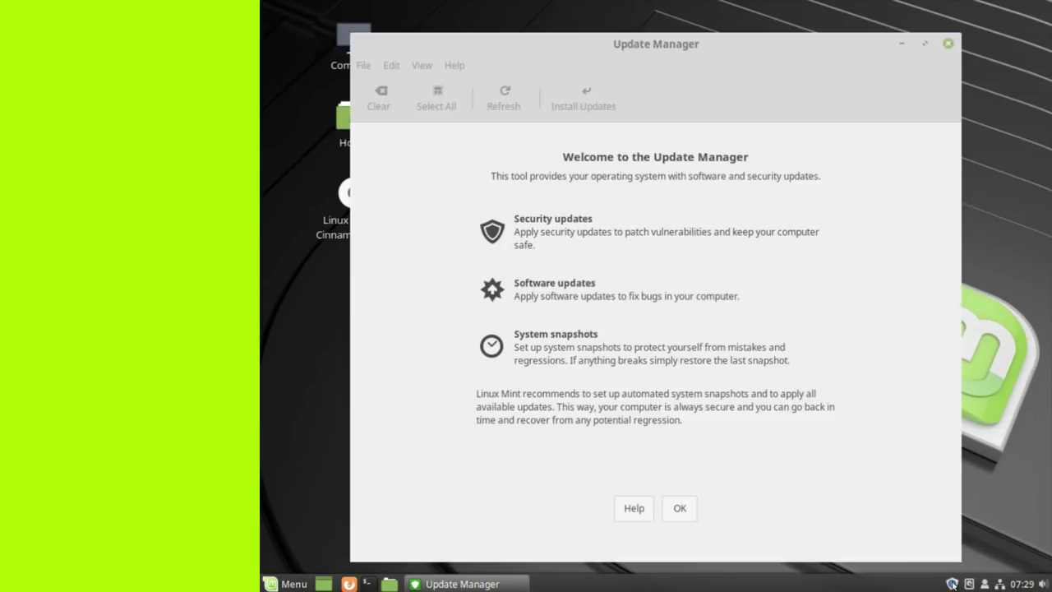
# - Cancel installing the Linux kernel 4.15.0.24.26 update, close Update Manager, and open the Menu
pyautogui.click(682, 507)
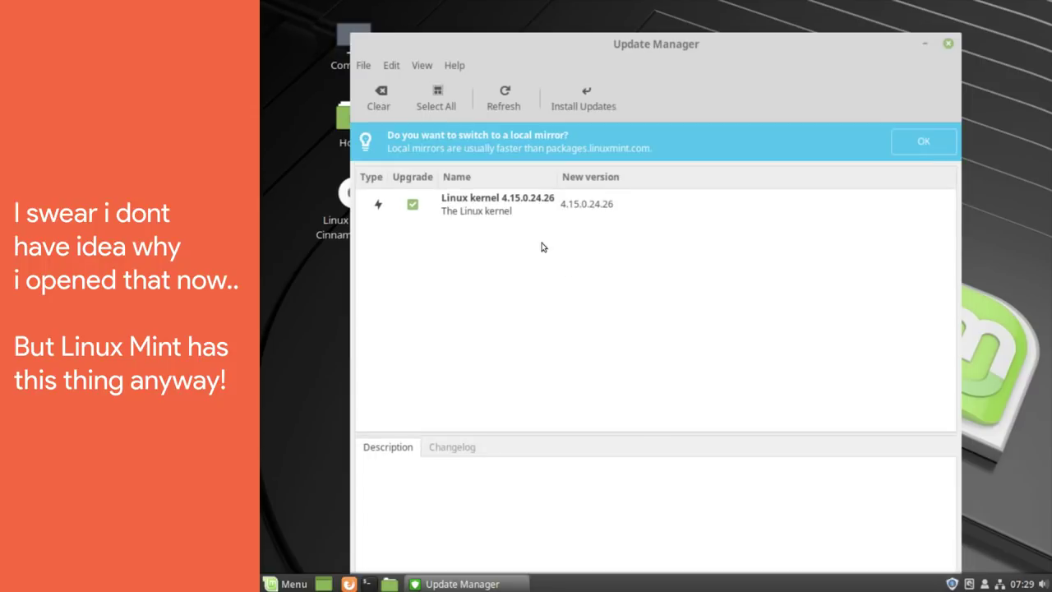
pyautogui.click(506, 210)
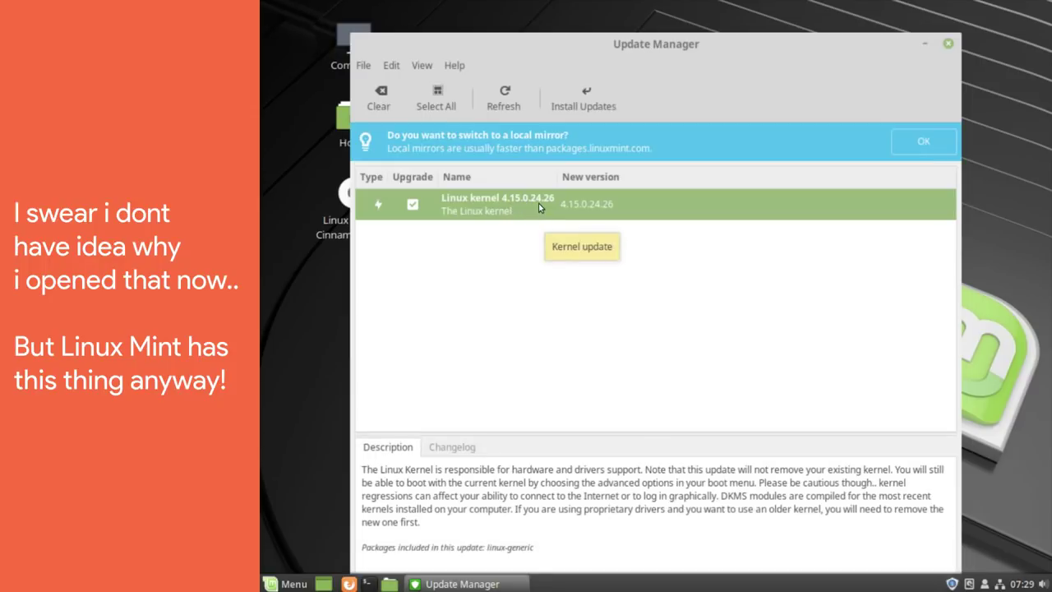
pyautogui.click(584, 105)
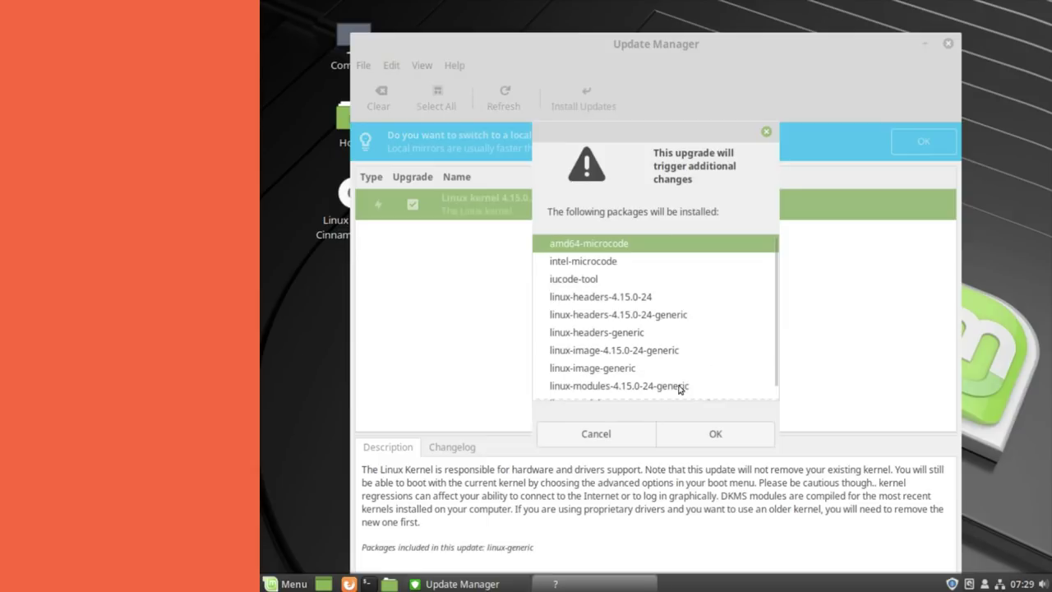
pyautogui.click(615, 435)
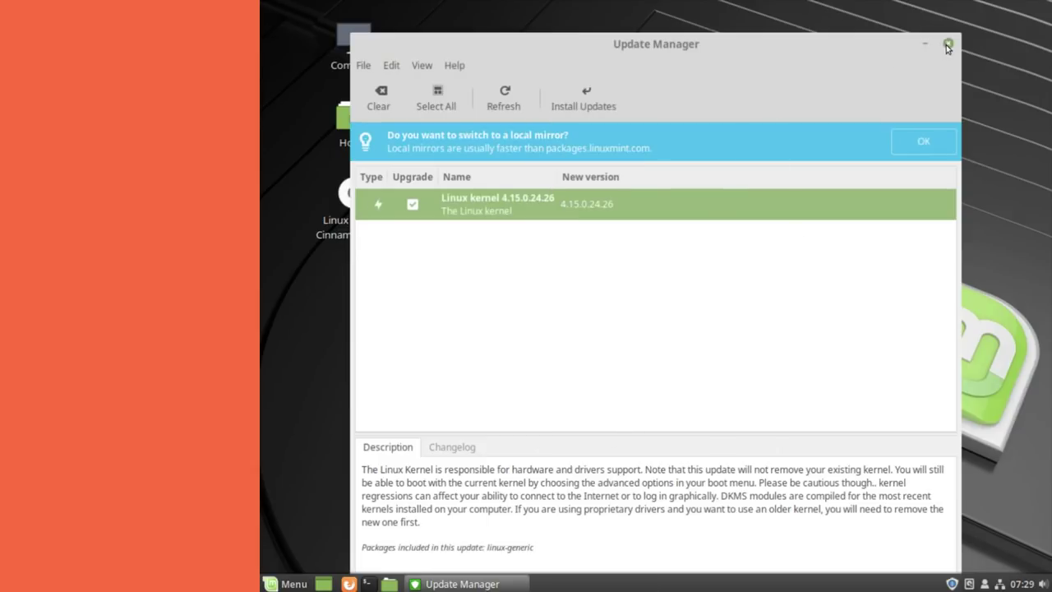
pyautogui.click(947, 42)
pyautogui.click(294, 582)
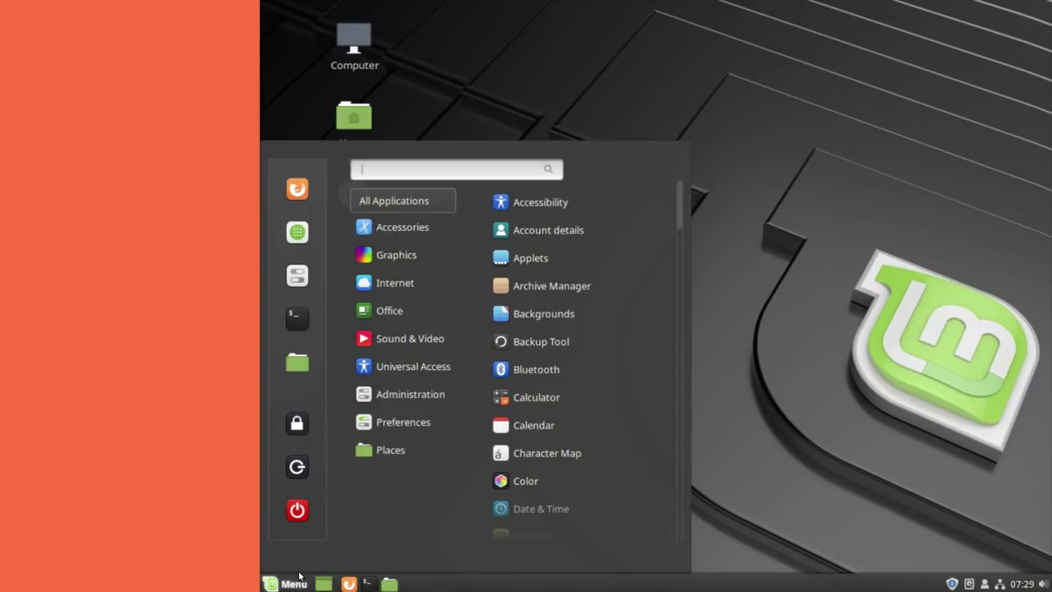
# - Launch Timeshift with the administrator password and delete all four existing snapshots
pyautogui.write('times')
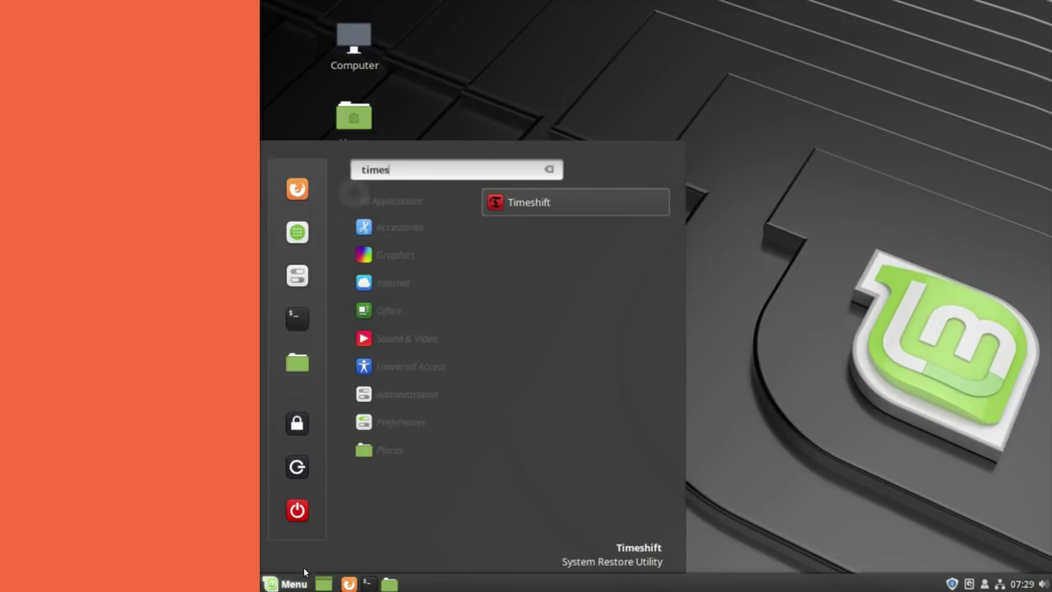
pyautogui.click(555, 206)
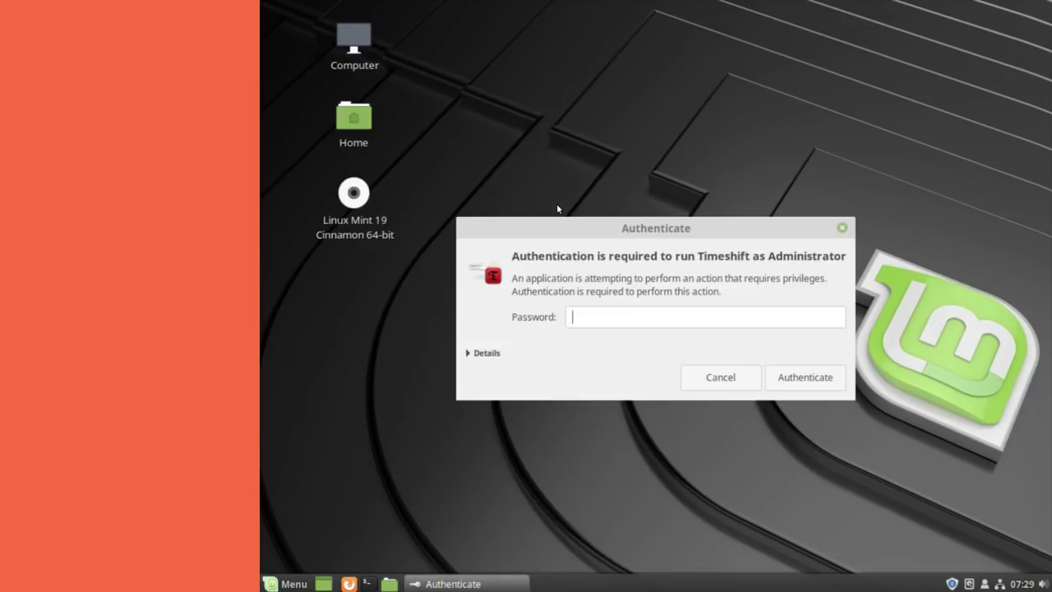
pyautogui.write('••••')
pyautogui.press('Return')
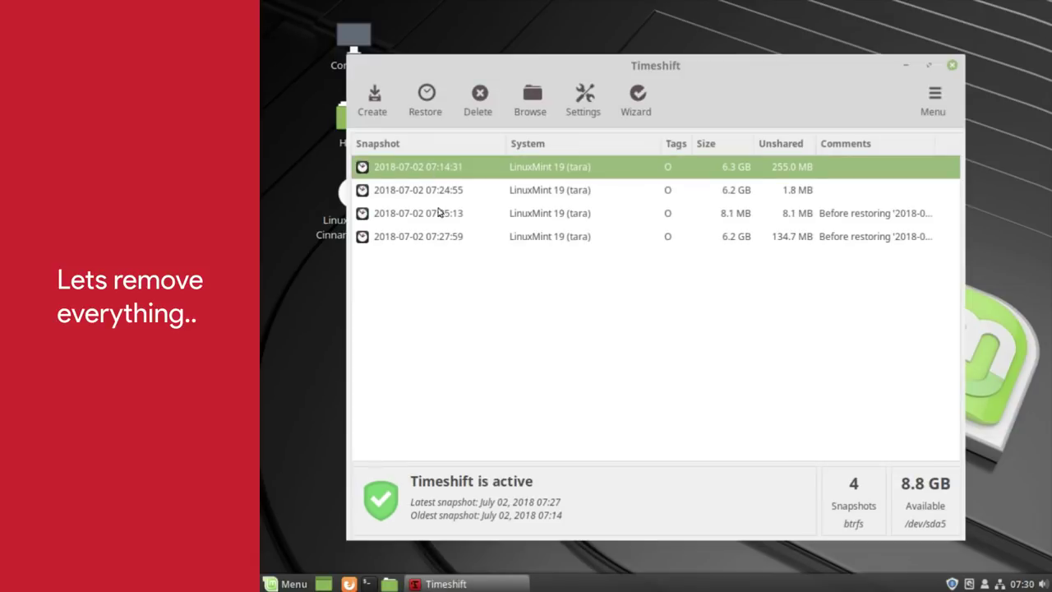
pyautogui.keyDown('shift'); pyautogui.click(433, 238); pyautogui.keyUp('shift')
pyautogui.click(480, 112)
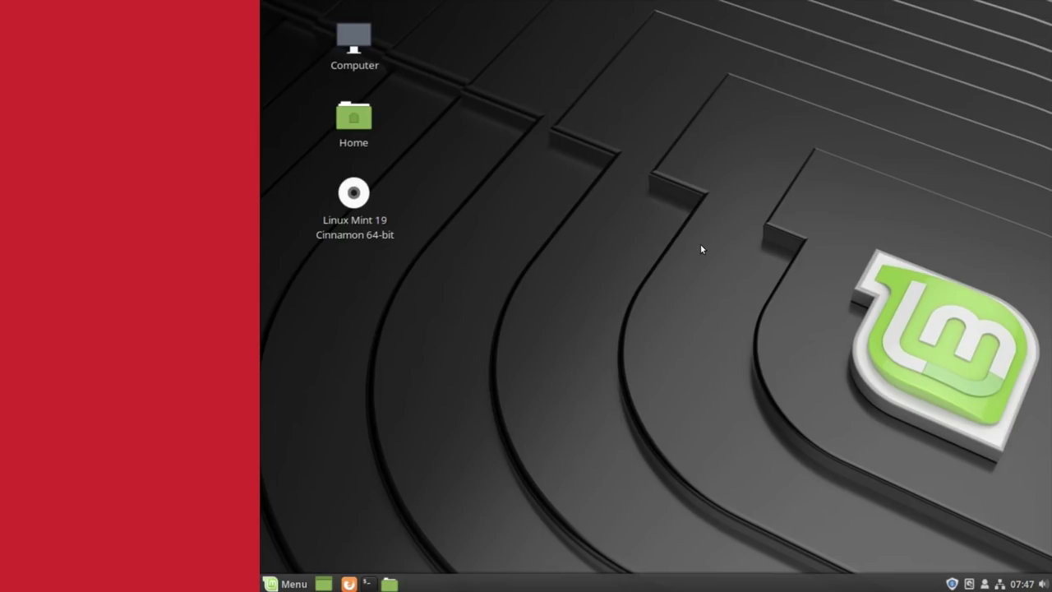
# - Reopen Timeshift from the menu as administrator and maximize its window
pyautogui.press('super')
pyautogui.write('t')
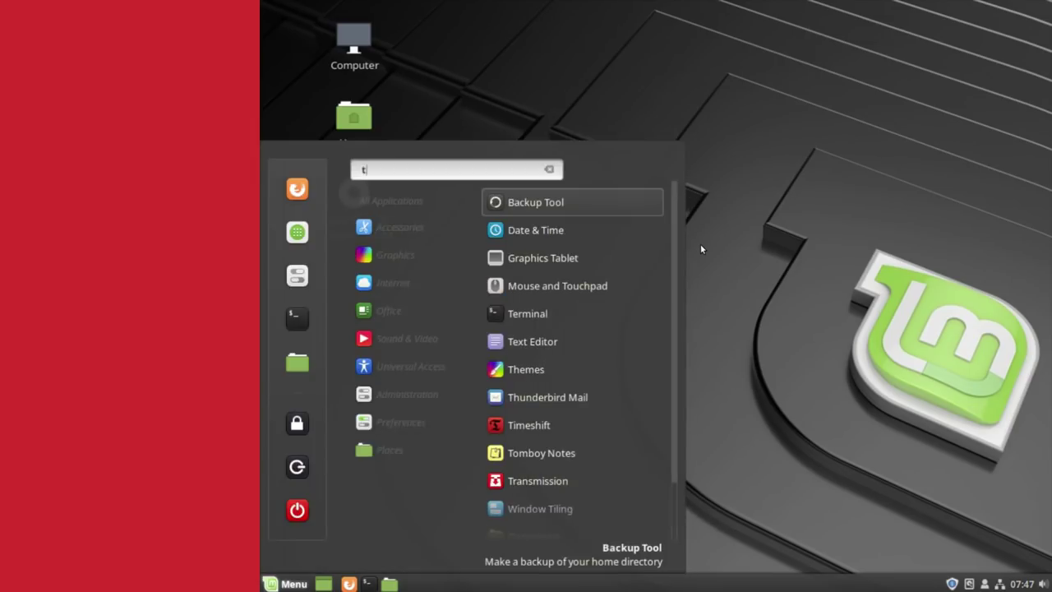
pyautogui.write('ime')
pyautogui.press('Down')
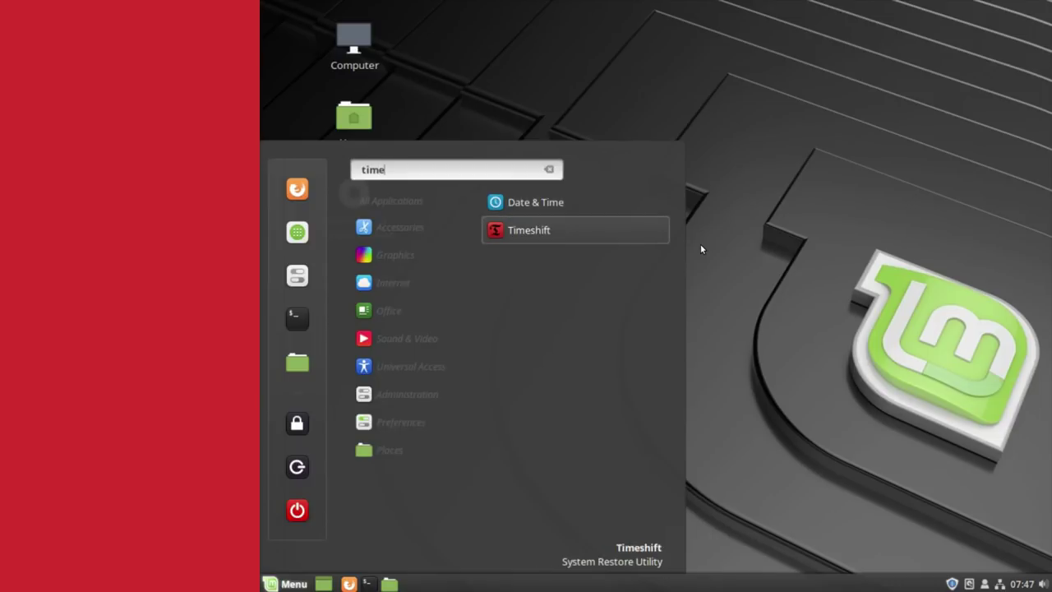
pyautogui.press('Return')
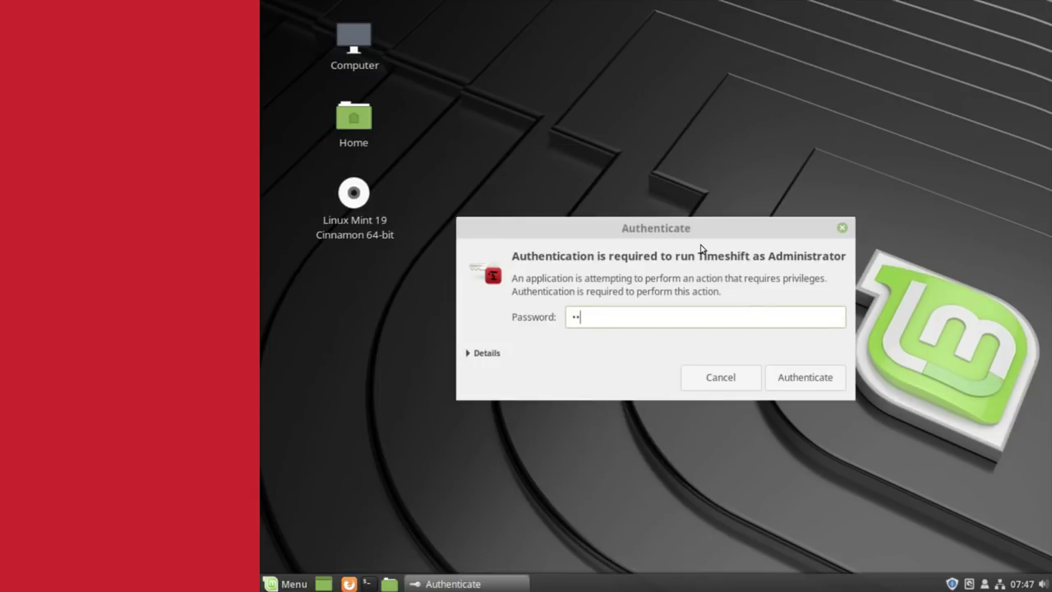
pyautogui.press('Return')
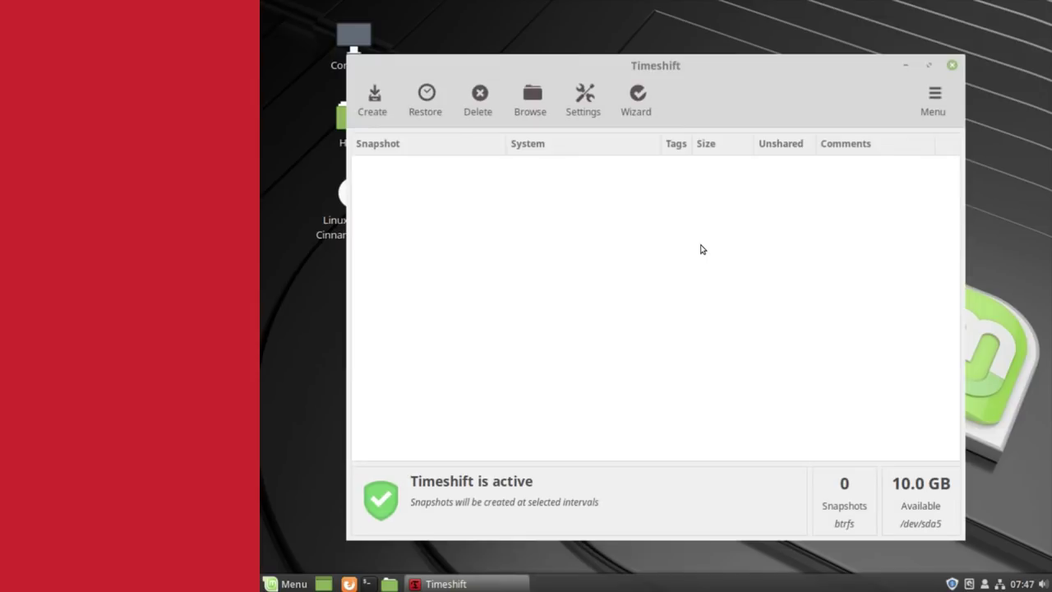
pyautogui.click(929, 66)
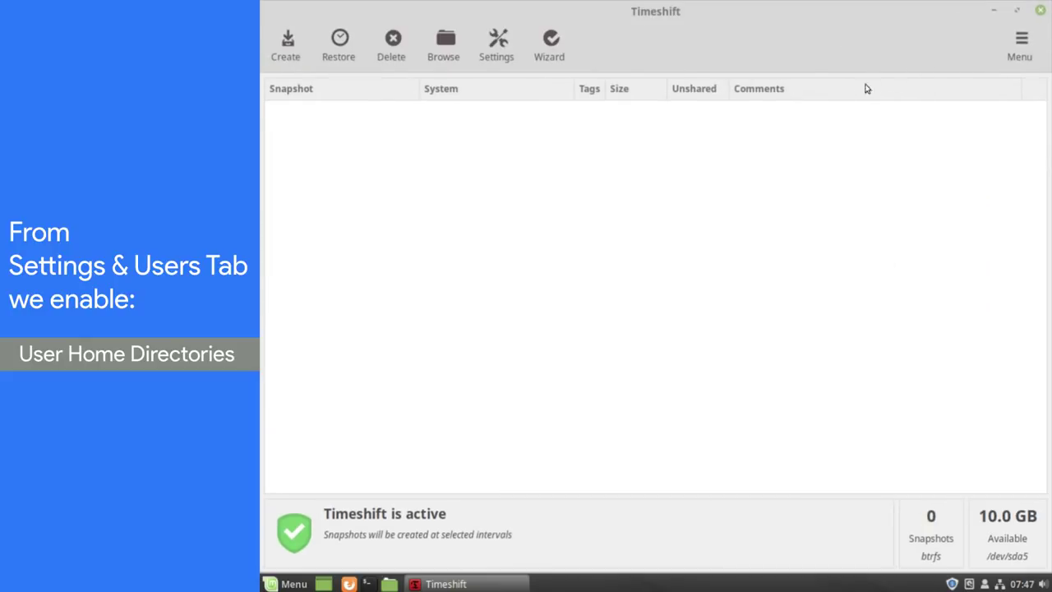
pyautogui.click(500, 51)
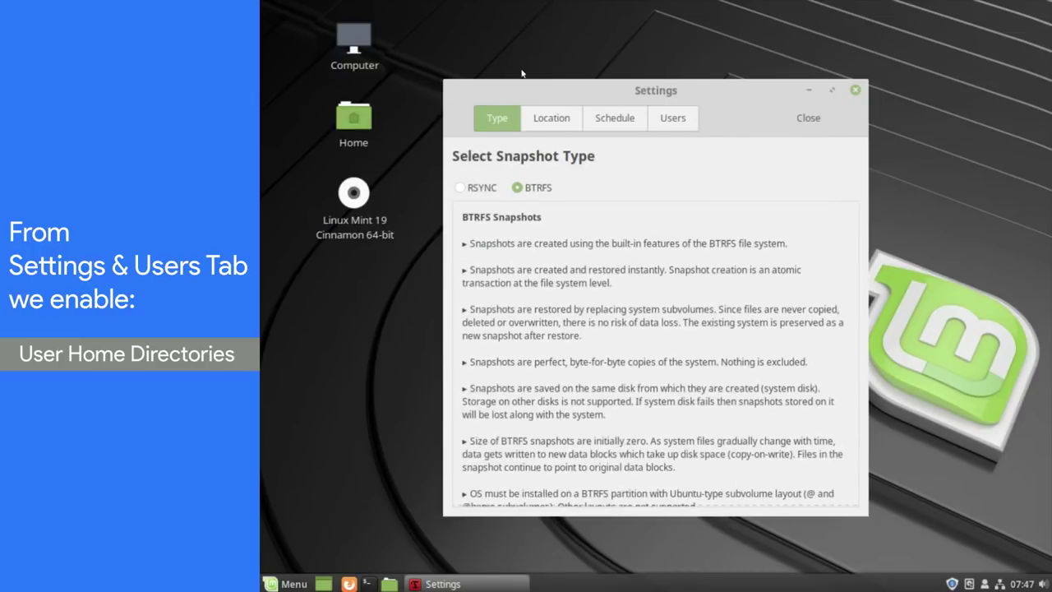
pyautogui.click(553, 119)
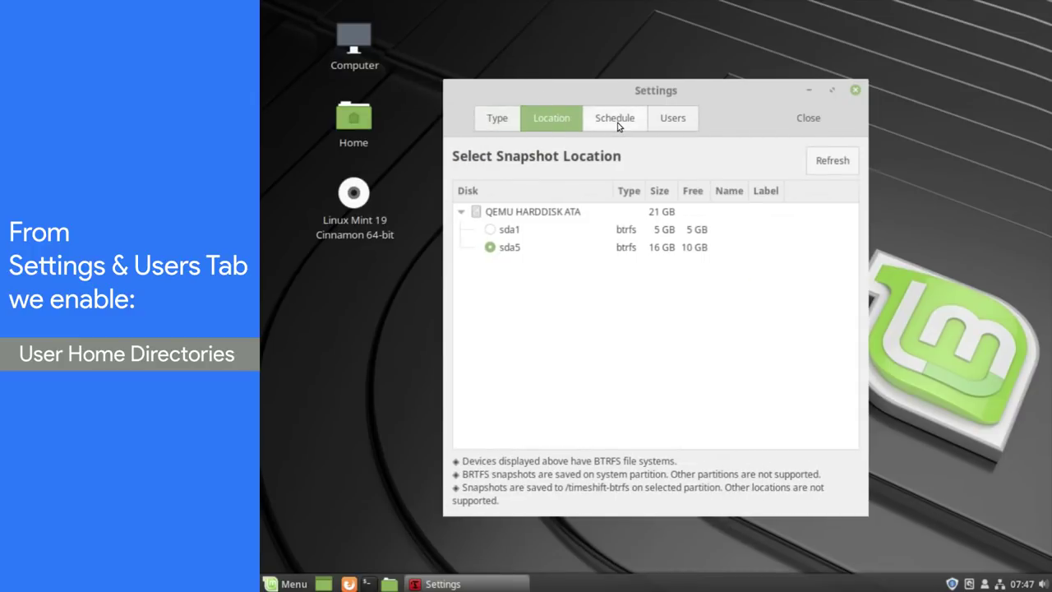
pyautogui.click(619, 122)
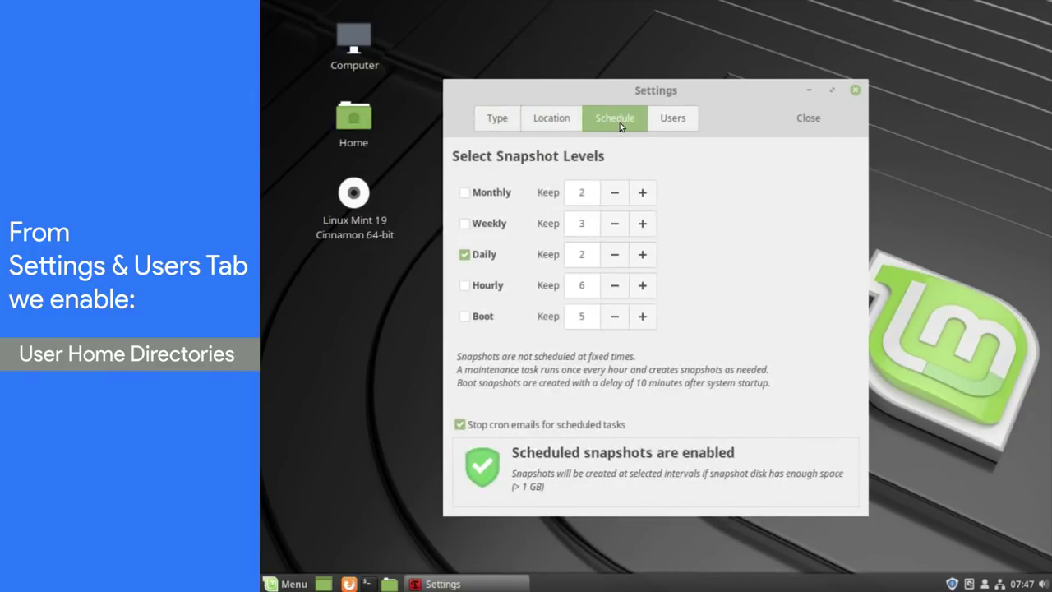
pyautogui.click(669, 123)
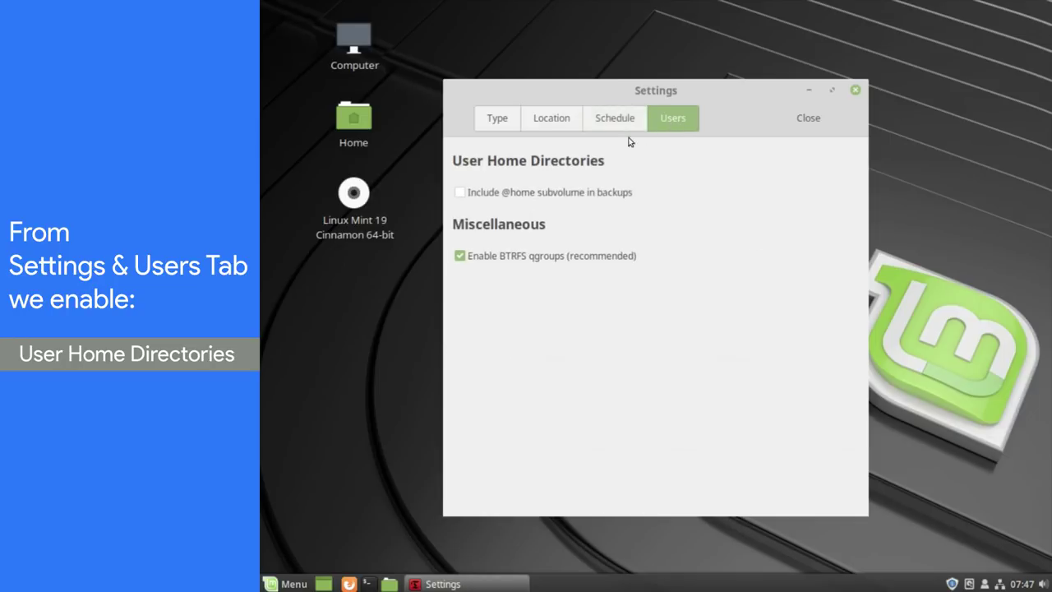
pyautogui.click(461, 195)
pyautogui.click(797, 120)
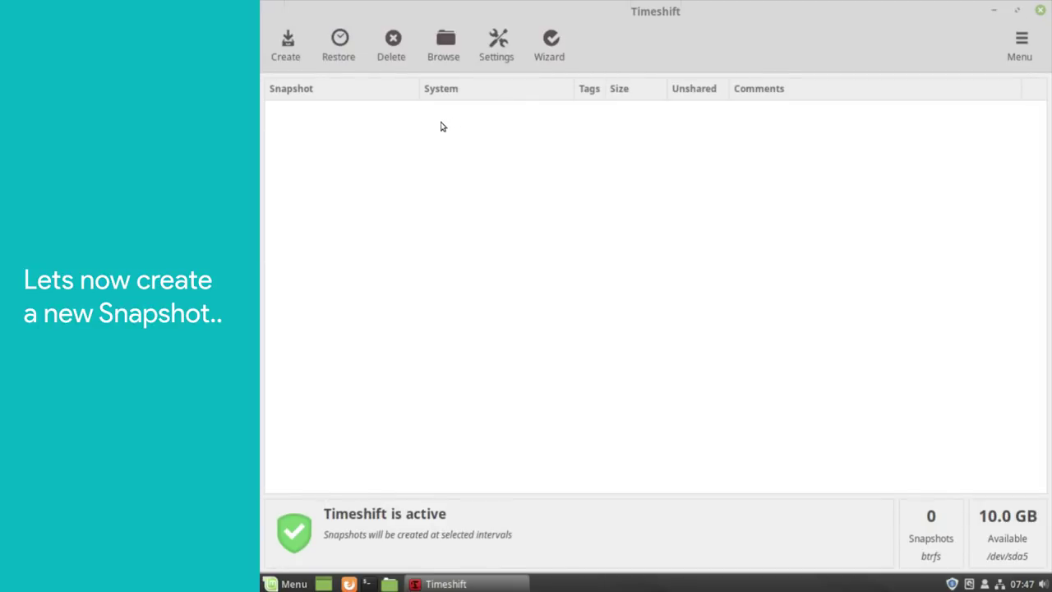
pyautogui.click(296, 56)
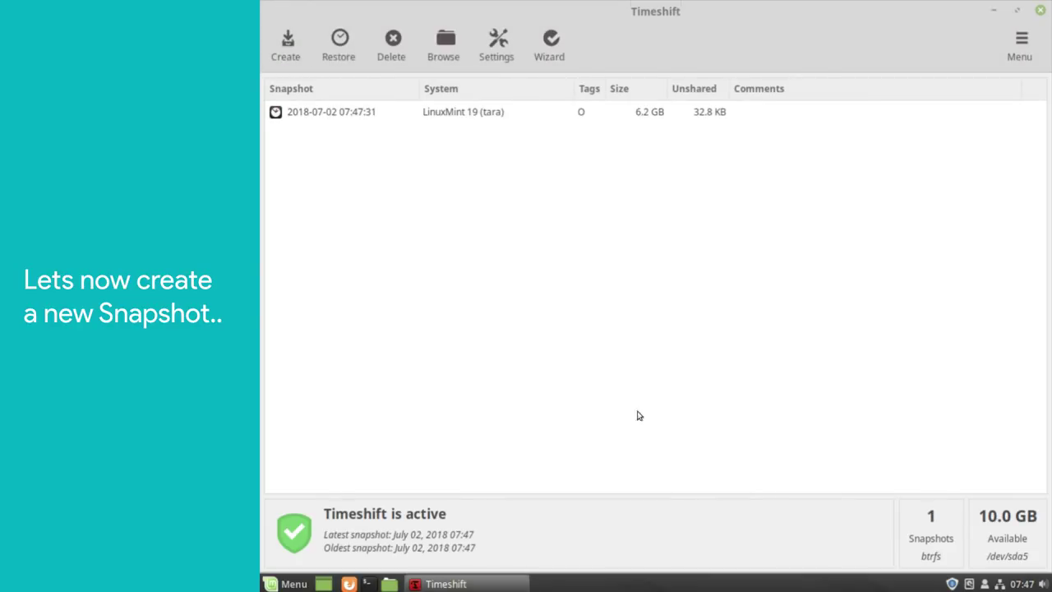
pyautogui.click(488, 113)
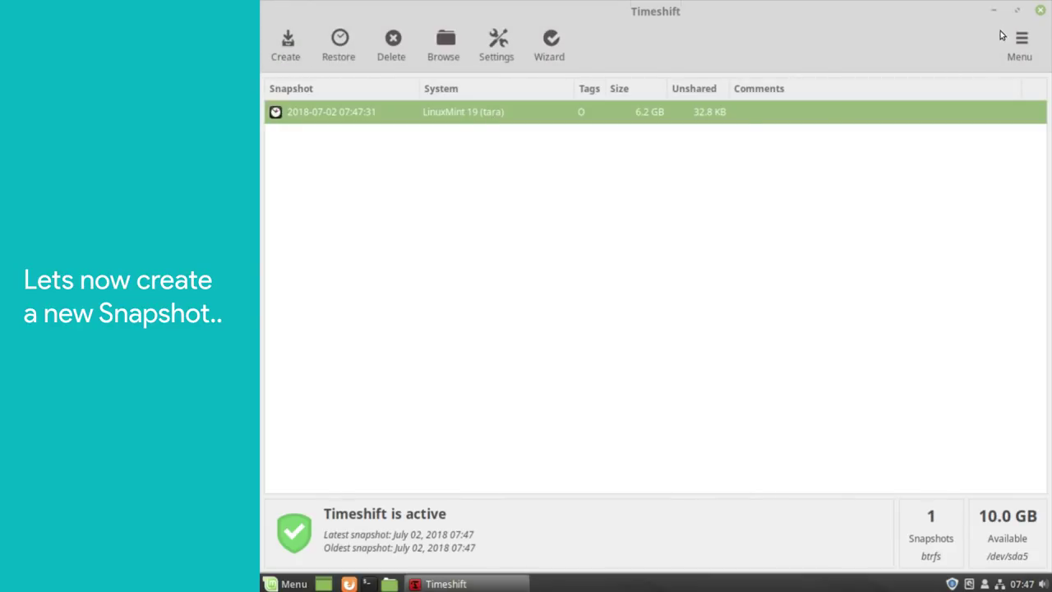
pyautogui.click(994, 10)
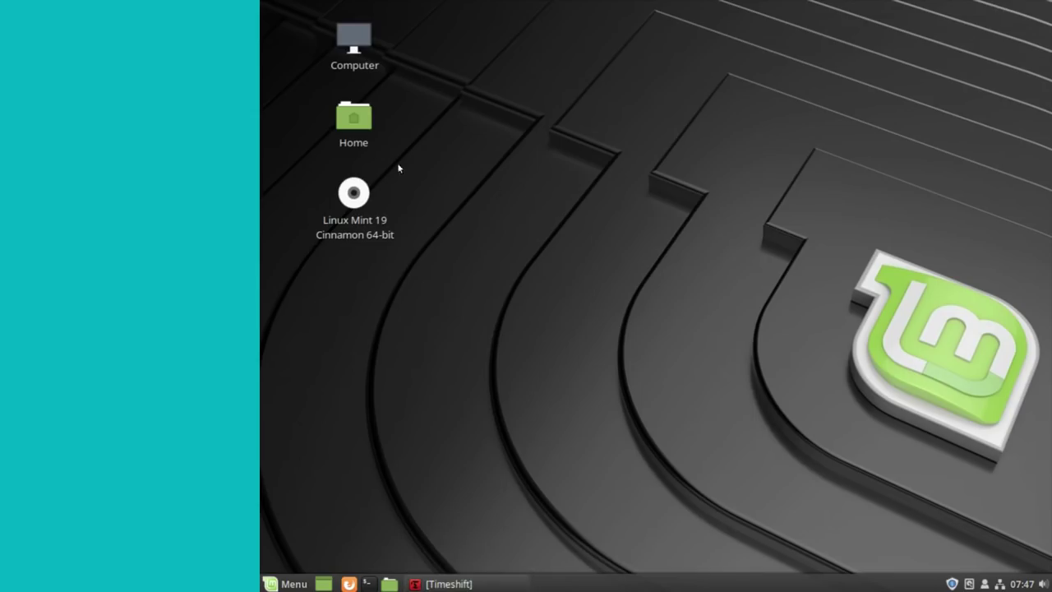
# - Create an empty folder named 'TIMESHIFT ME!!!' in the Home folder
pyautogui.doubleClick(353, 119)
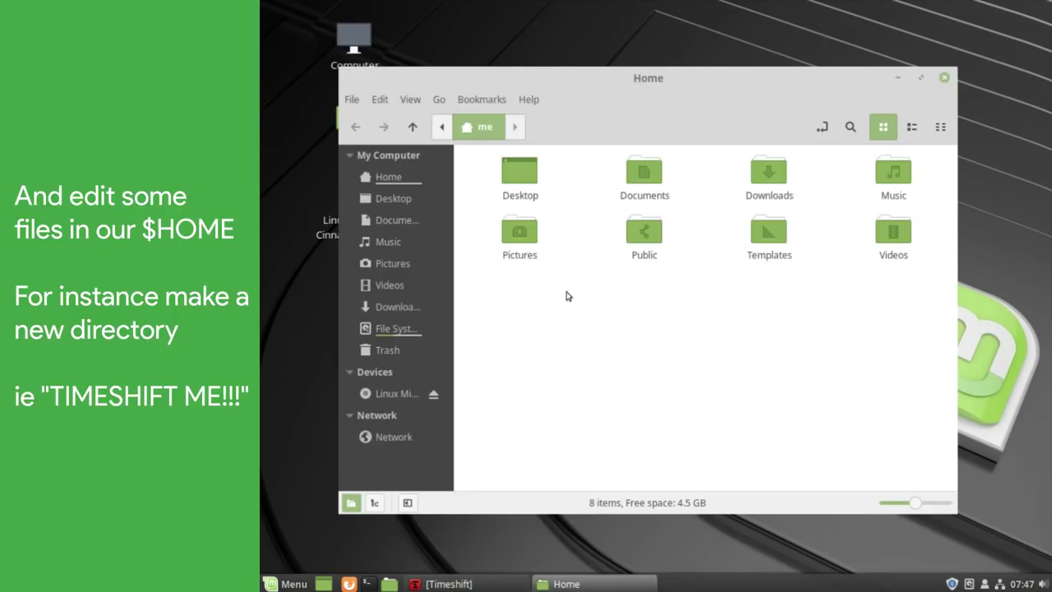
pyautogui.rightClick(579, 329)
pyautogui.click(619, 340)
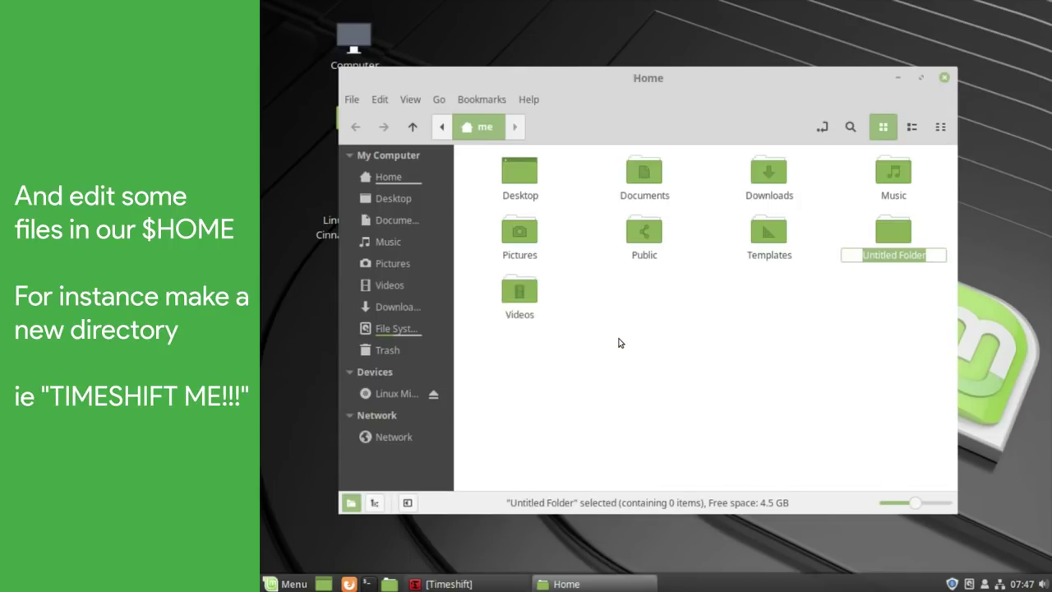
pyautogui.write('TIME')
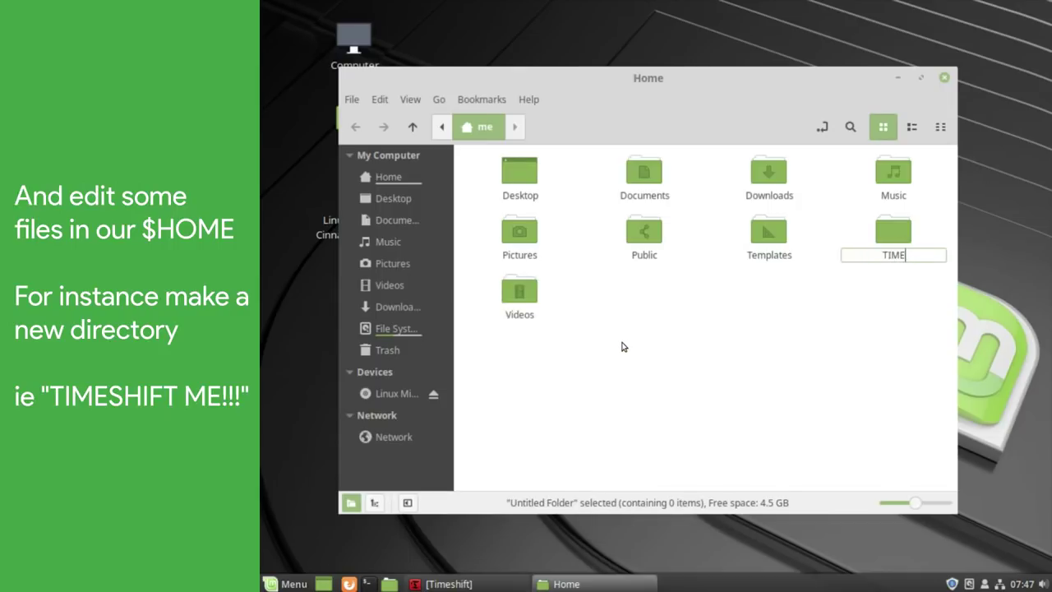
pyautogui.write('SHIFT ME!!!')
pyautogui.press('Return')
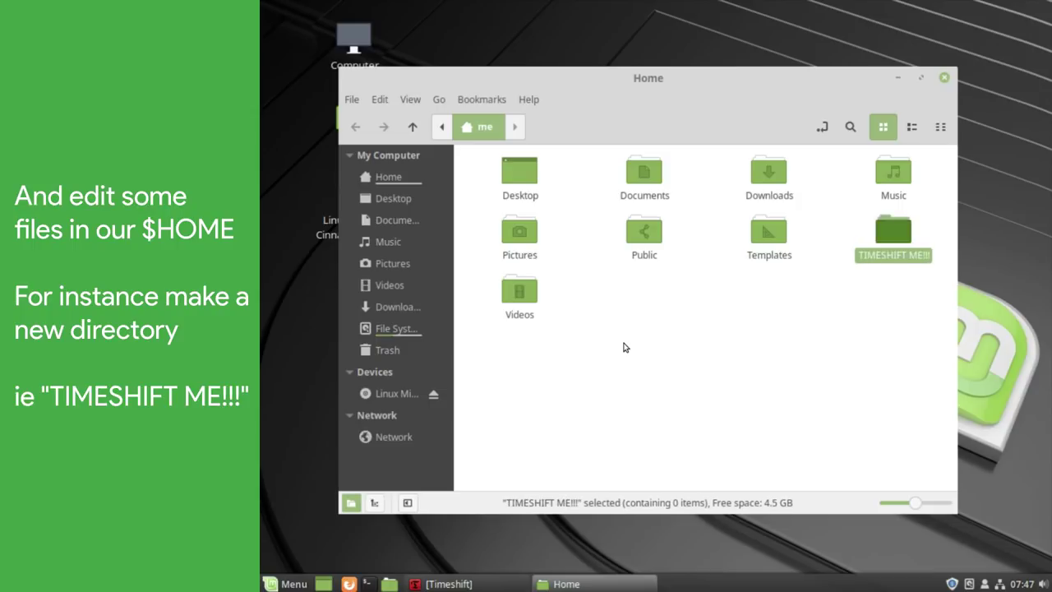
pyautogui.click(477, 581)
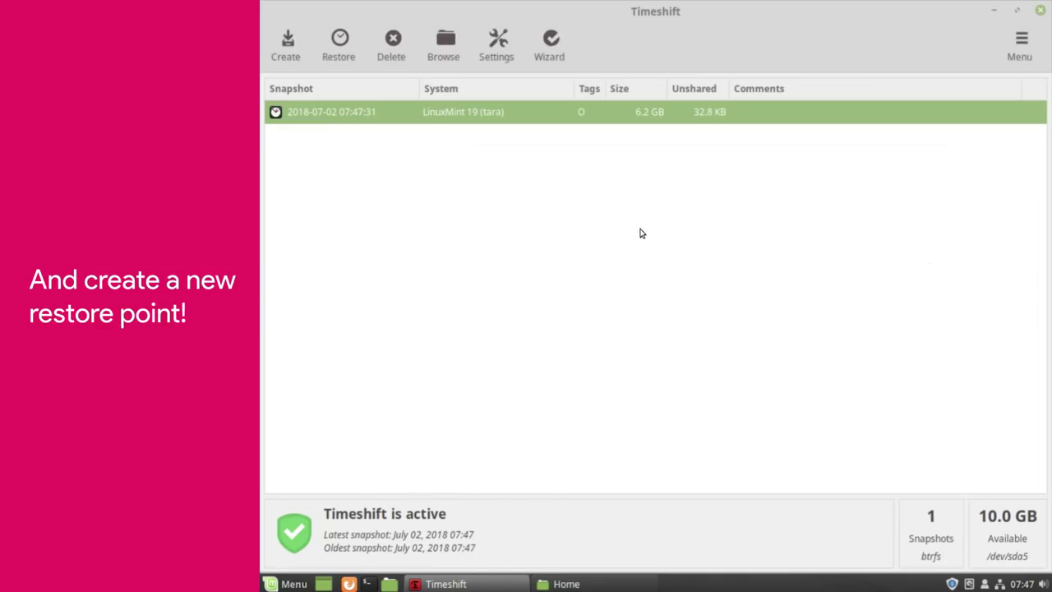
# - Take another snapshot, producing the 07:47:53 entry
pyautogui.click(293, 50)
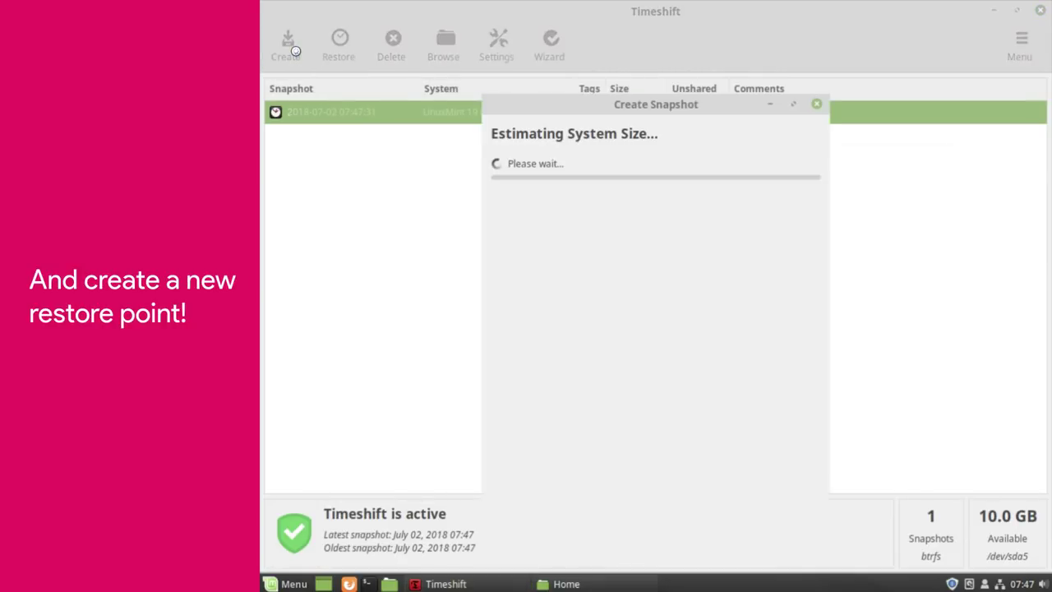
pyautogui.click(645, 501)
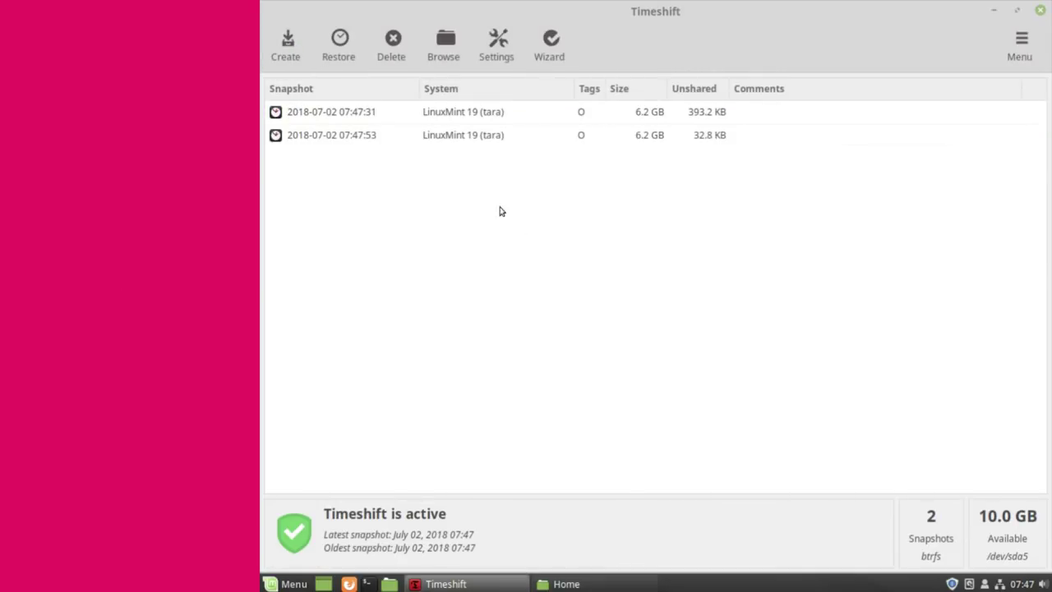
pyautogui.click(463, 144)
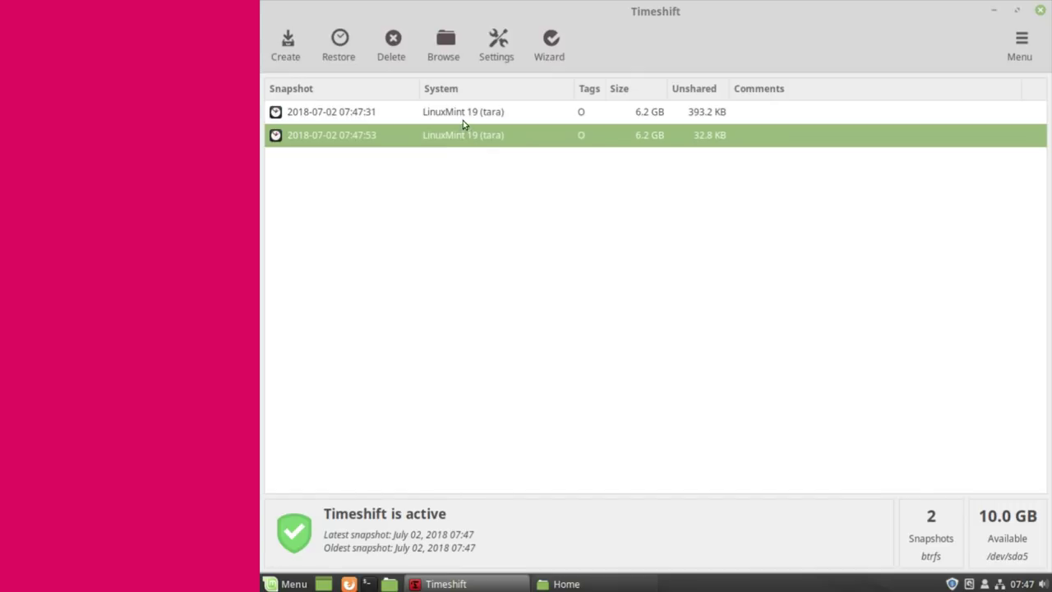
pyautogui.click(460, 114)
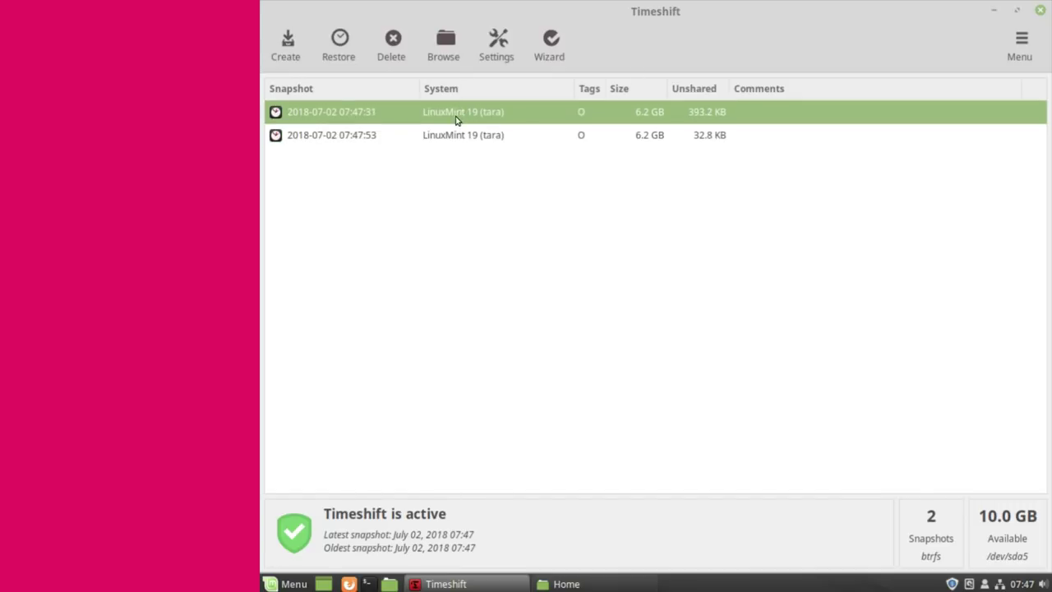
pyautogui.click(346, 53)
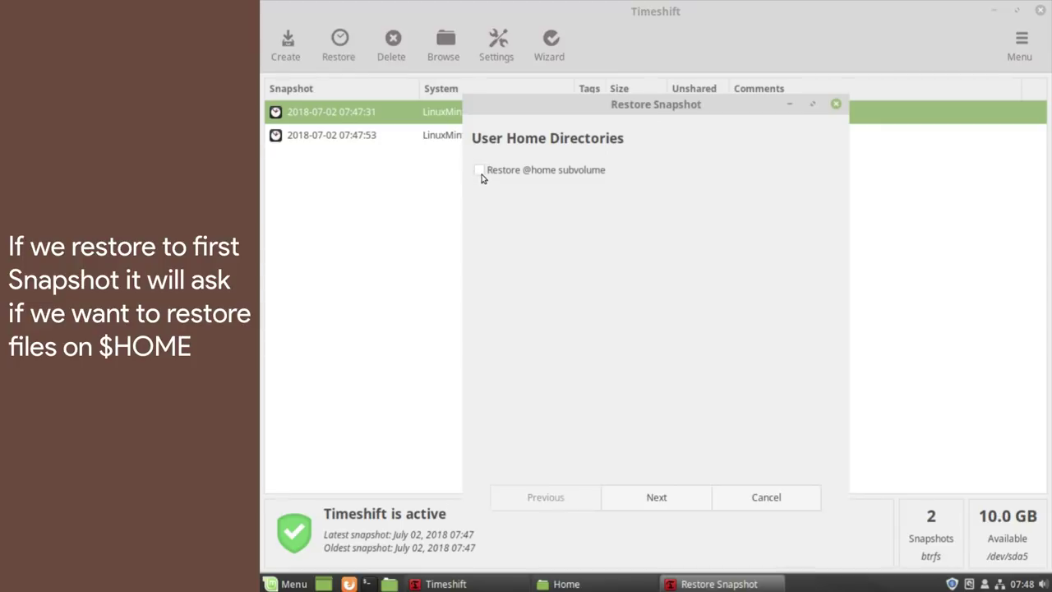
pyautogui.click(480, 172)
pyautogui.click(667, 493)
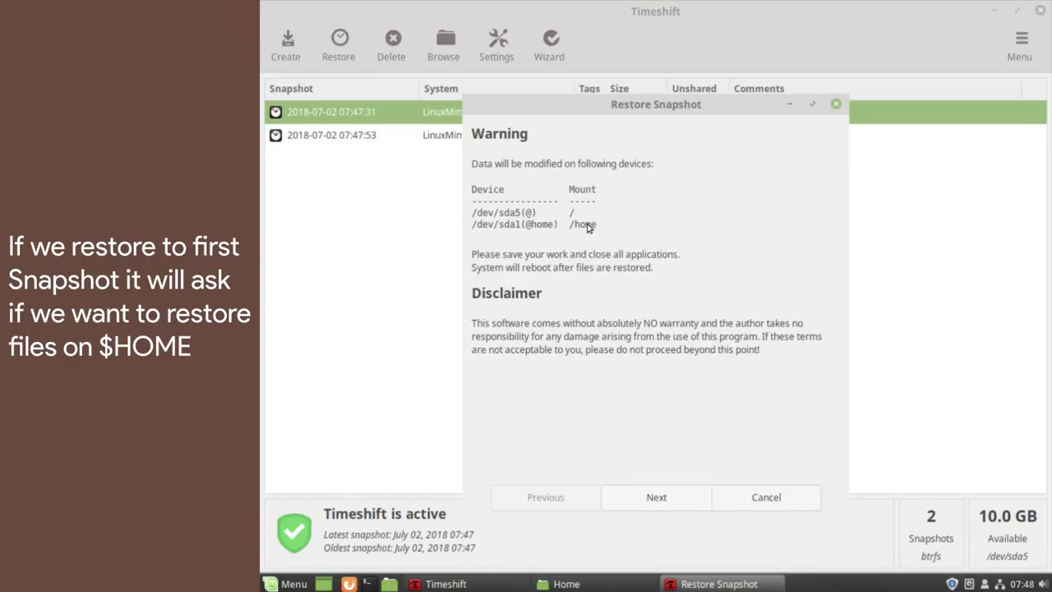
pyautogui.click(635, 499)
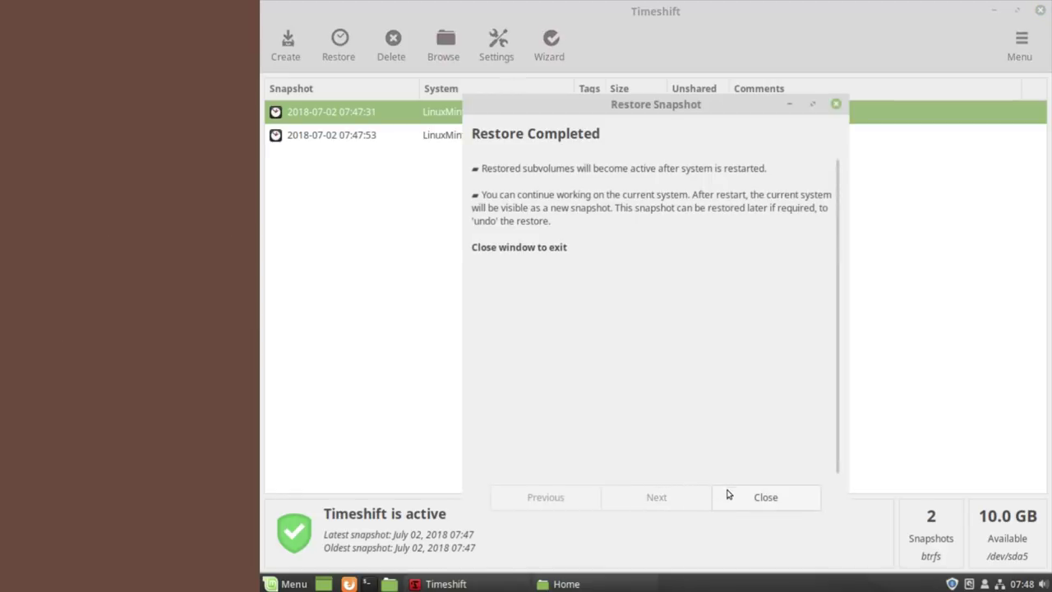
pyautogui.click(765, 497)
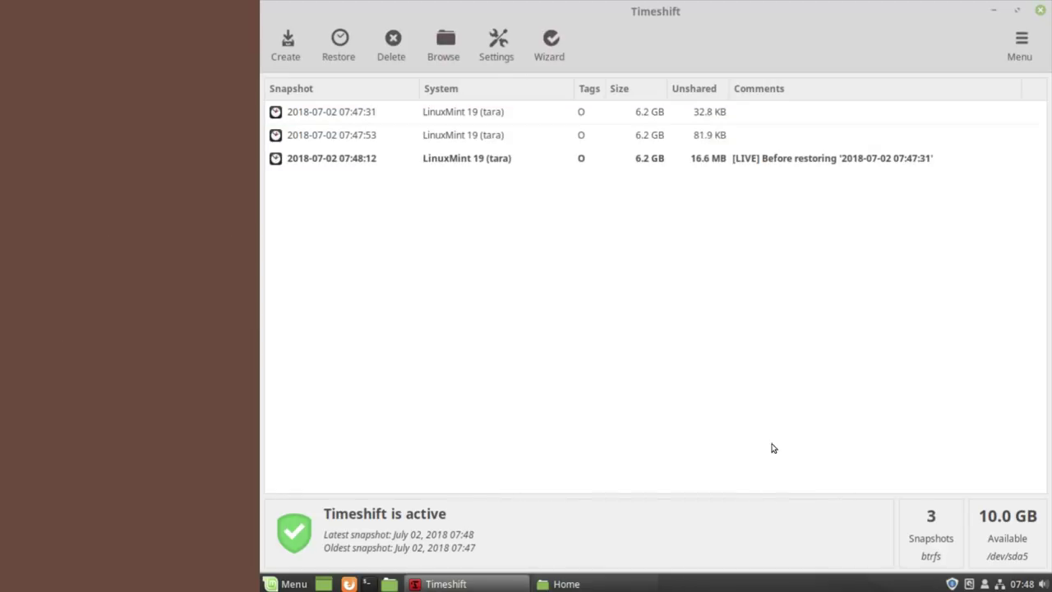
pyautogui.click(1039, 10)
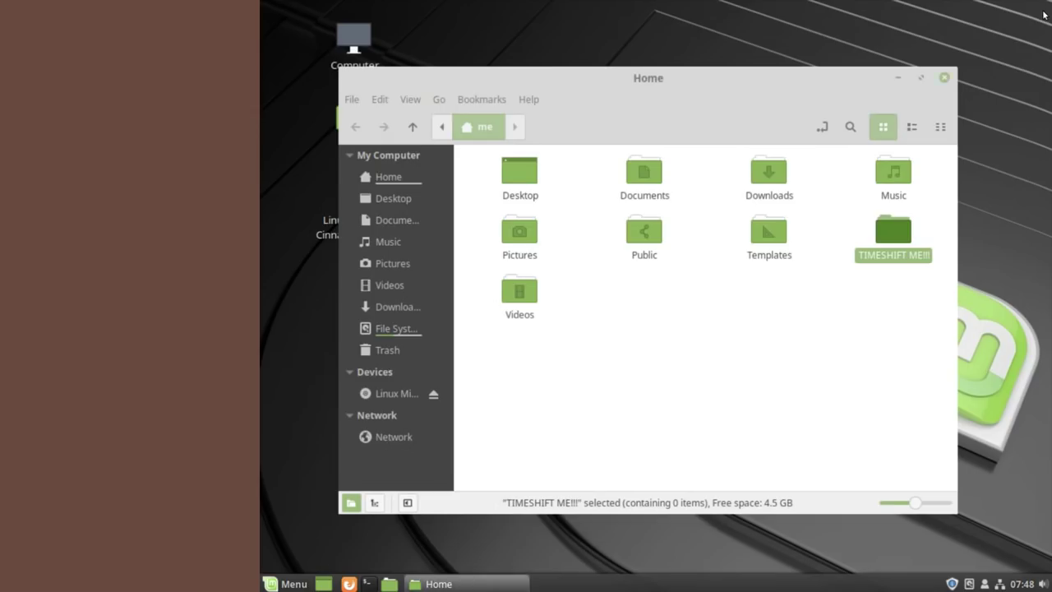
# - Close the Home window, restart Linux Mint, and log back in with the user password
pyautogui.click(890, 291)
pyautogui.click(893, 233)
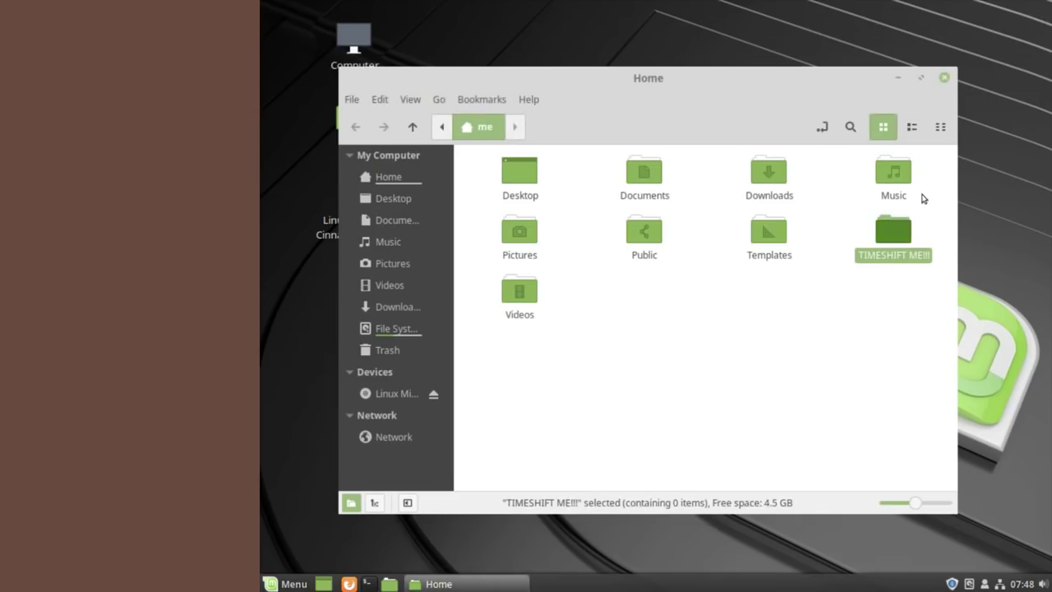
pyautogui.click(945, 78)
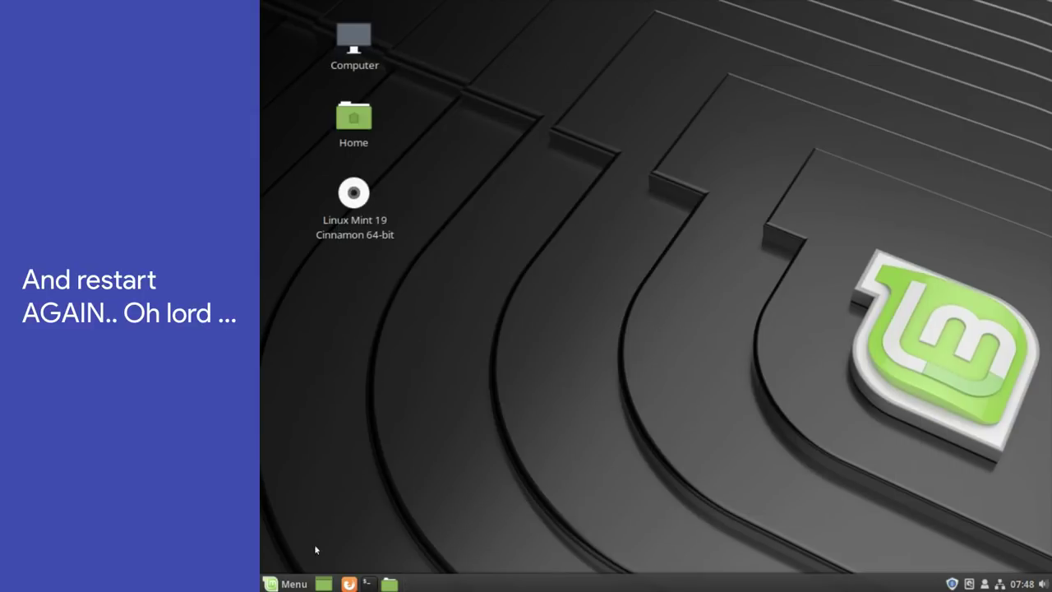
pyautogui.click(281, 583)
pyautogui.click(299, 508)
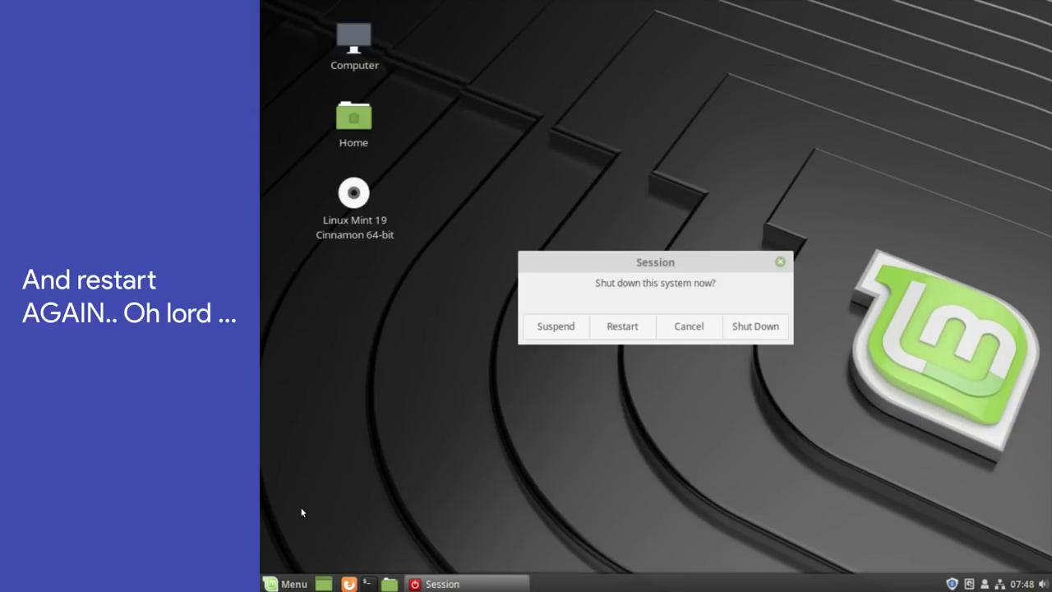
pyautogui.click(622, 328)
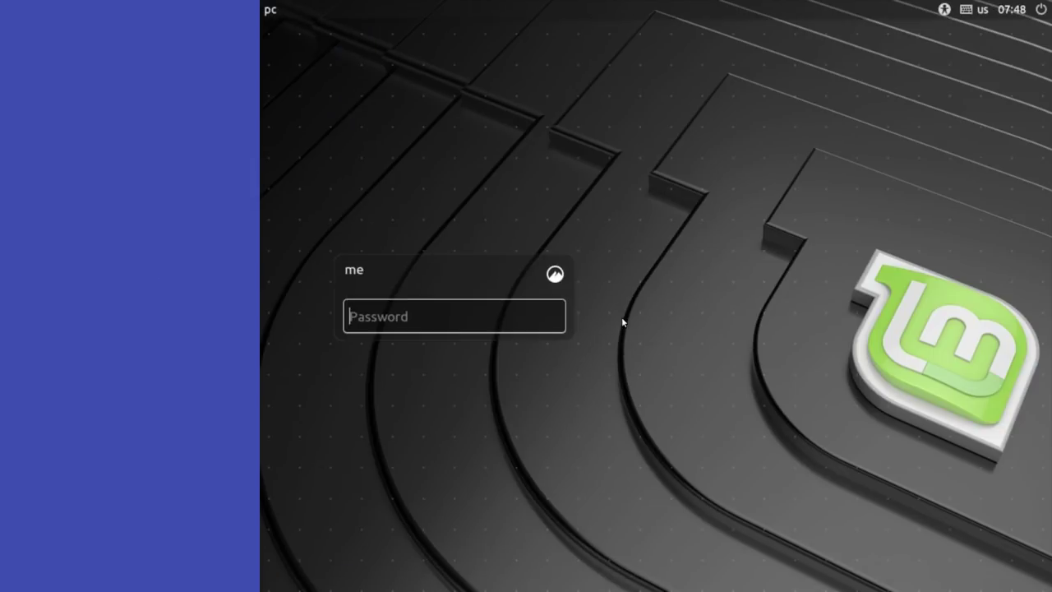
pyautogui.write('••')
pyautogui.press('Return')
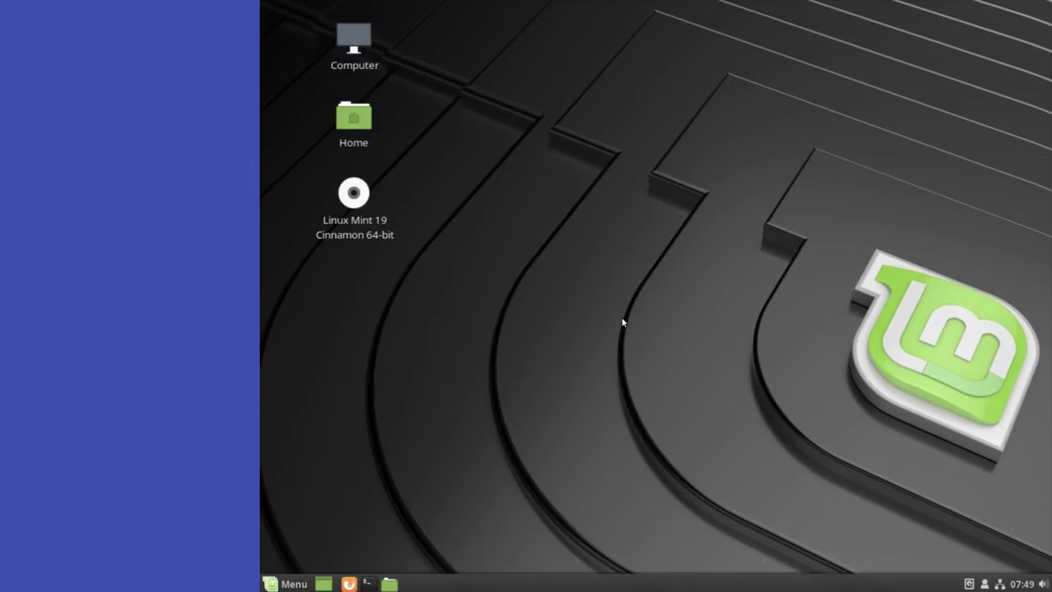
# - Open Home to confirm TIMESHIFT ME!!! is gone, then relaunch and maximize Timeshift
pyautogui.doubleClick(368, 129)
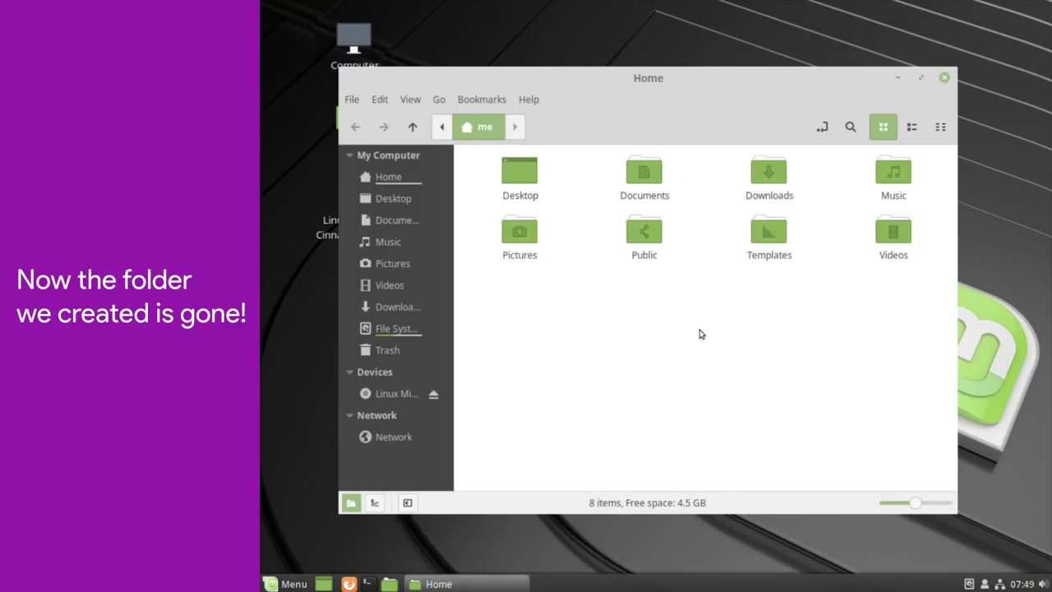
pyautogui.press('super')
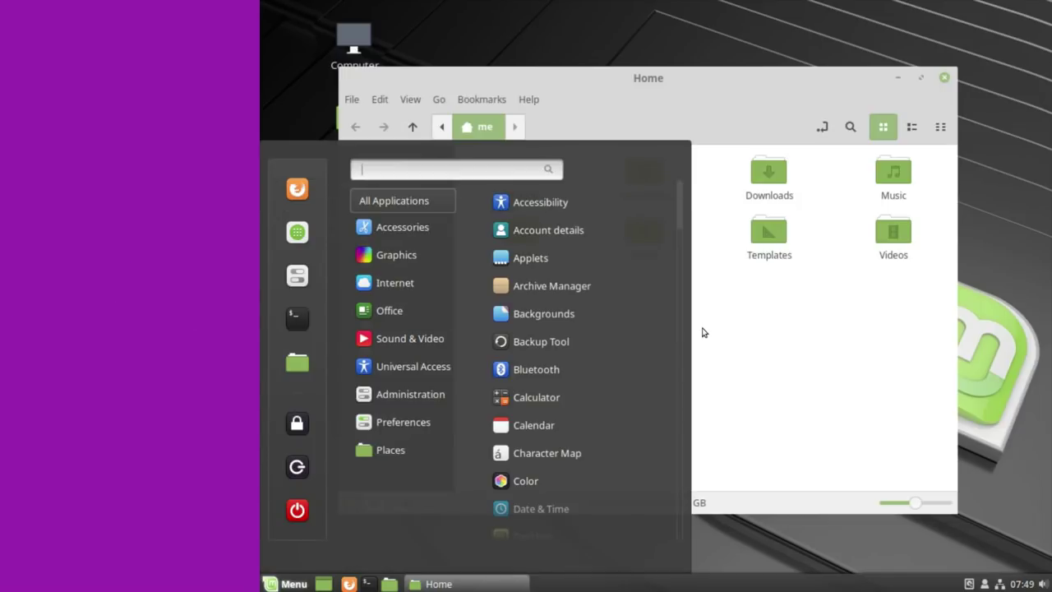
pyautogui.write('time')
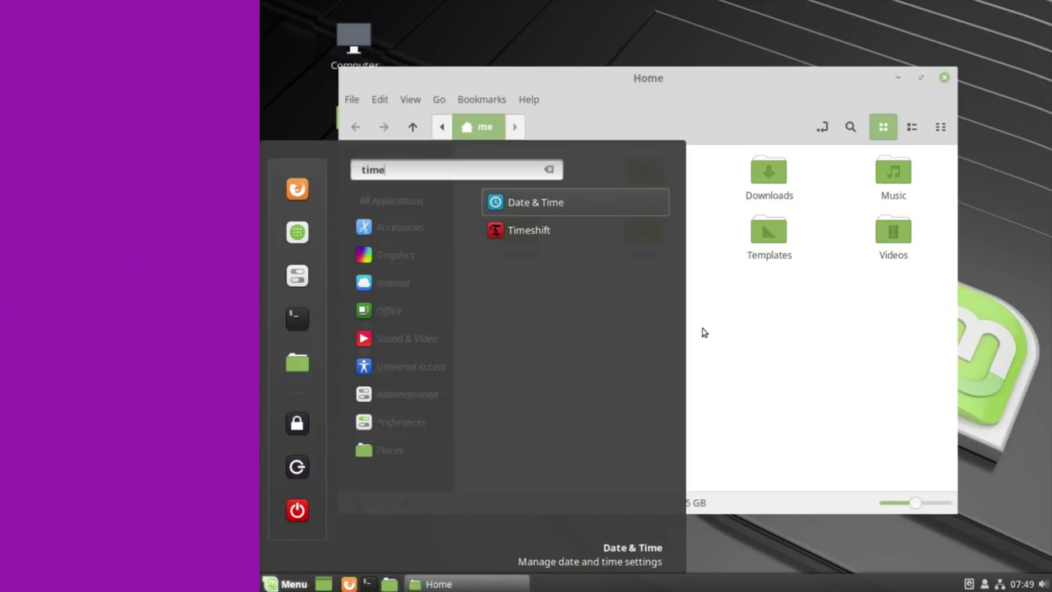
pyautogui.click(588, 230)
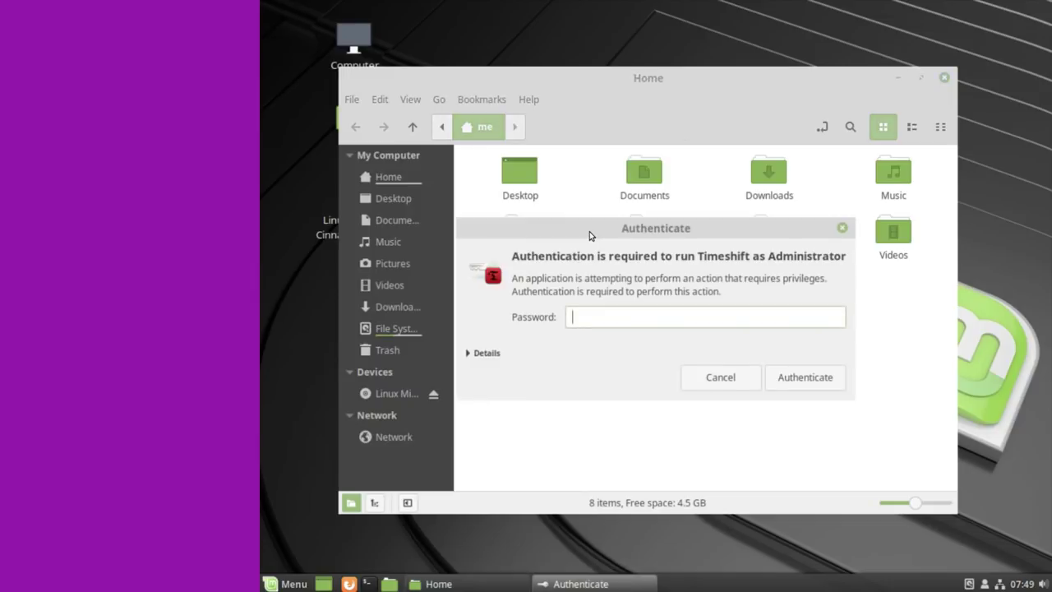
pyautogui.press('Return')
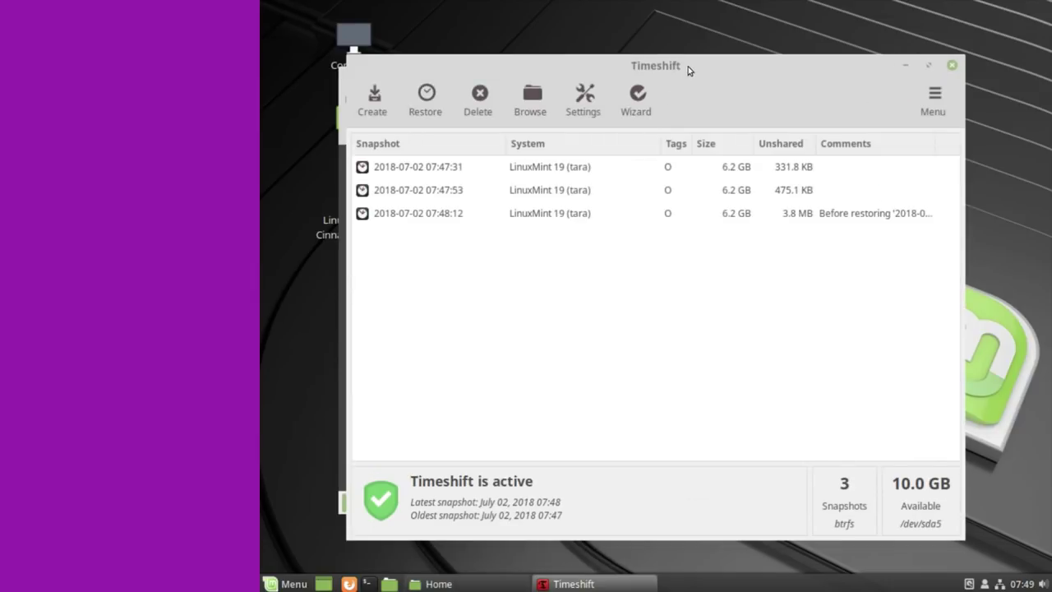
pyautogui.doubleClick(688, 69)
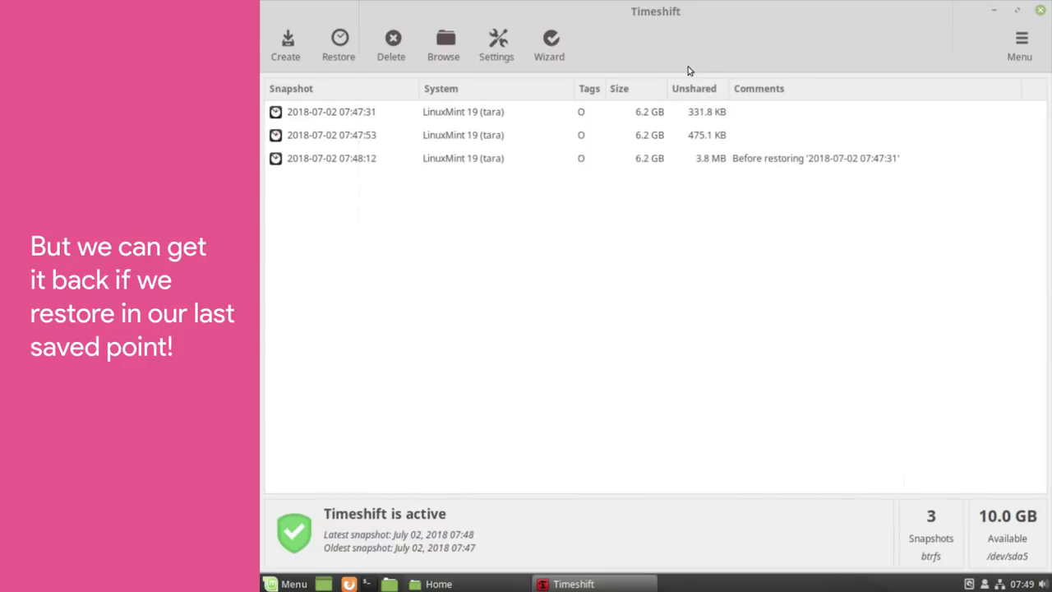
pyautogui.click(490, 137)
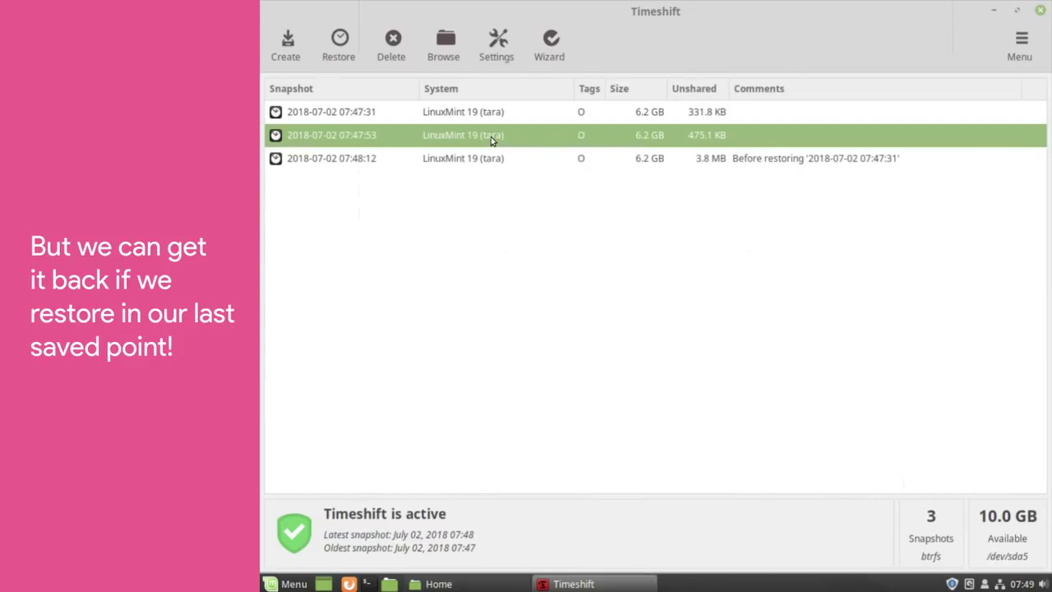
pyautogui.click(344, 55)
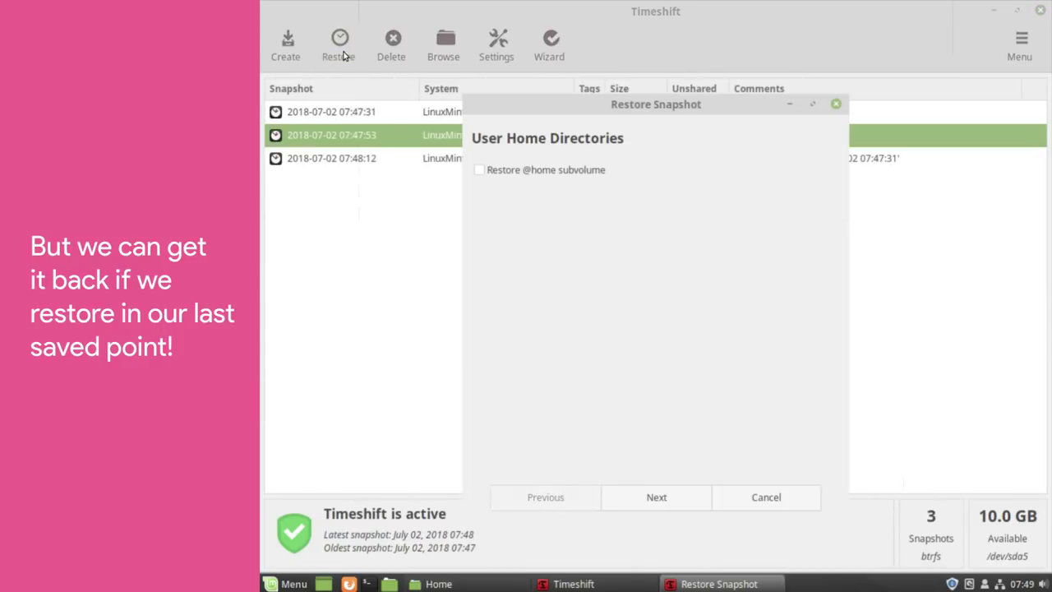
pyautogui.click(479, 170)
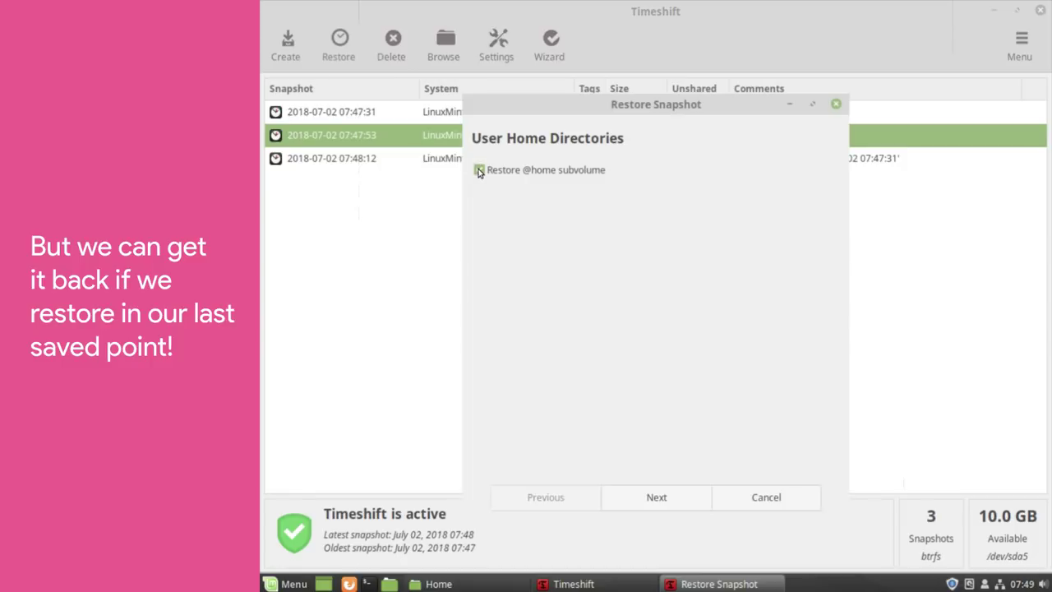
pyautogui.click(677, 500)
pyautogui.click(677, 501)
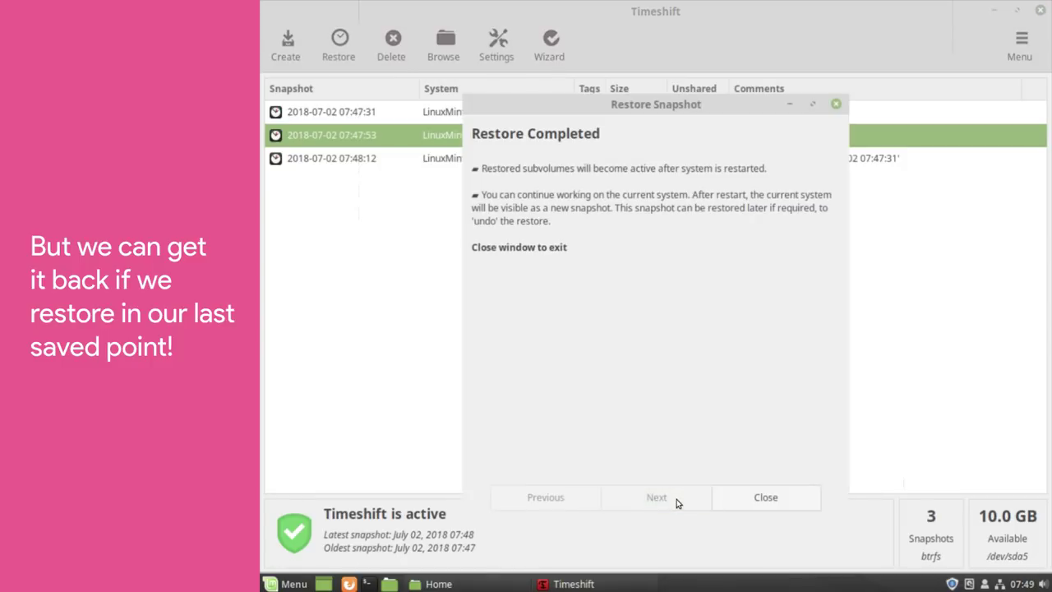
pyautogui.click(747, 501)
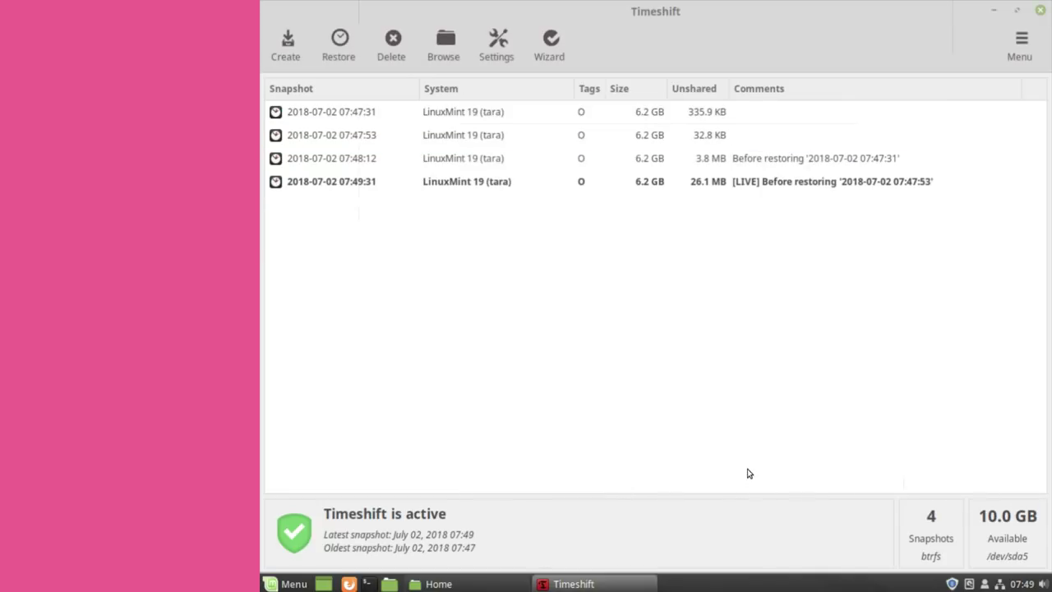
# - Close Timeshift and the Home window, then restart the system
pyautogui.click(1040, 18)
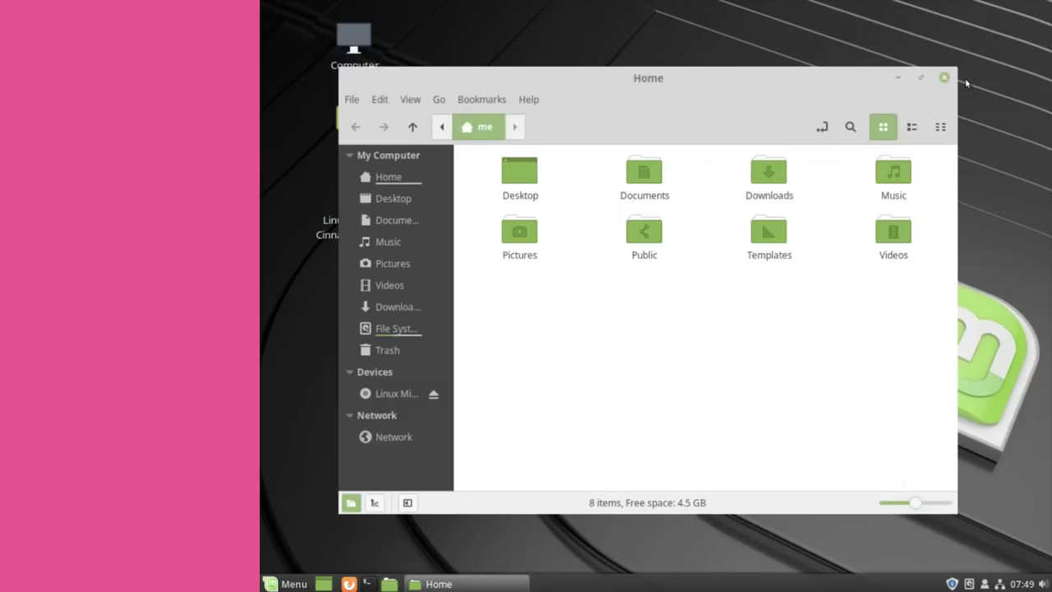
pyautogui.click(941, 78)
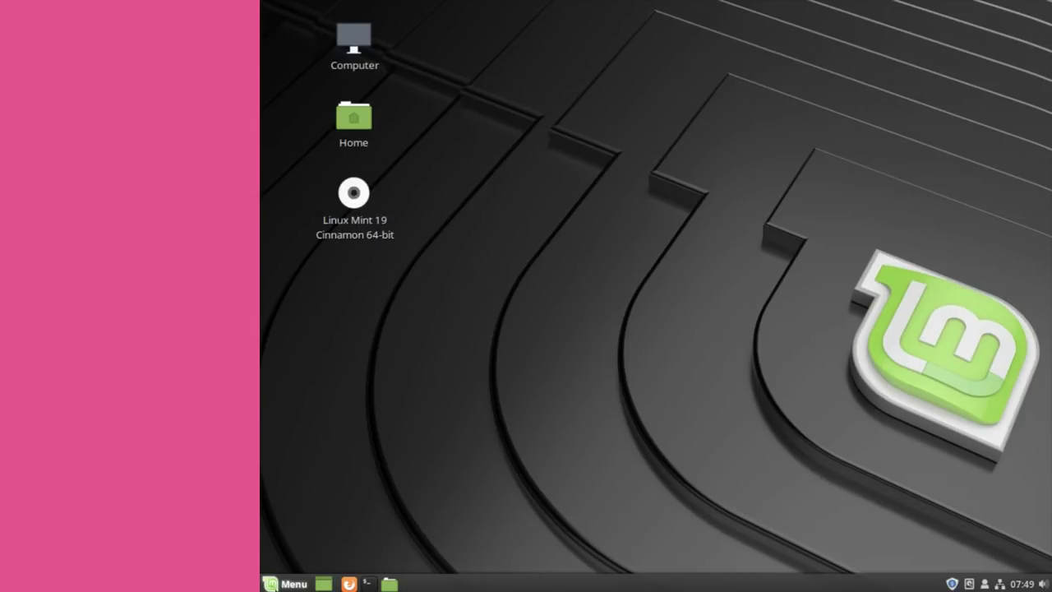
pyautogui.click(284, 582)
pyautogui.write('rest')
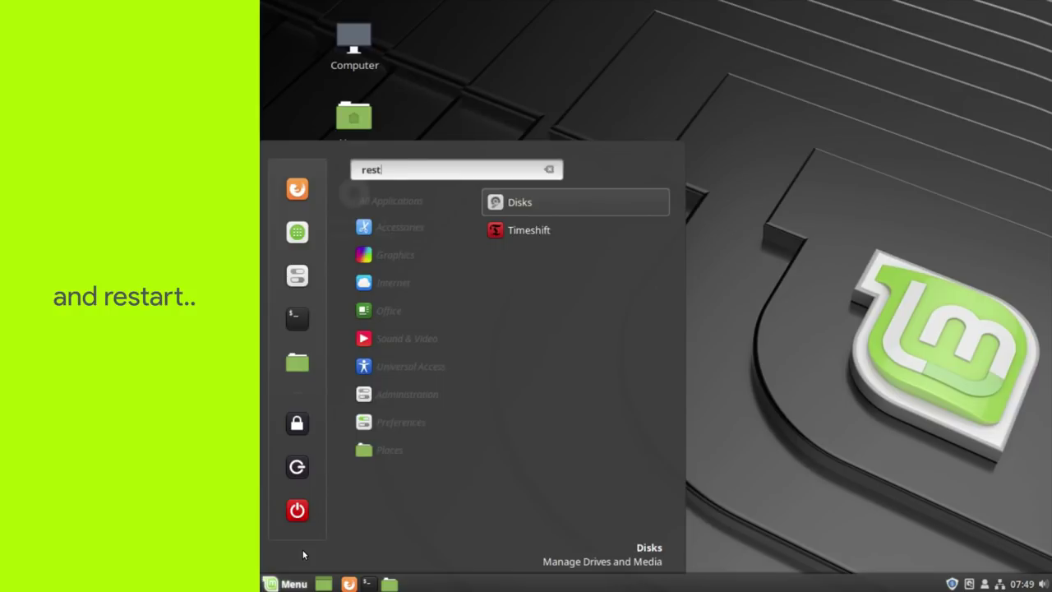
pyautogui.click(297, 510)
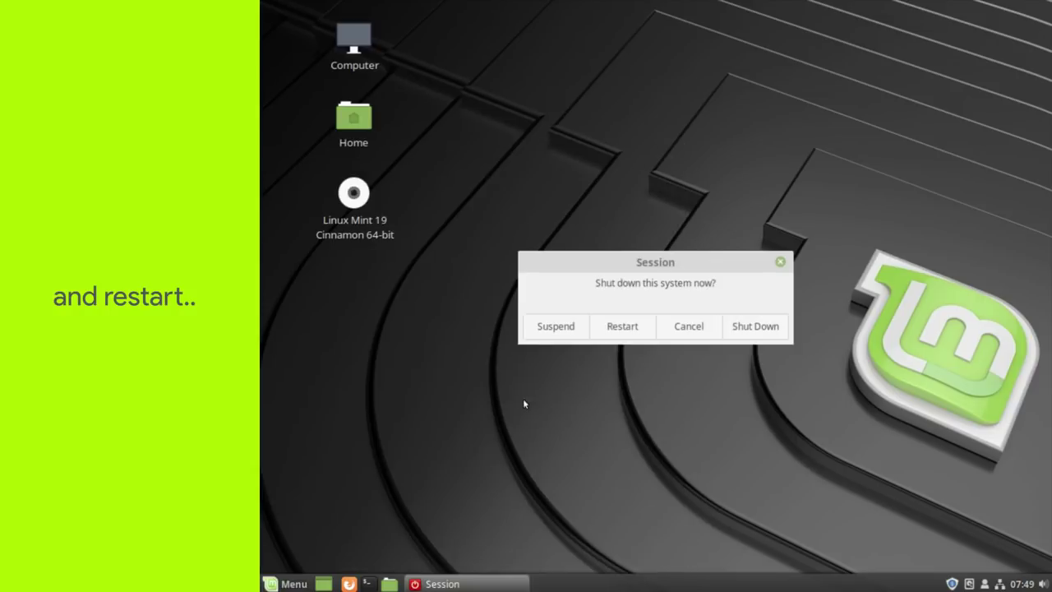
pyautogui.click(639, 325)
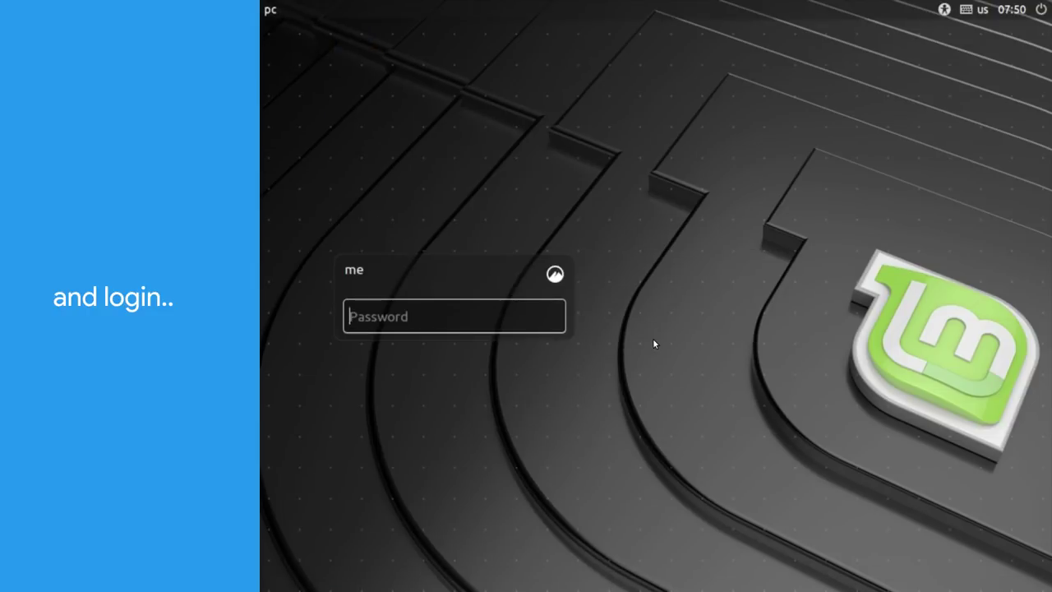
# - Log back in and open Home, selecting the restored TIMESHIFT ME!!! folder
pyautogui.write('•••••')
pyautogui.press('Return')
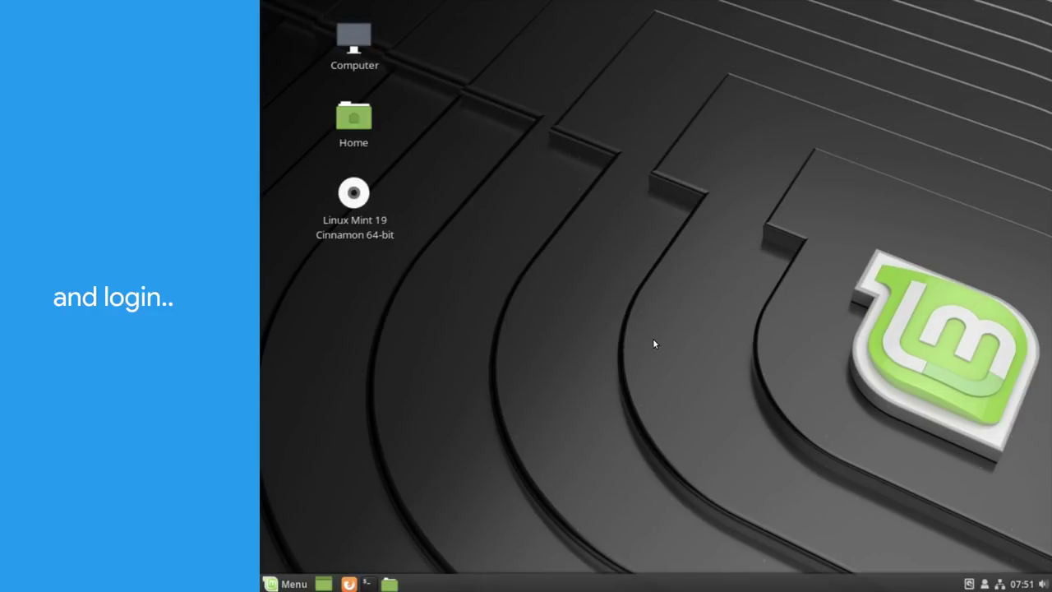
pyautogui.doubleClick(353, 118)
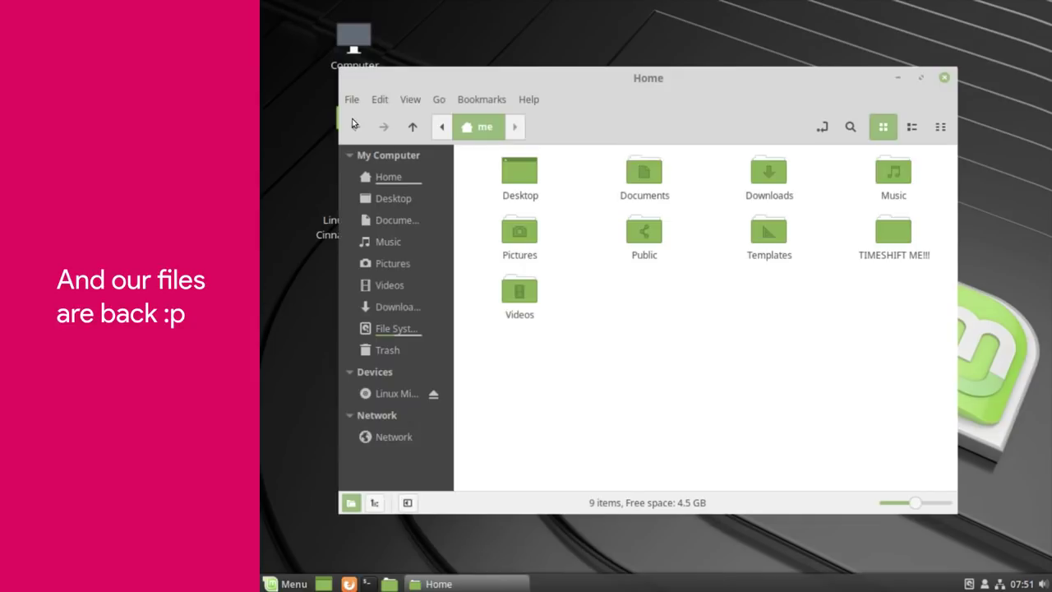
pyautogui.click(887, 244)
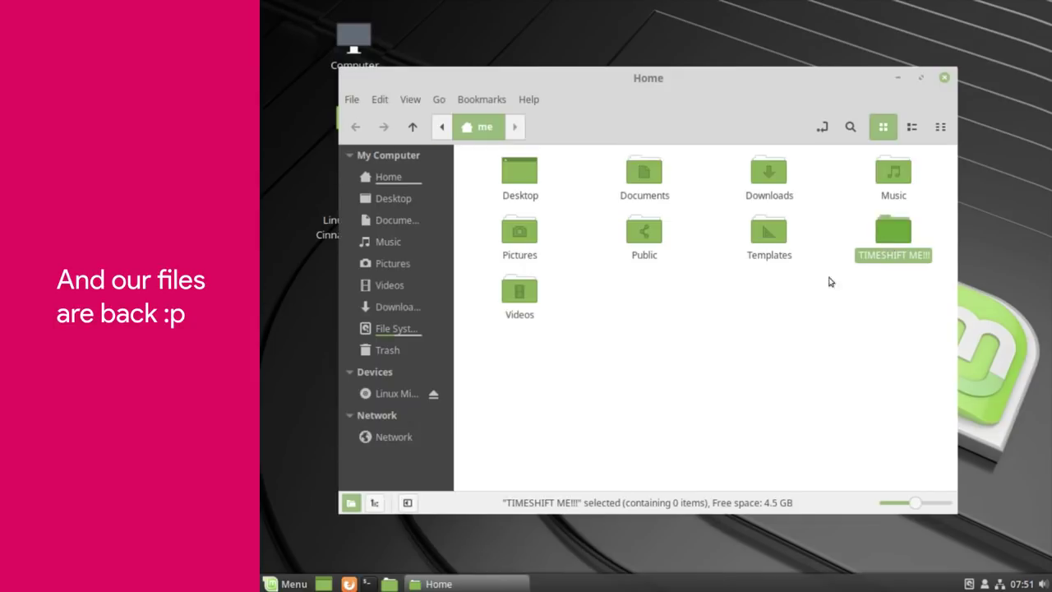